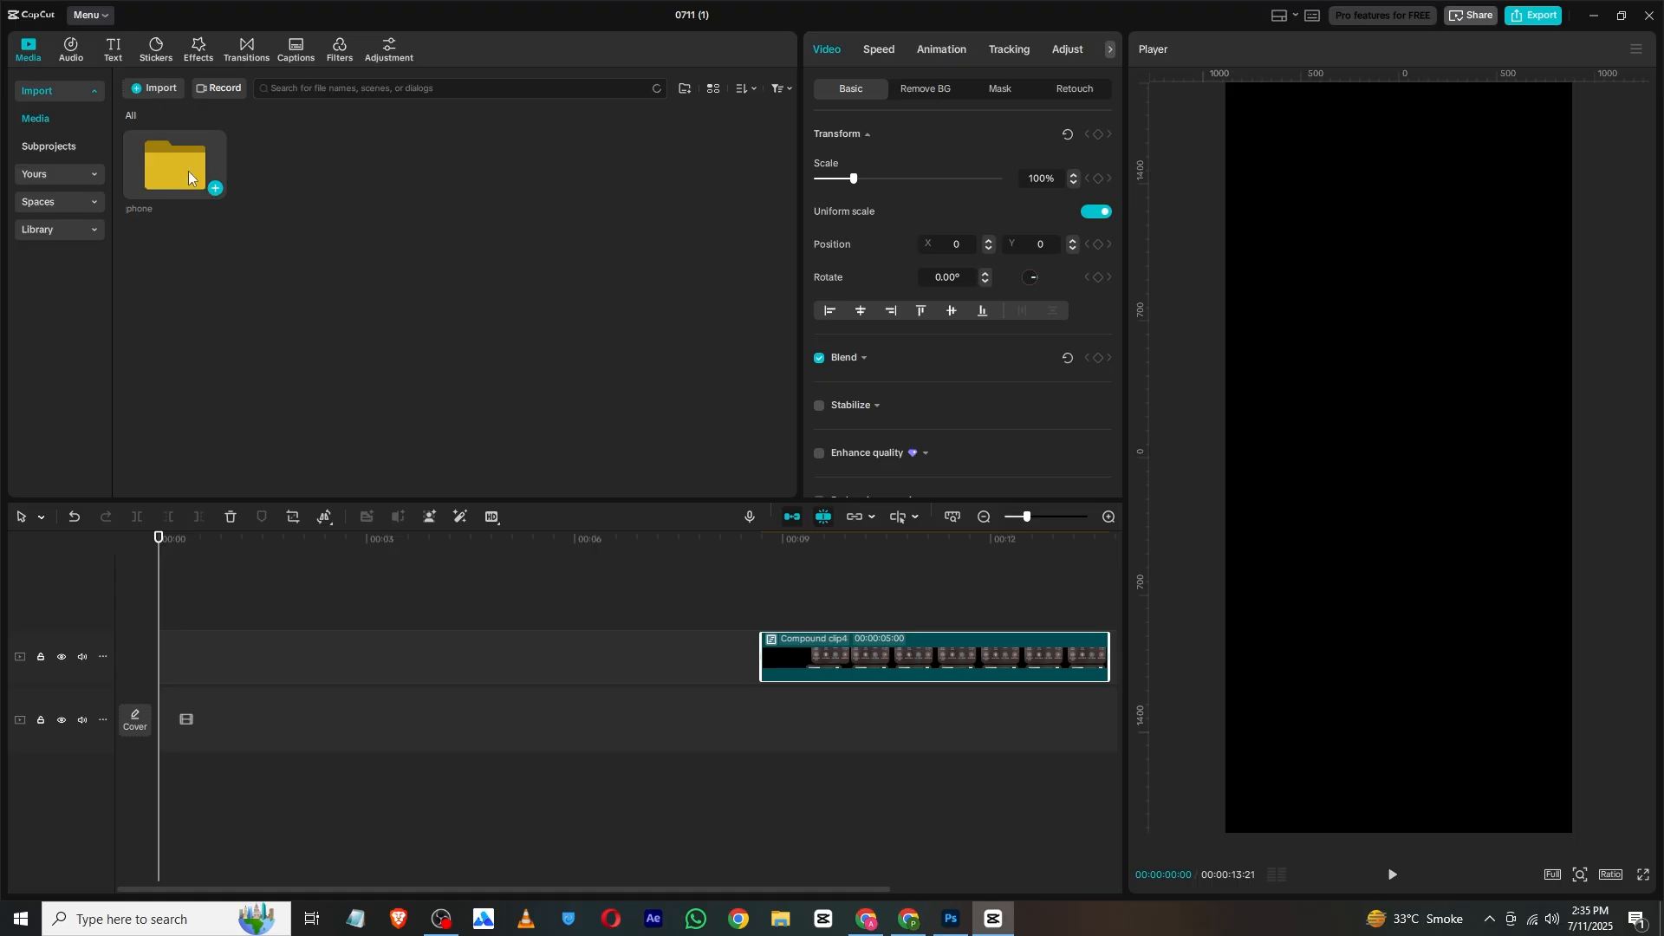
# Step: Add the Layer-1 to Layer-5 images from the phone folder to the timeline
pyautogui.doubleClick(189, 170)
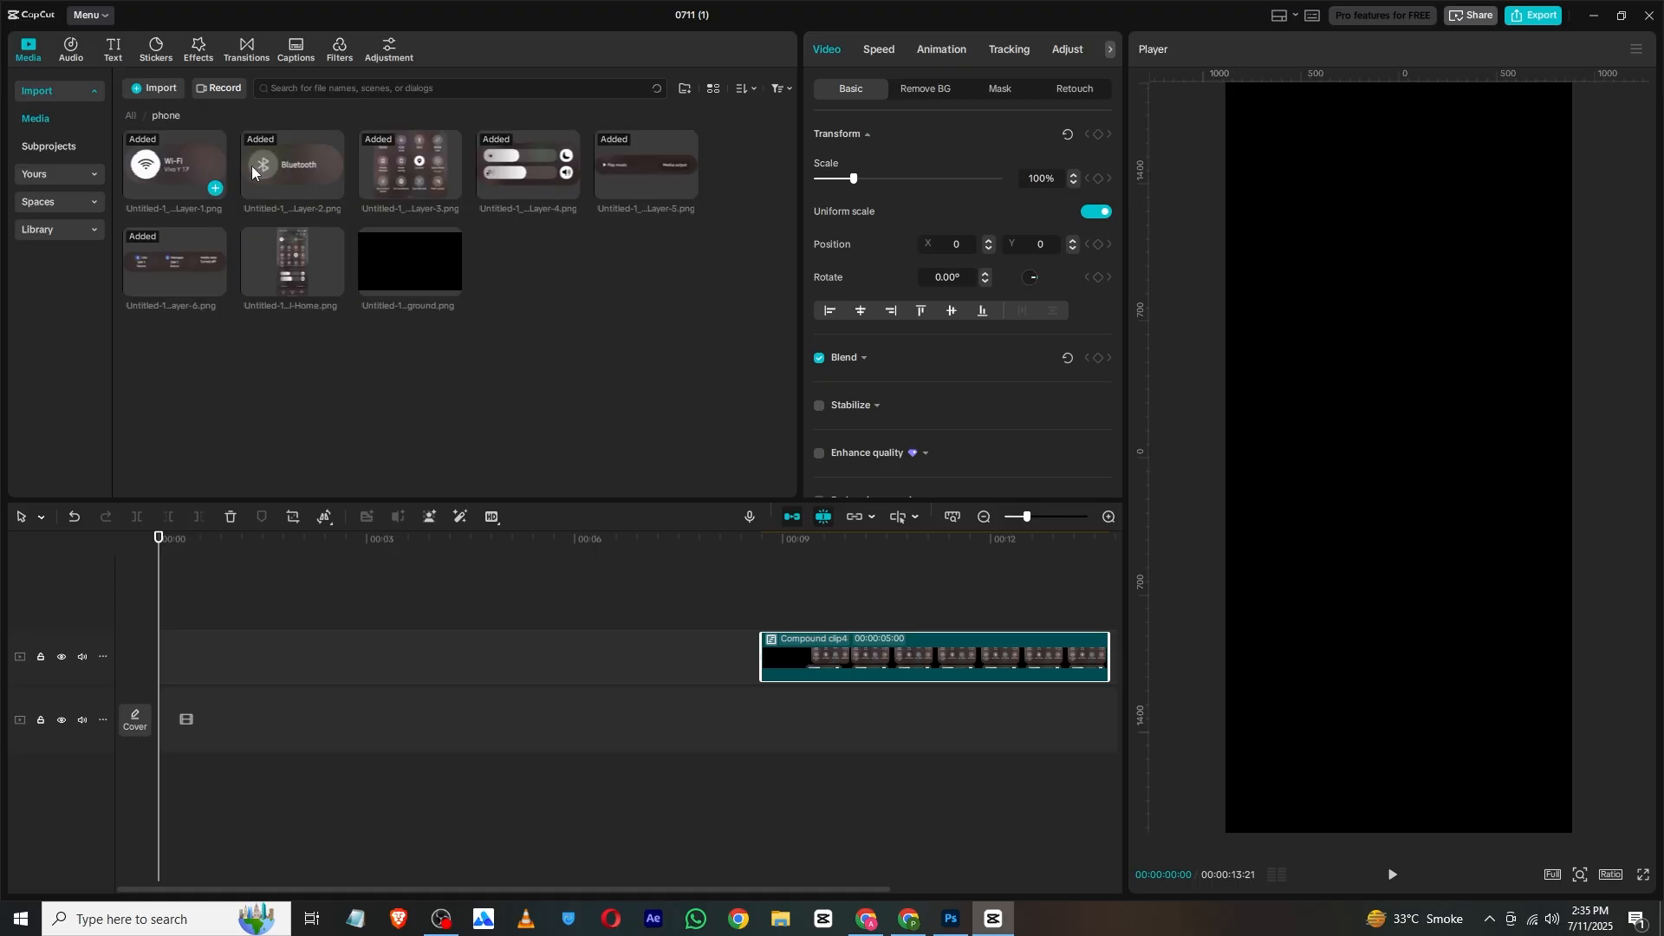
pyautogui.click(1041, 516)
pyautogui.moveTo(733, 149); pyautogui.dragTo(196, 653)
# Step: Add the Layer-6 SIM image to the main track as a new clip, without replacing an existing clip
pyautogui.moveTo(205, 303); pyautogui.dragTo(567, 618)
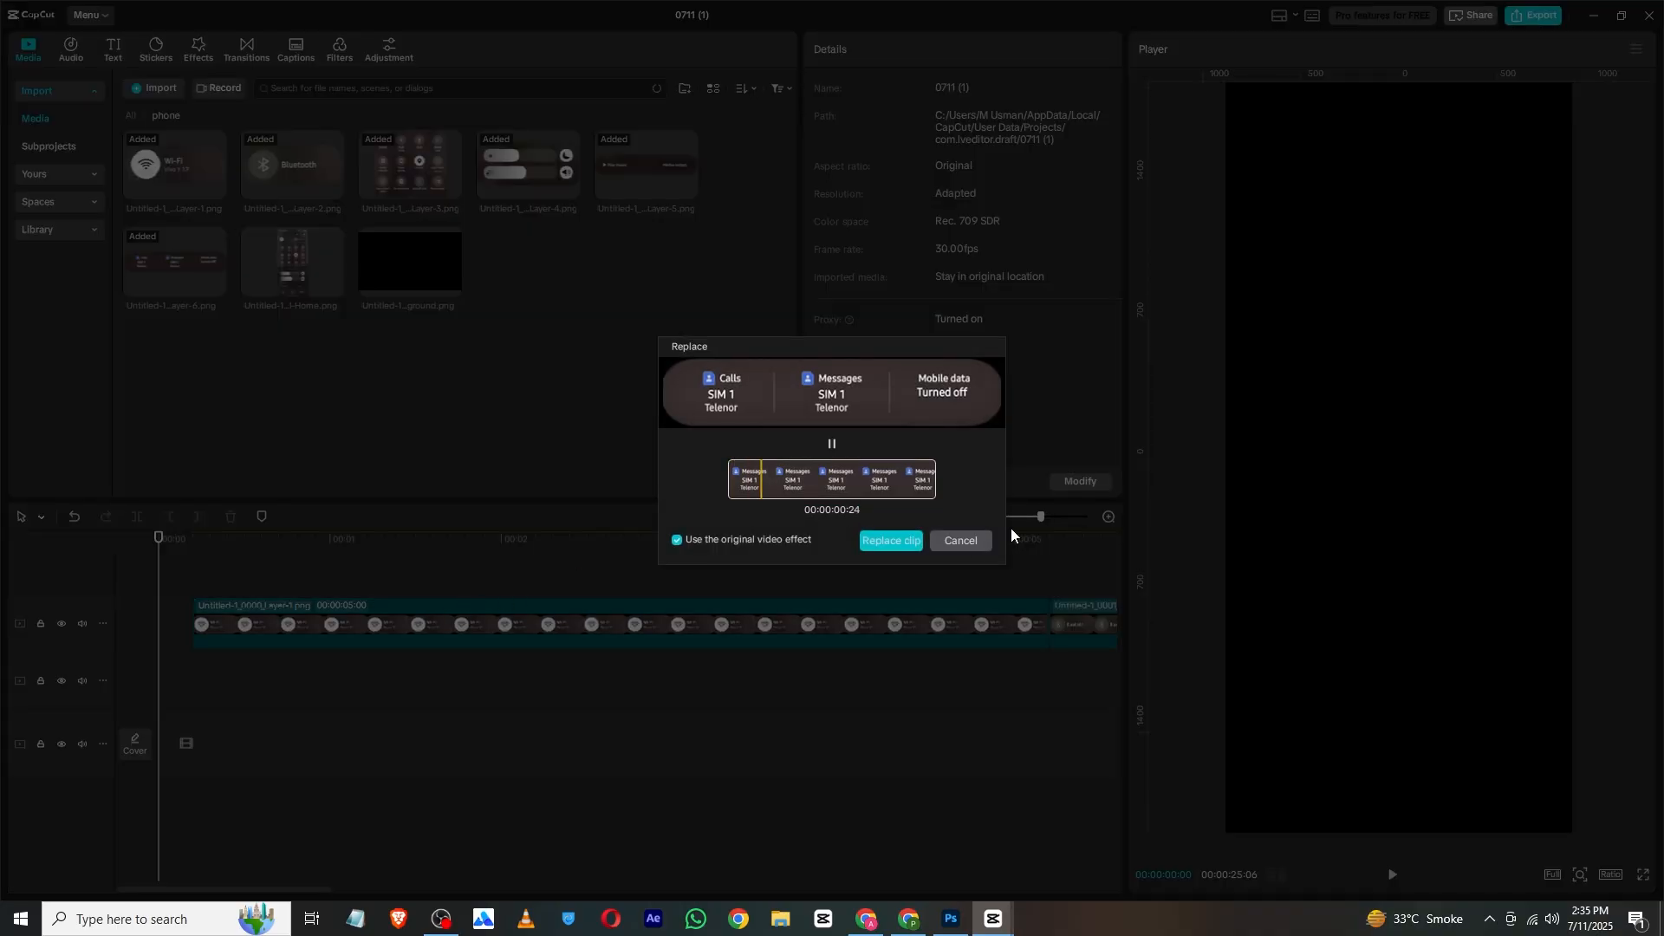
pyautogui.click(962, 541)
pyautogui.moveTo(182, 268); pyautogui.dragTo(825, 720)
# Step: Move the Wi-Fi clip to the start of the main track, with the Layer-6 clip directly after it
pyautogui.click(331, 619)
pyautogui.moveTo(330, 618); pyautogui.dragTo(276, 747)
pyautogui.moveTo(1016, 725); pyautogui.dragTo(347, 725)
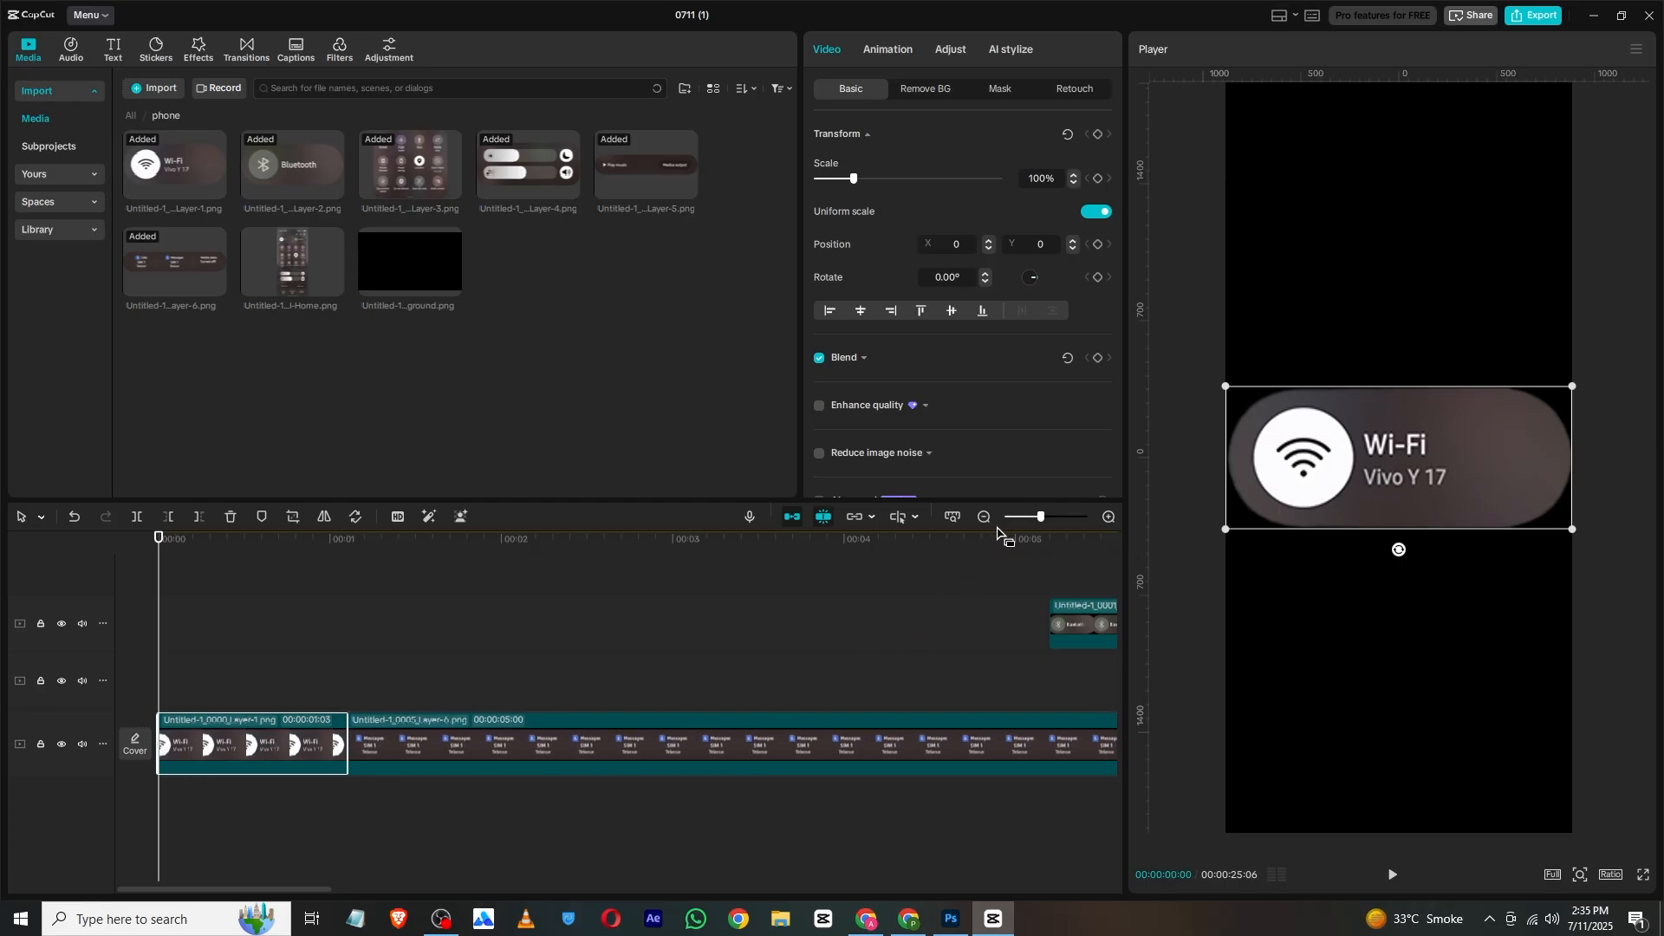
# Step: Stack the Bluetooth, quick-toggles, sliders and Play music clips on separate tracks, all starting at 00:00
pyautogui.moveTo(1040, 517); pyautogui.dragTo(1008, 516)
pyautogui.moveTo(425, 590); pyautogui.dragTo(185, 591)
pyautogui.click(233, 616)
pyautogui.moveTo(182, 673); pyautogui.dragTo(183, 742)
pyautogui.moveTo(260, 683); pyautogui.dragTo(160, 683)
pyautogui.moveTo(322, 678); pyautogui.dragTo(156, 570)
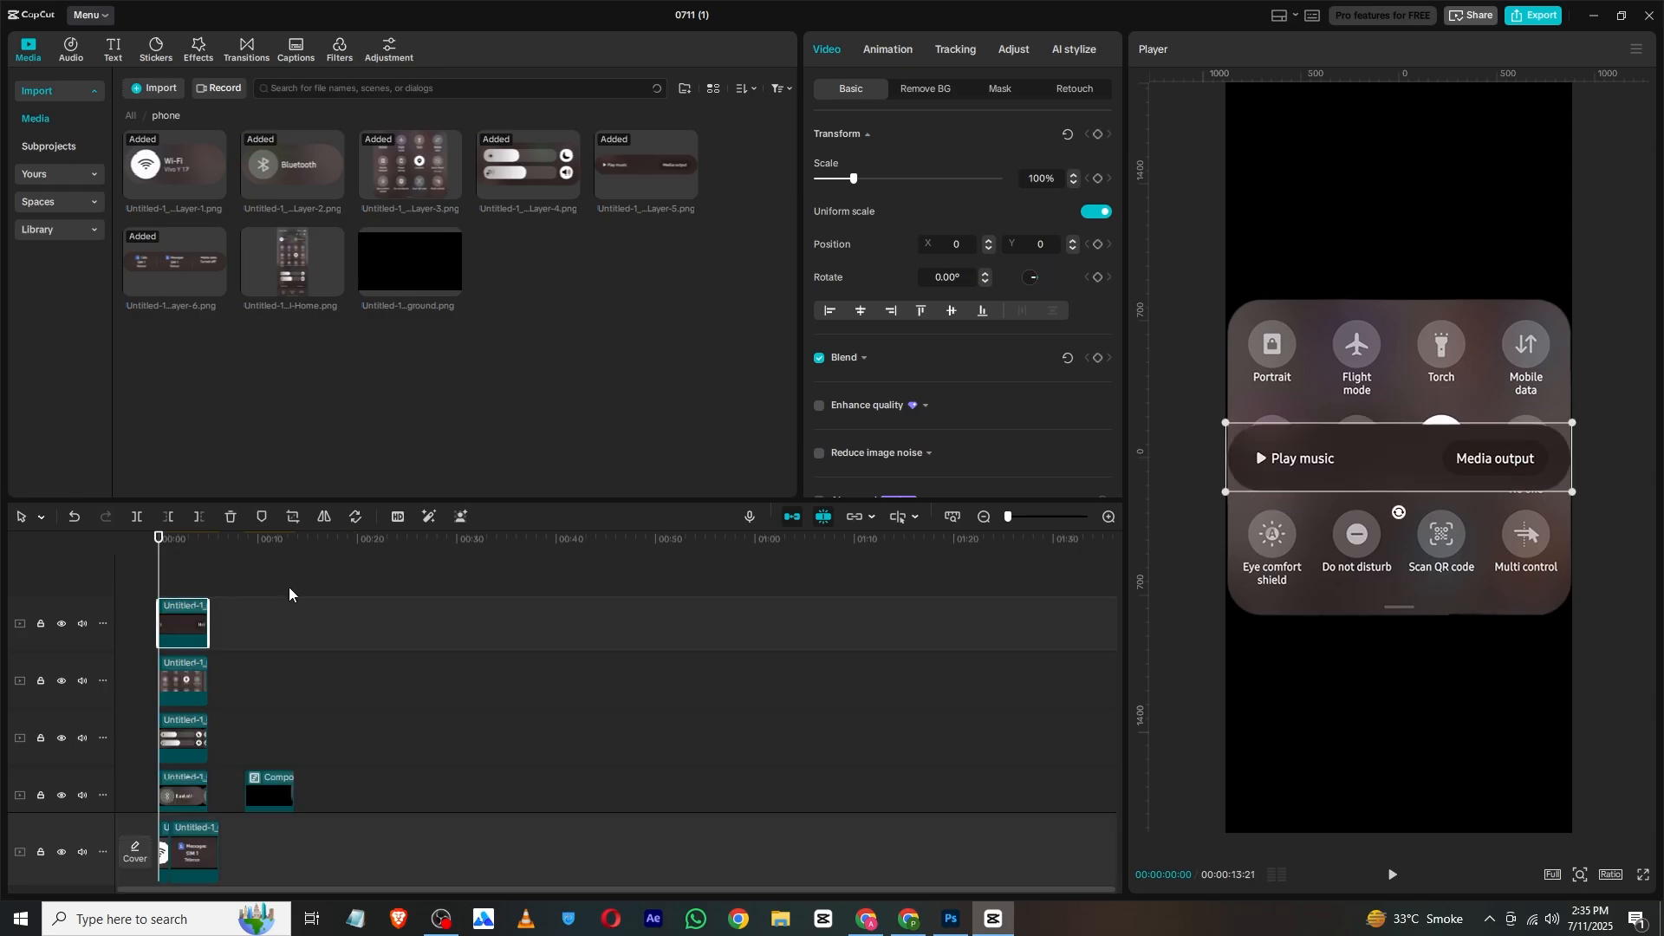
pyautogui.click(288, 590)
pyautogui.scroll(-1, 296, 621)
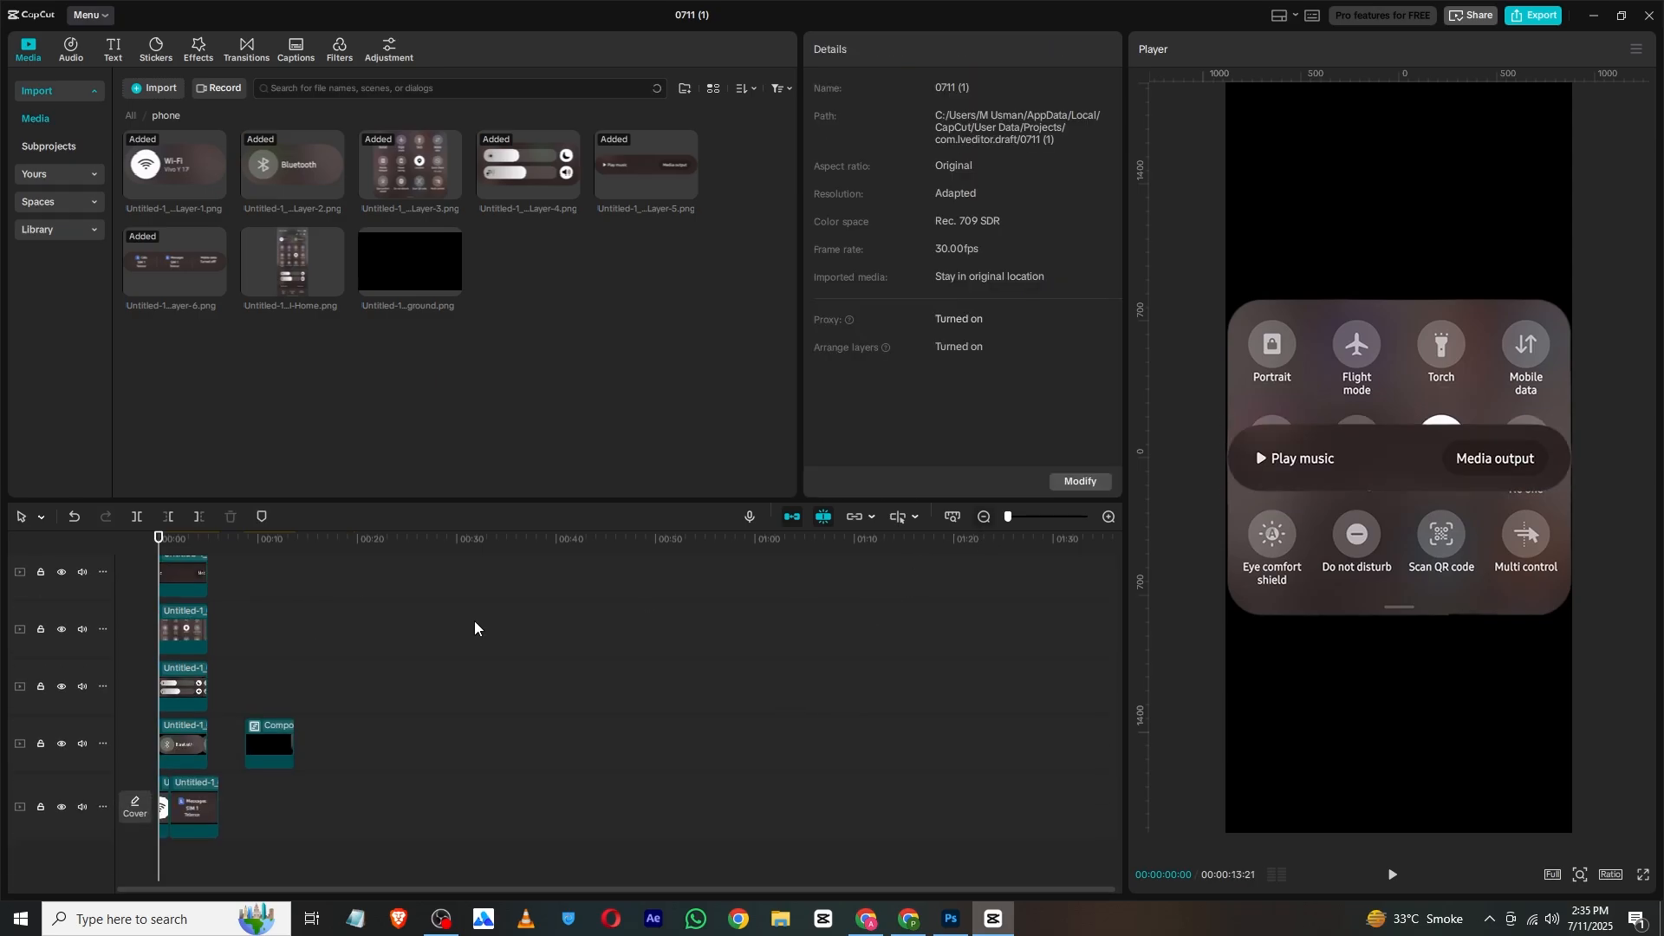
# Step: Preview the Home image as layout reference and extend the Wi-Fi clip on the main track to 00:00:02:01
pyautogui.moveTo(1007, 517); pyautogui.dragTo(1036, 518)
pyautogui.click(333, 275)
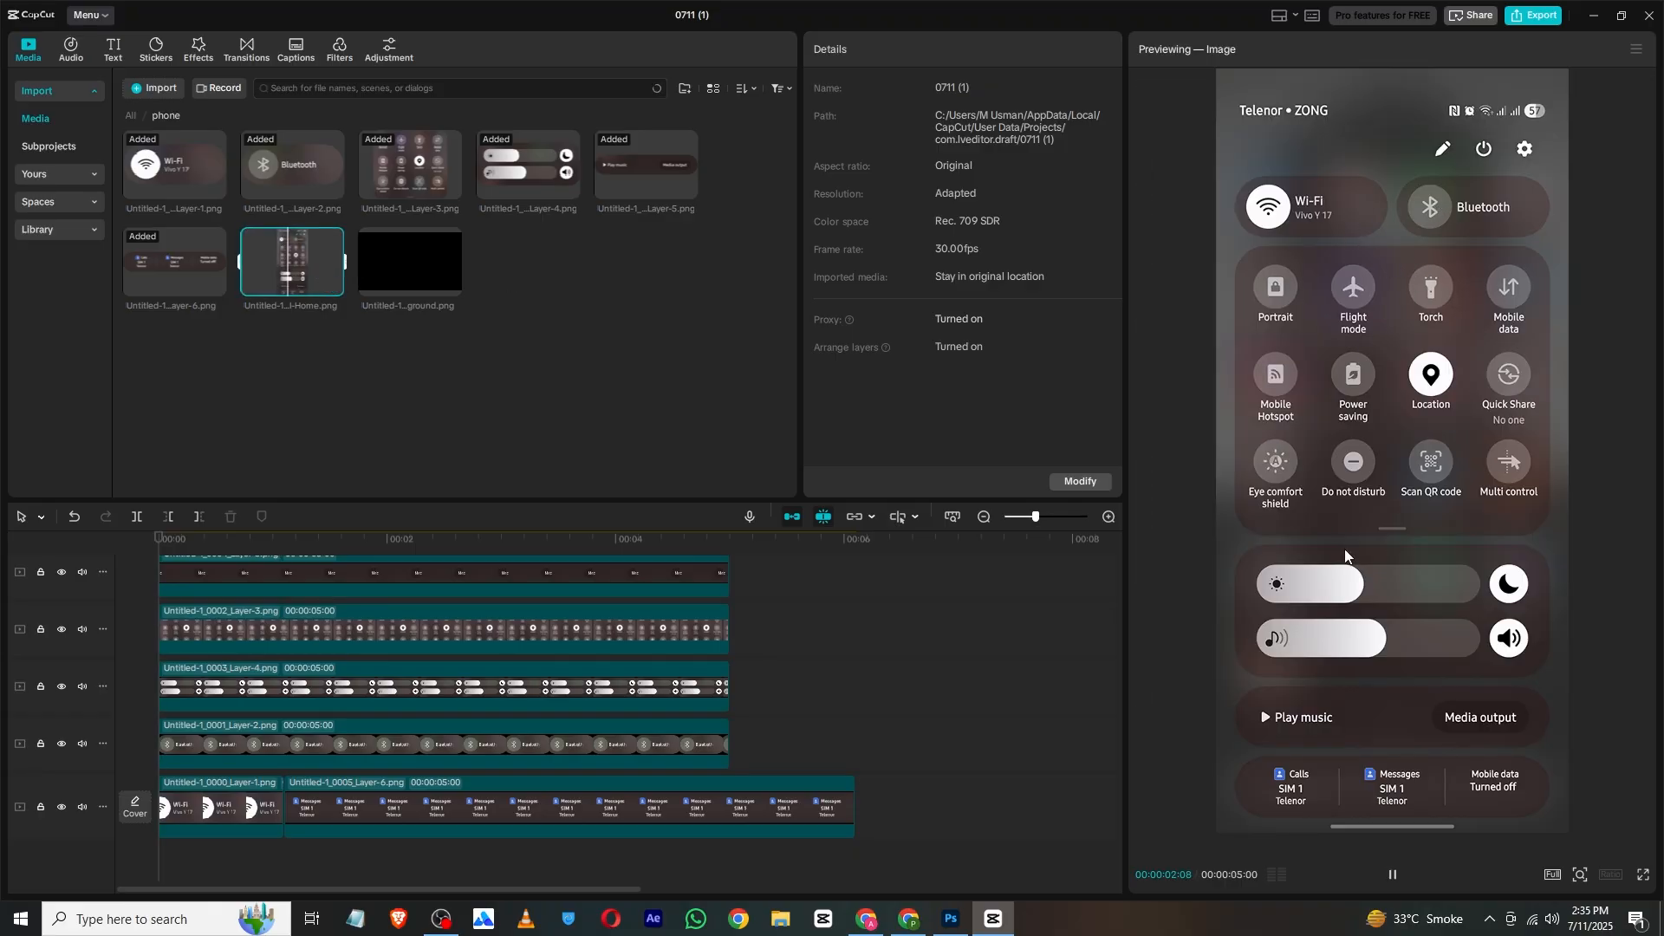
pyautogui.click(223, 667)
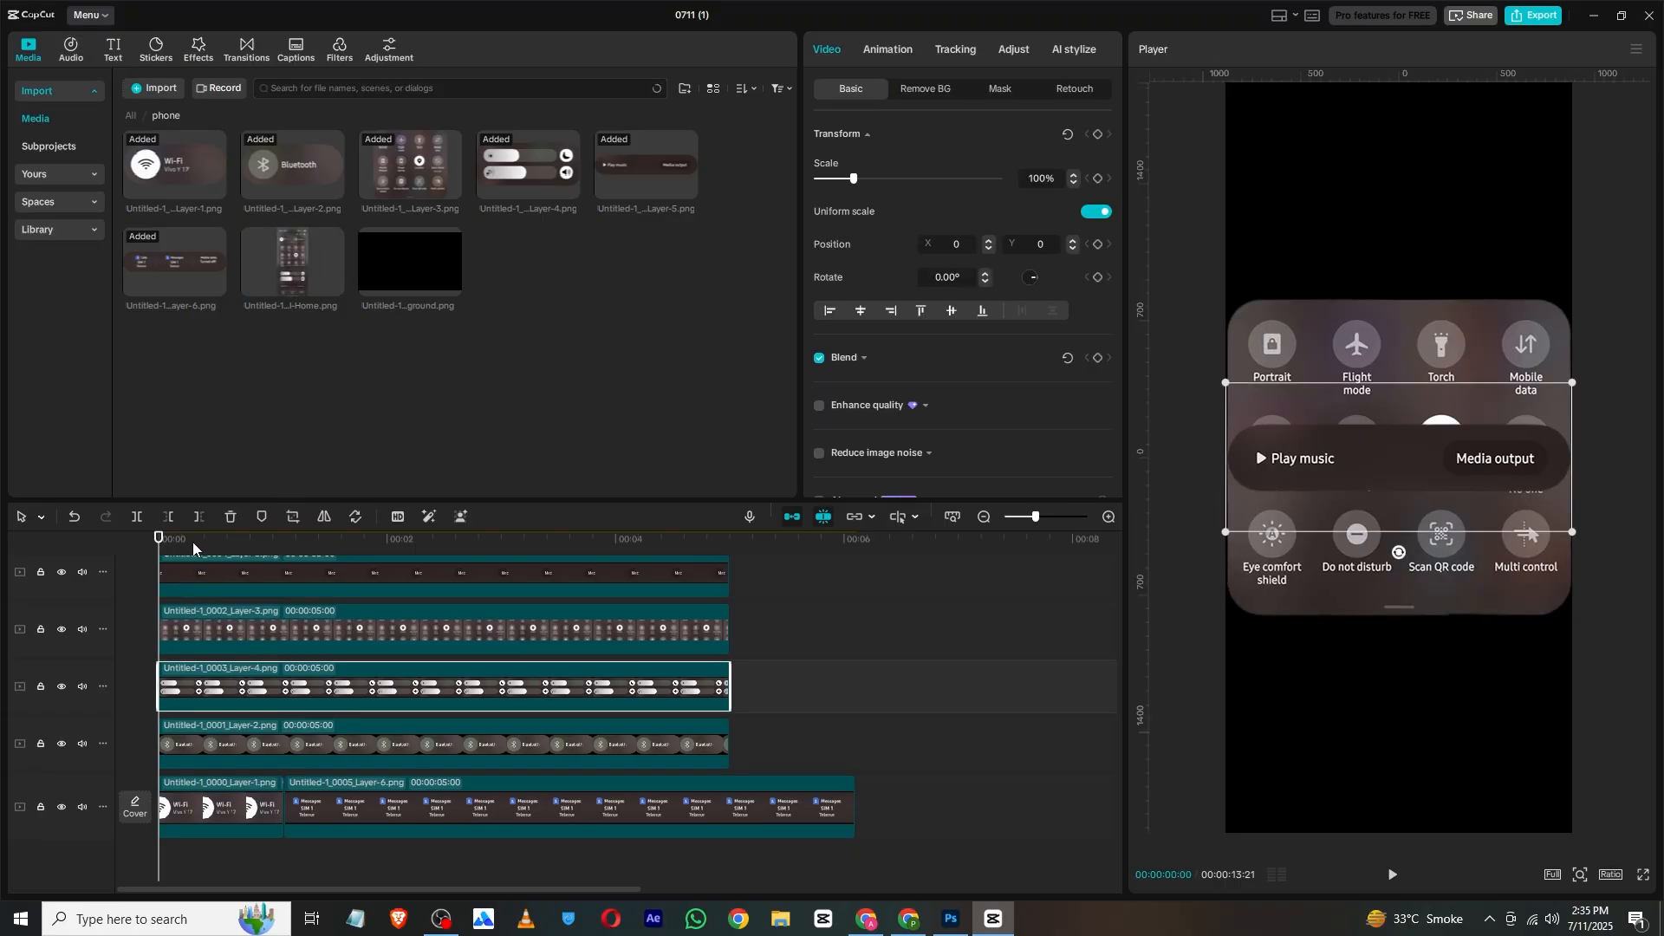
pyautogui.click(171, 545)
pyautogui.click(258, 797)
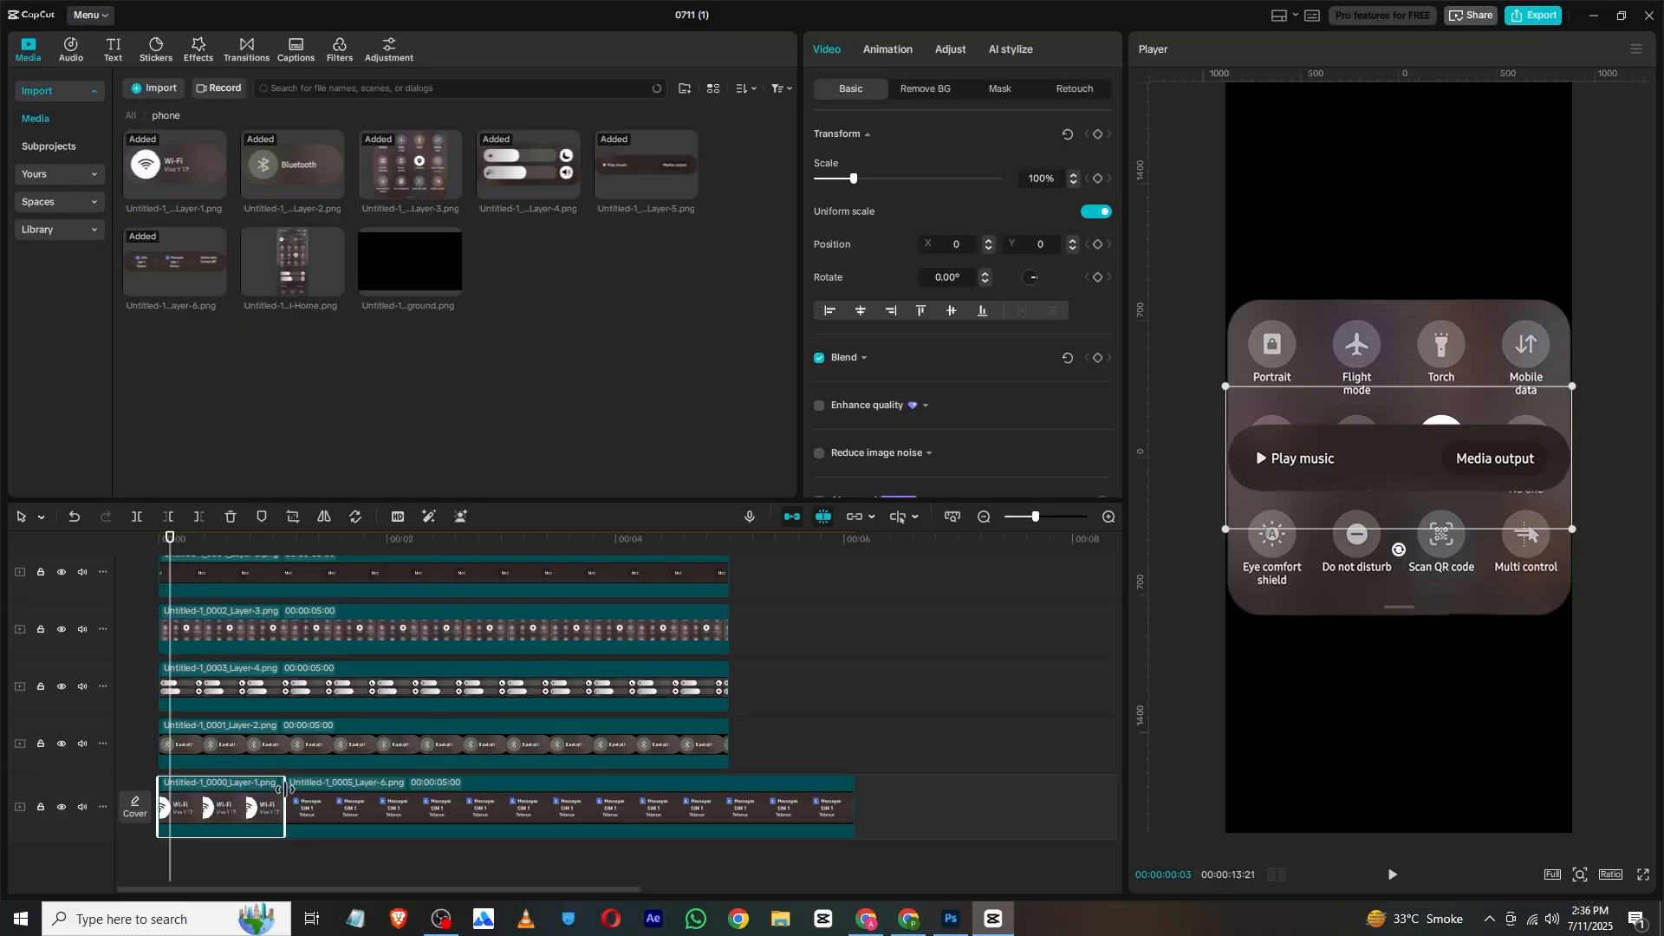
pyautogui.moveTo(280, 789); pyautogui.dragTo(396, 784)
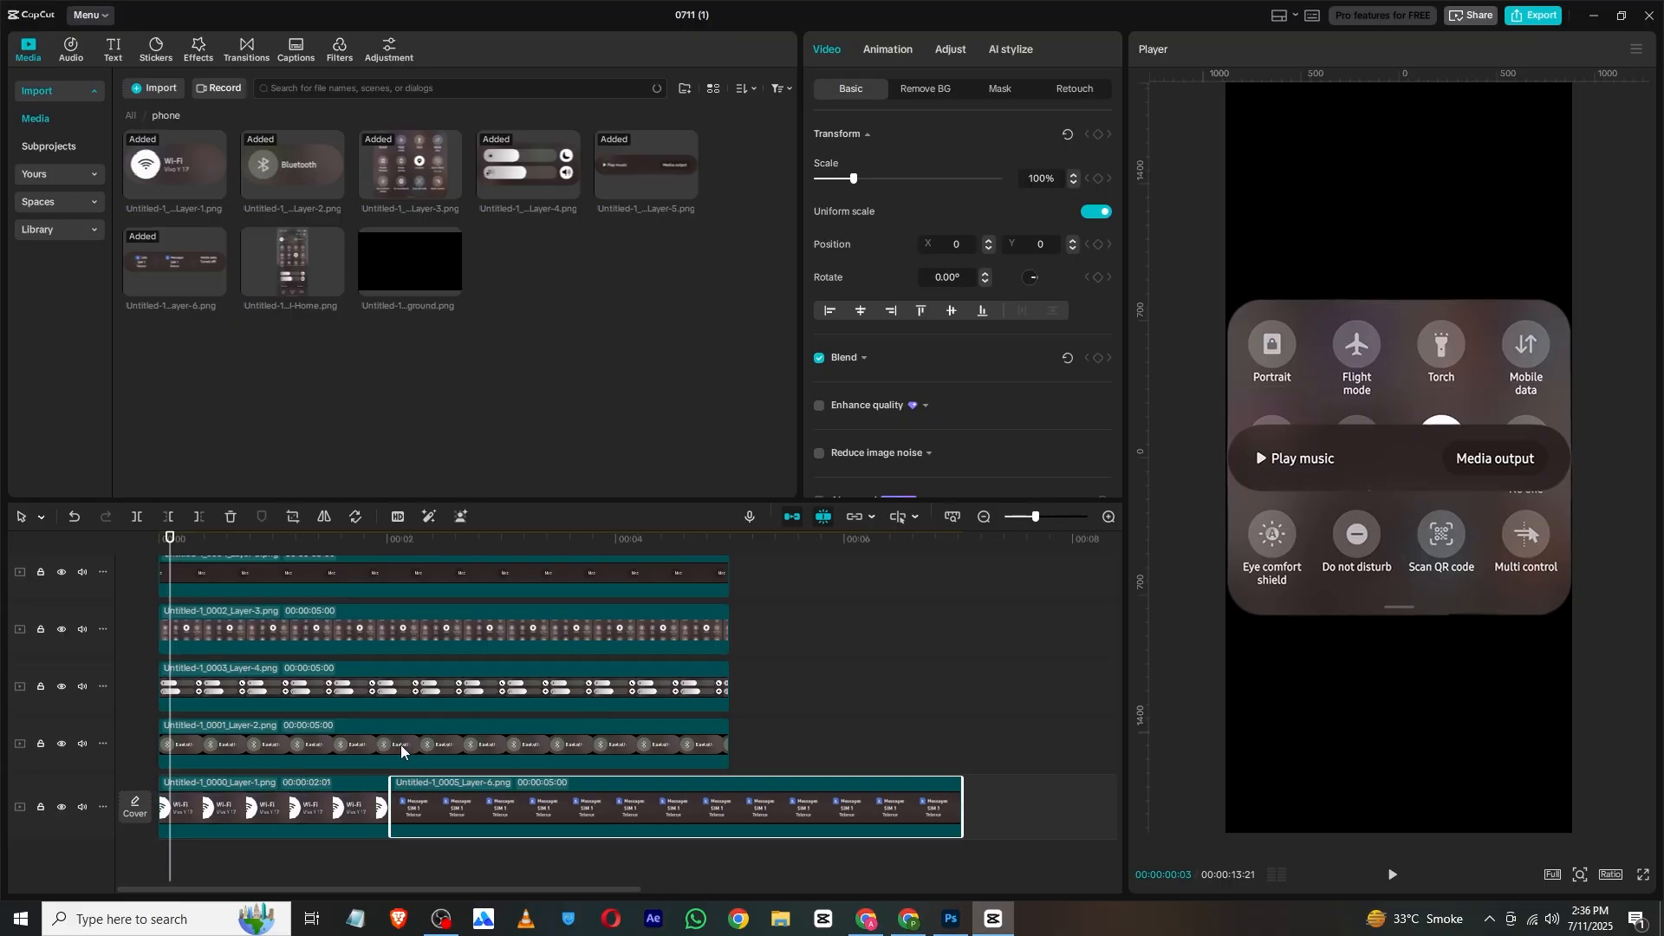
# Step: Move the Bluetooth card to the lower part of the canvas, at about X 62, Y -927
pyautogui.click(402, 750)
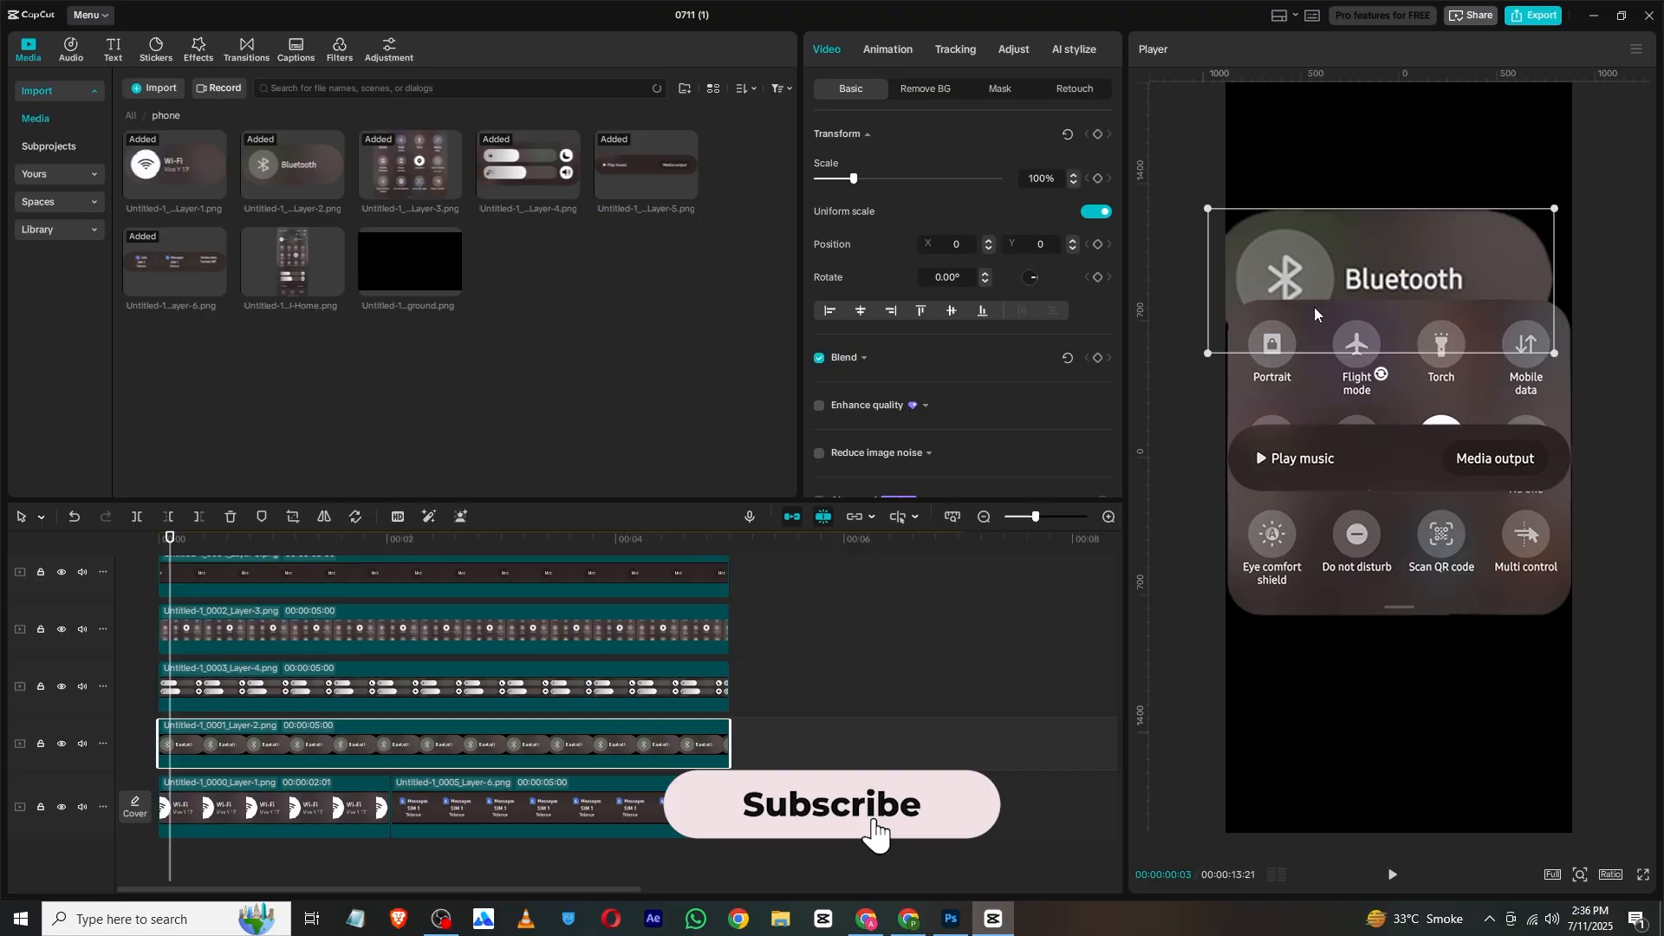
pyautogui.moveTo(1315, 309); pyautogui.dragTo(1337, 262)
pyautogui.click(309, 807)
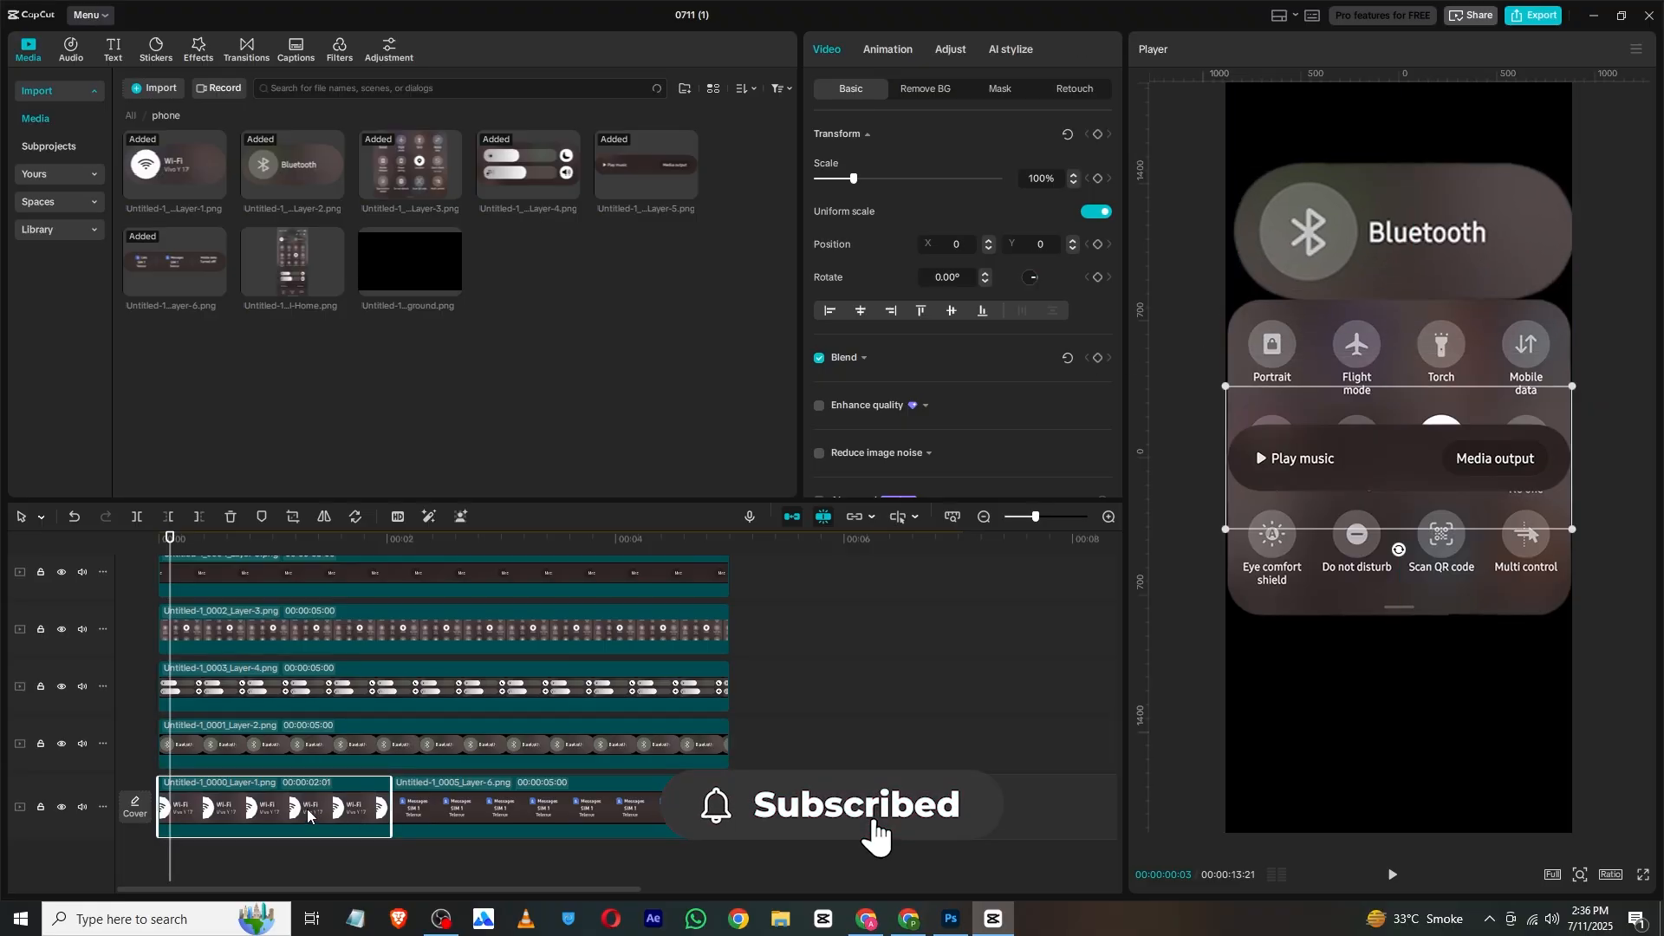
pyautogui.click(167, 535)
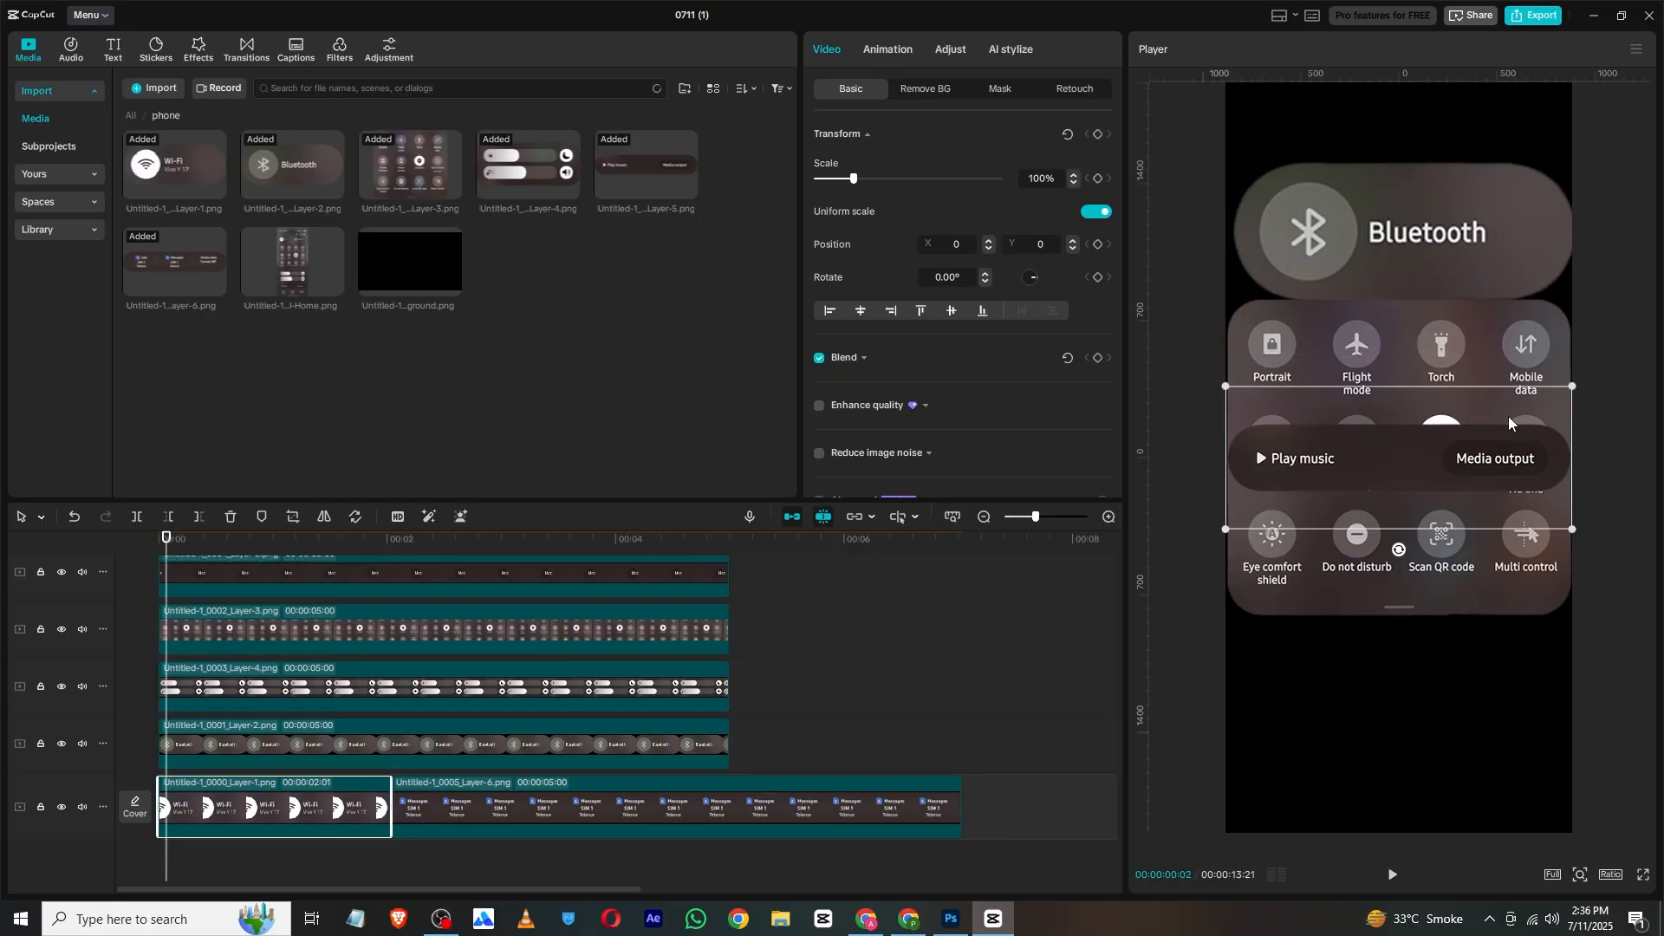
pyautogui.moveTo(1460, 221); pyautogui.dragTo(1471, 625)
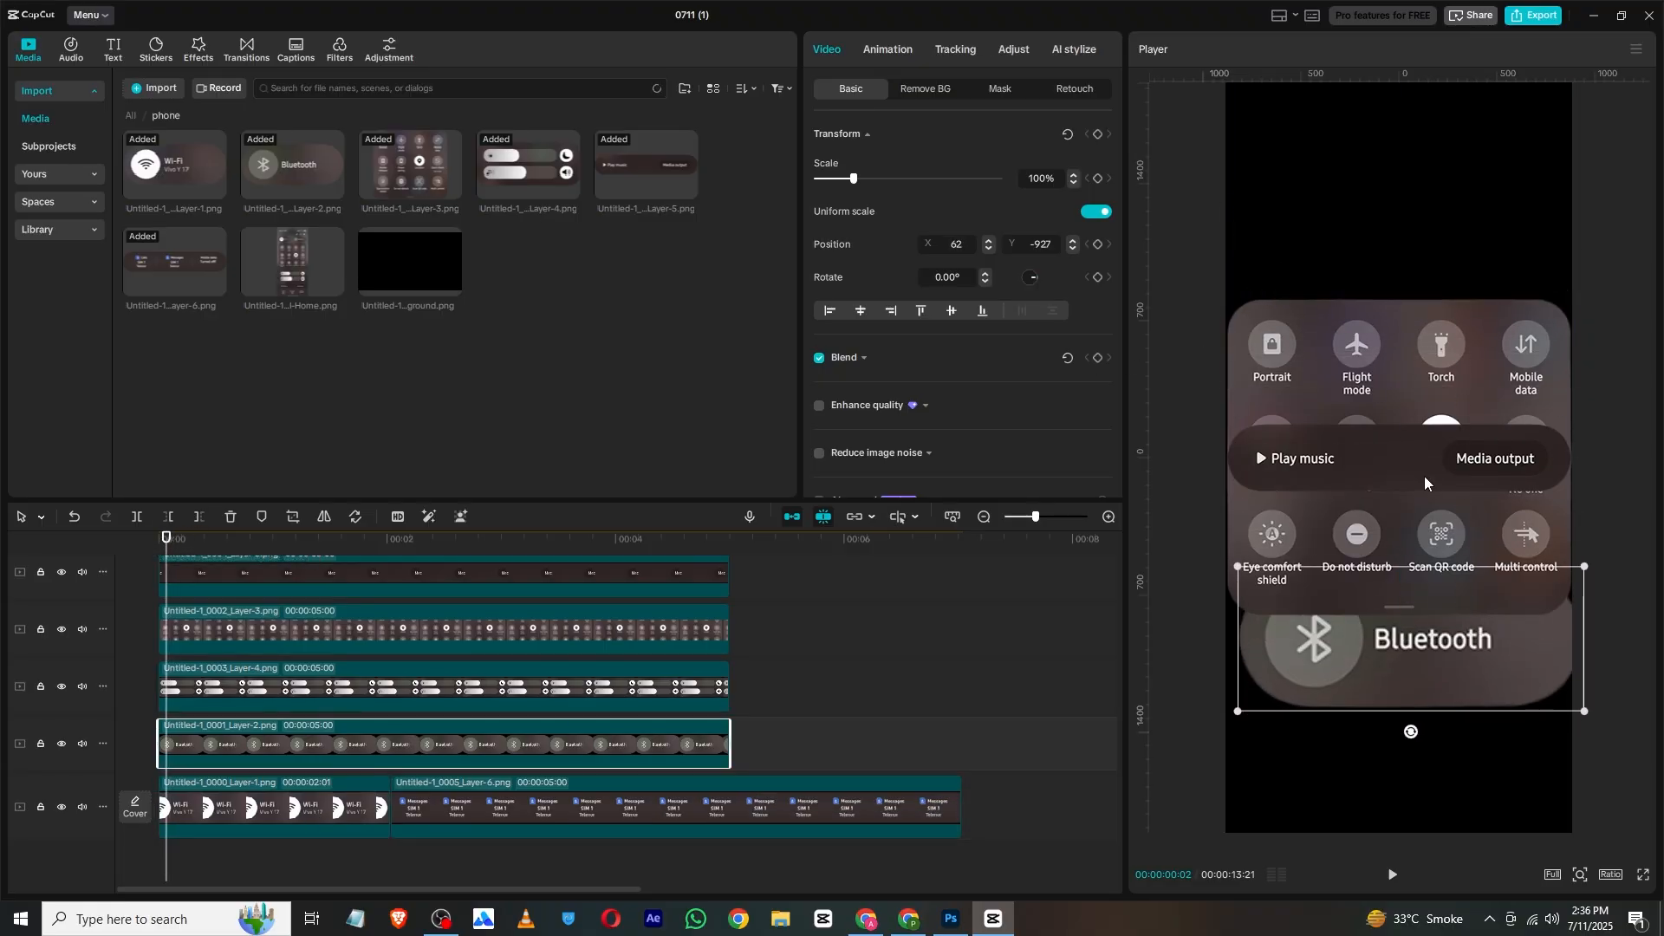
# Step: Scale the Wi-Fi card to 50% and place it above the quick-toggles panel at about X -310, Y 1215
pyautogui.click(346, 829)
pyautogui.moveTo(1336, 433); pyautogui.dragTo(1373, 186)
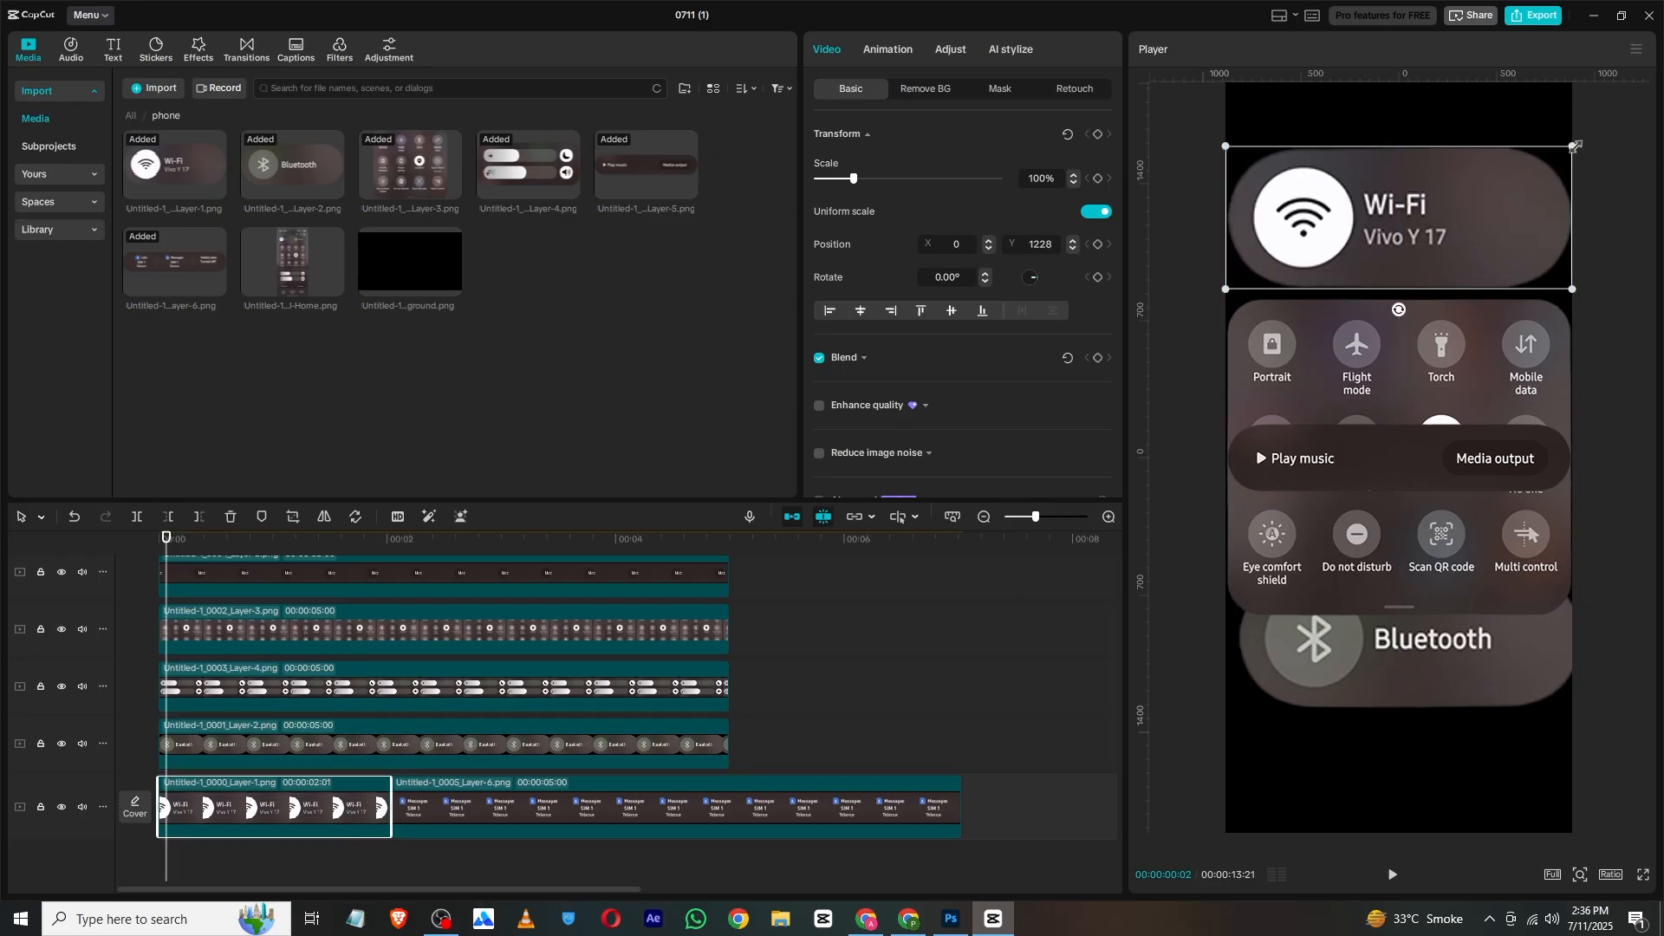
pyautogui.moveTo(1572, 146); pyautogui.dragTo(1367, 214)
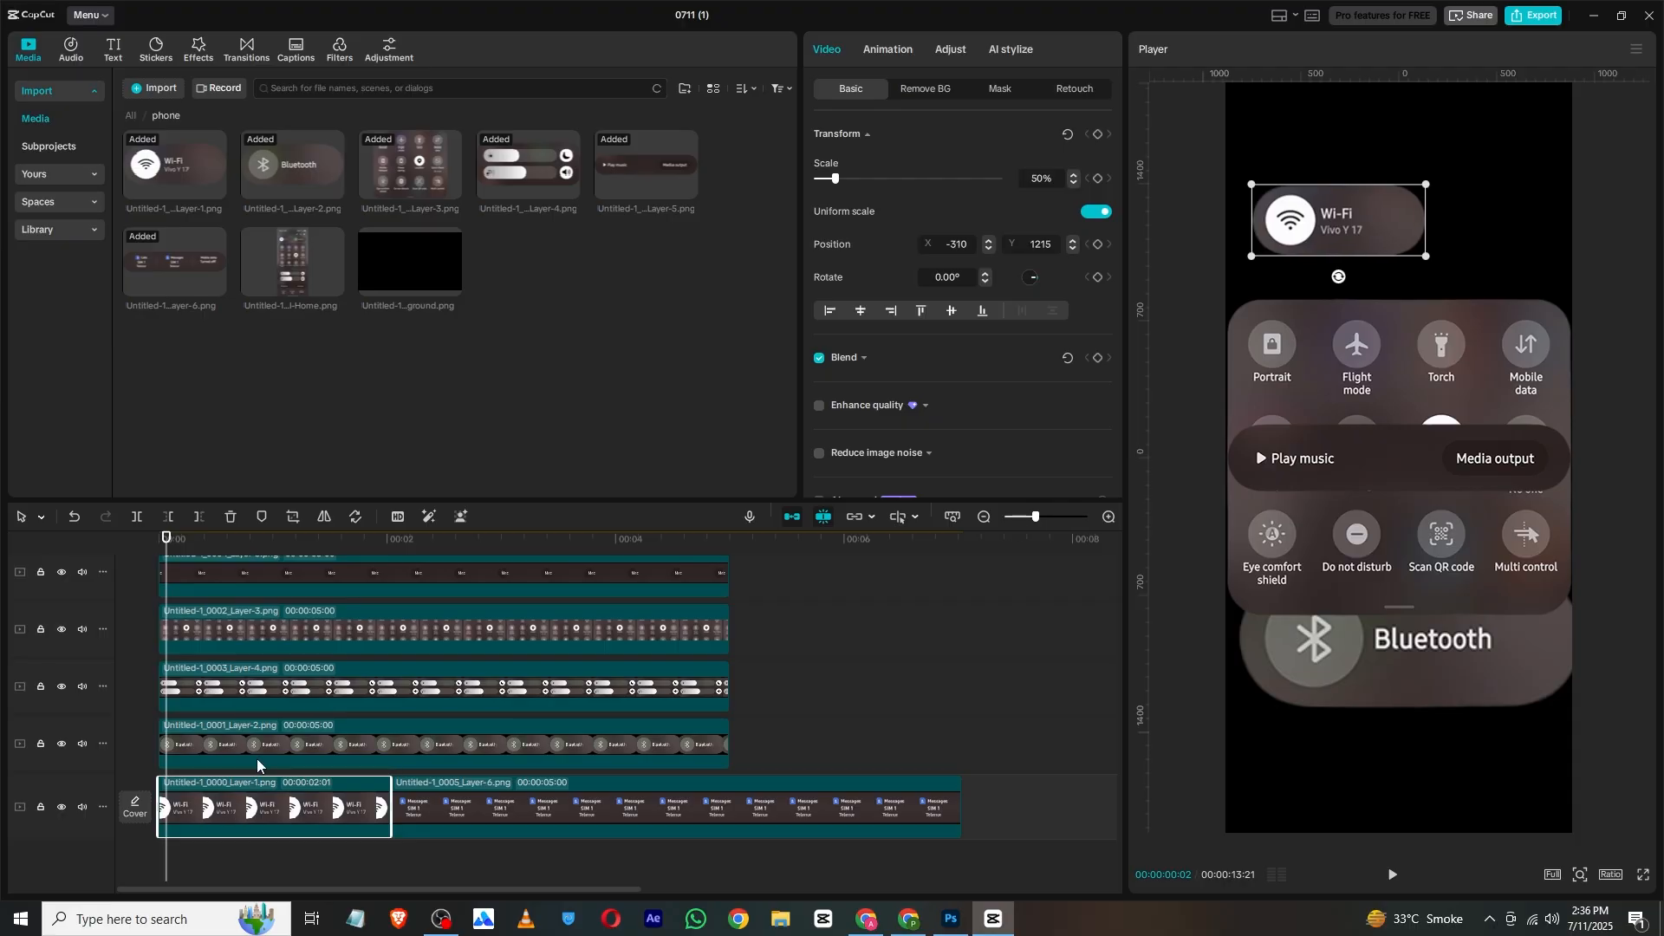
# Step: Scale the Bluetooth card to 42% and the Wi-Fi card to 45%, placing them side by side above the quick-toggles panel
pyautogui.click(273, 753)
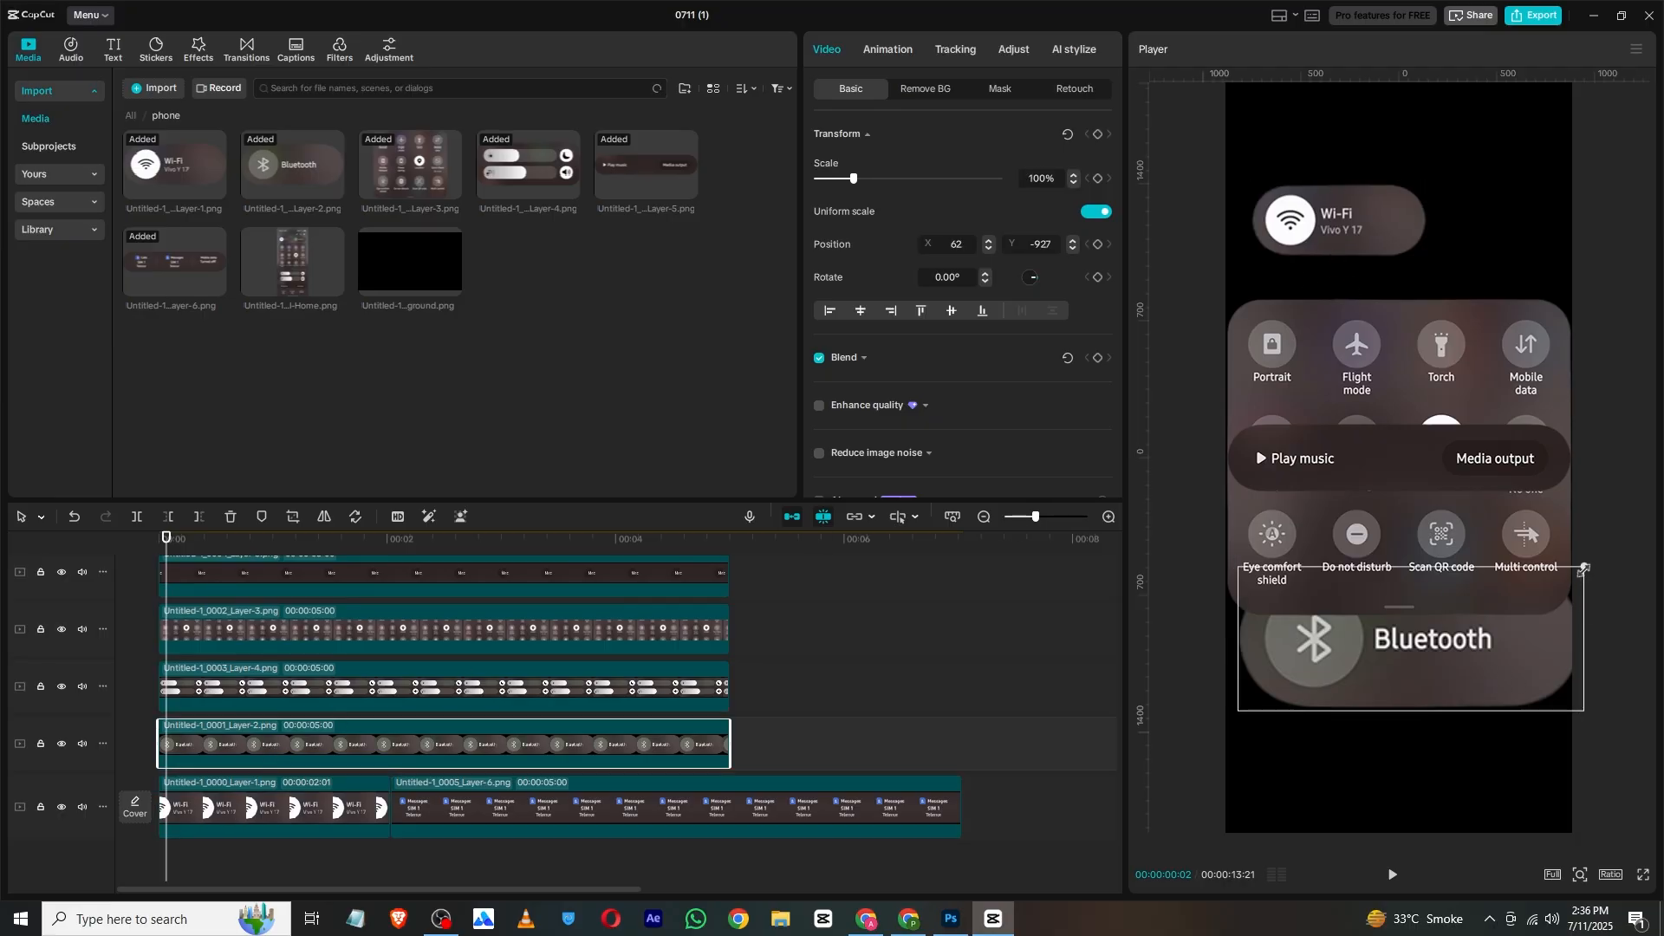
pyautogui.moveTo(1584, 566); pyautogui.dragTo(1531, 220)
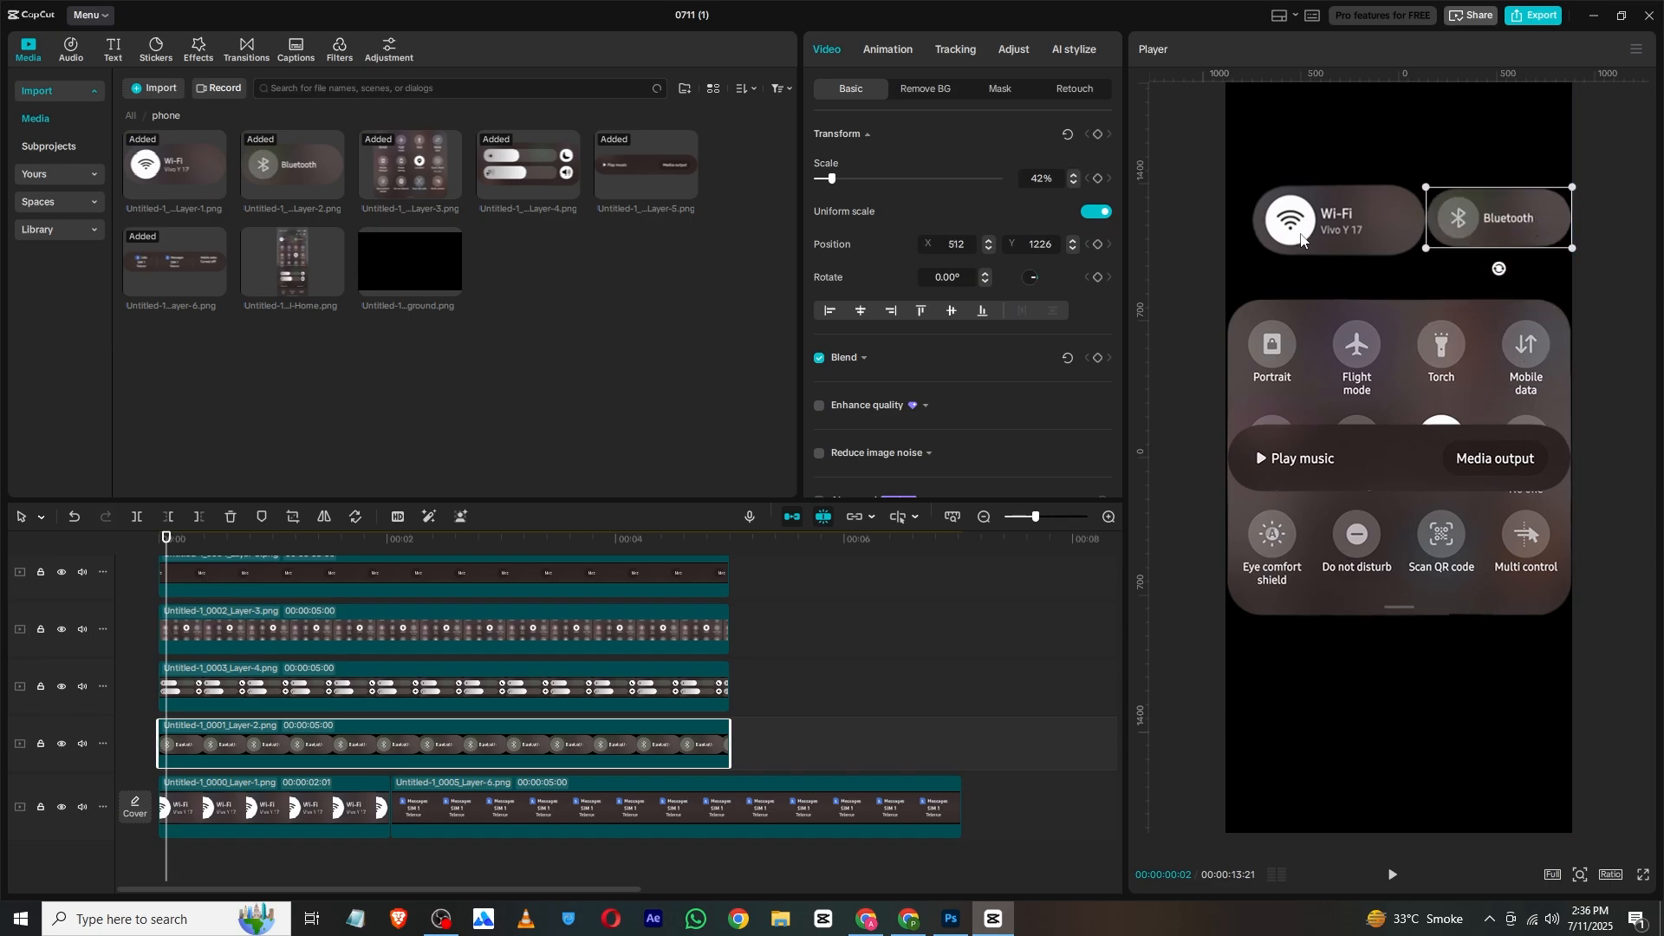
pyautogui.click(1392, 197)
pyautogui.moveTo(1423, 185); pyautogui.dragTo(1375, 205)
pyautogui.moveTo(1476, 201); pyautogui.dragTo(1466, 201)
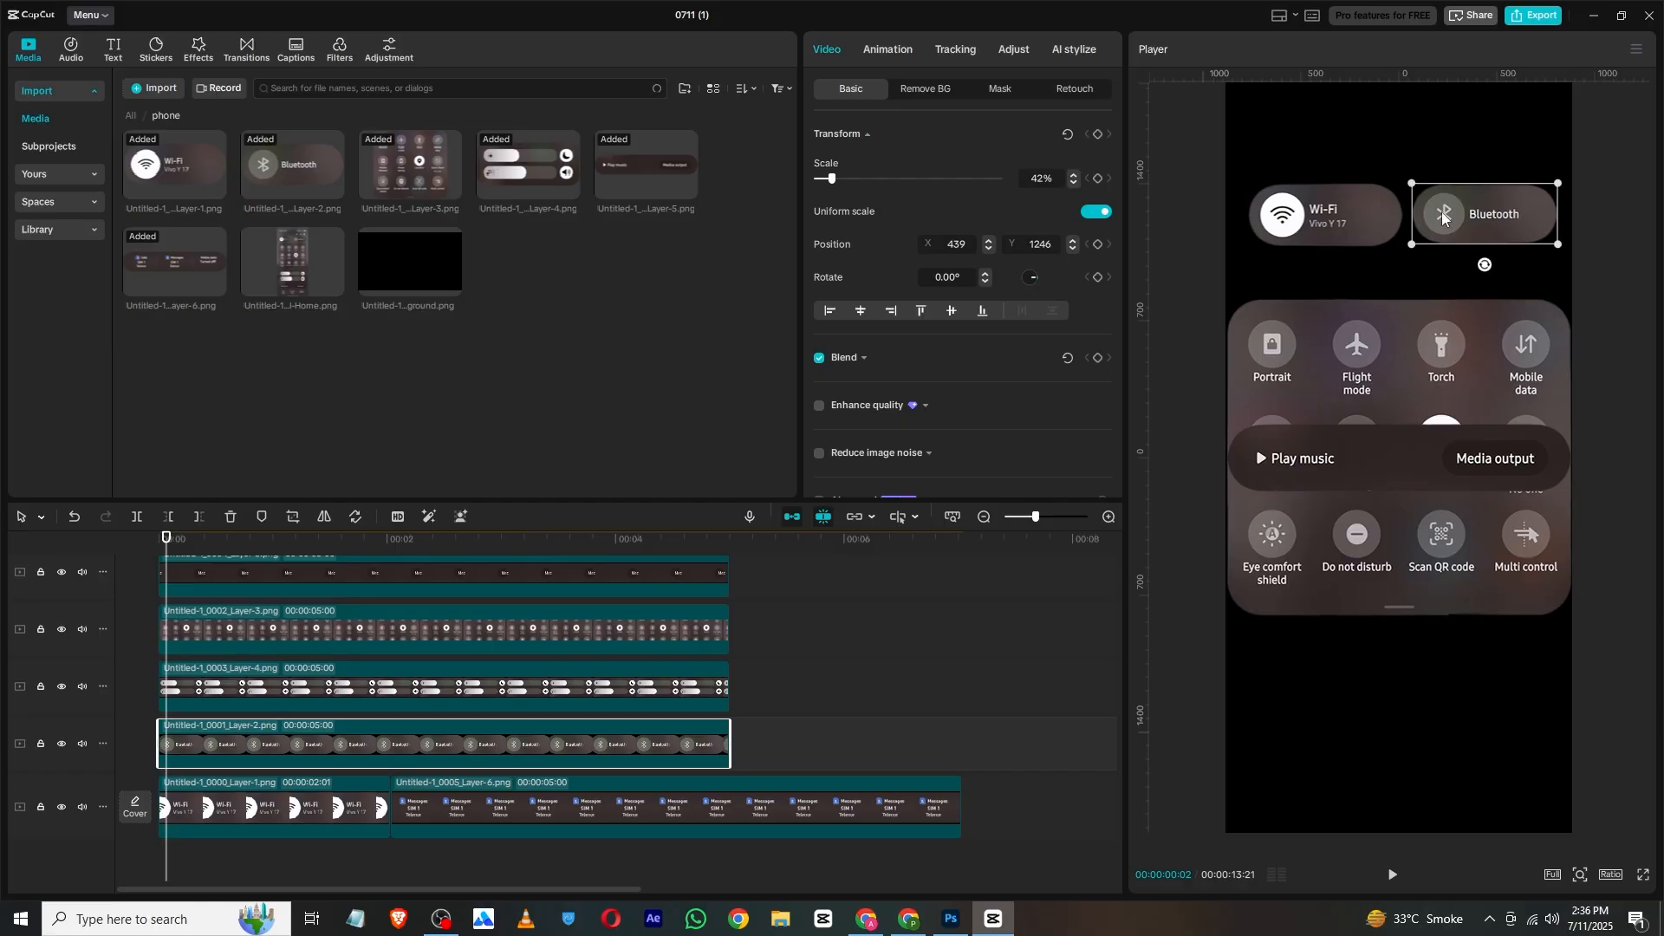
# Step: Scale the quick-toggles panel to 88% and place it just below the Wi-Fi and Bluetooth cards, at about Y 315
pyautogui.moveTo(1359, 367); pyautogui.dragTo(1414, 350)
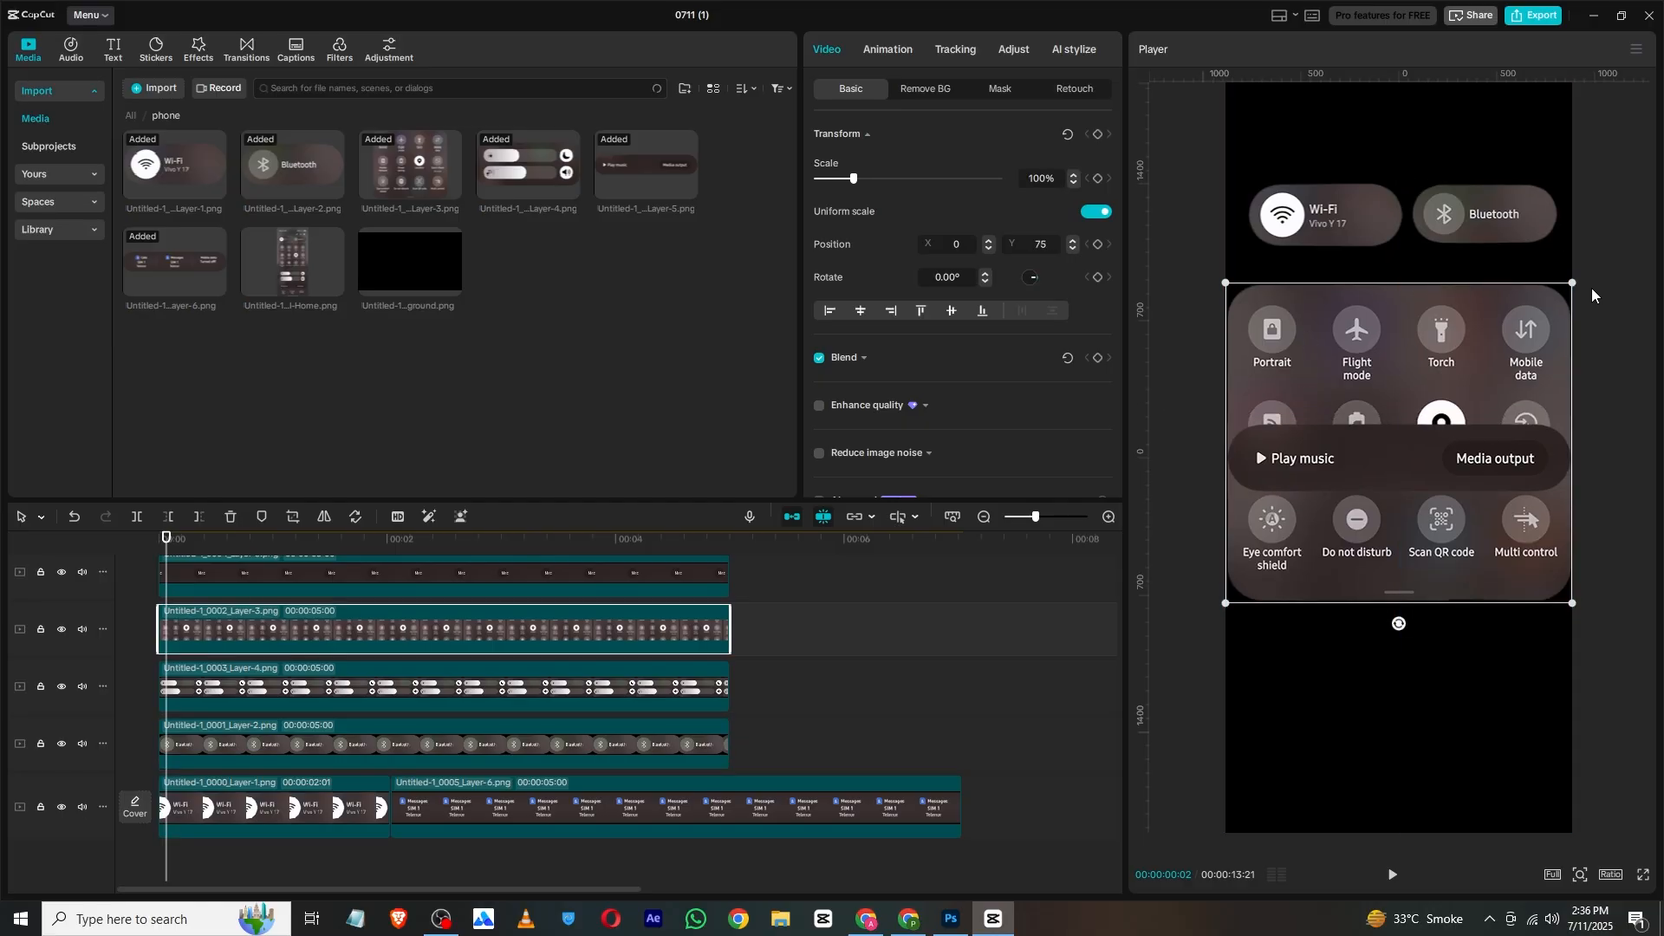
pyautogui.moveTo(1574, 285); pyautogui.dragTo(1550, 262)
pyautogui.moveTo(1461, 292); pyautogui.dragTo(1443, 302)
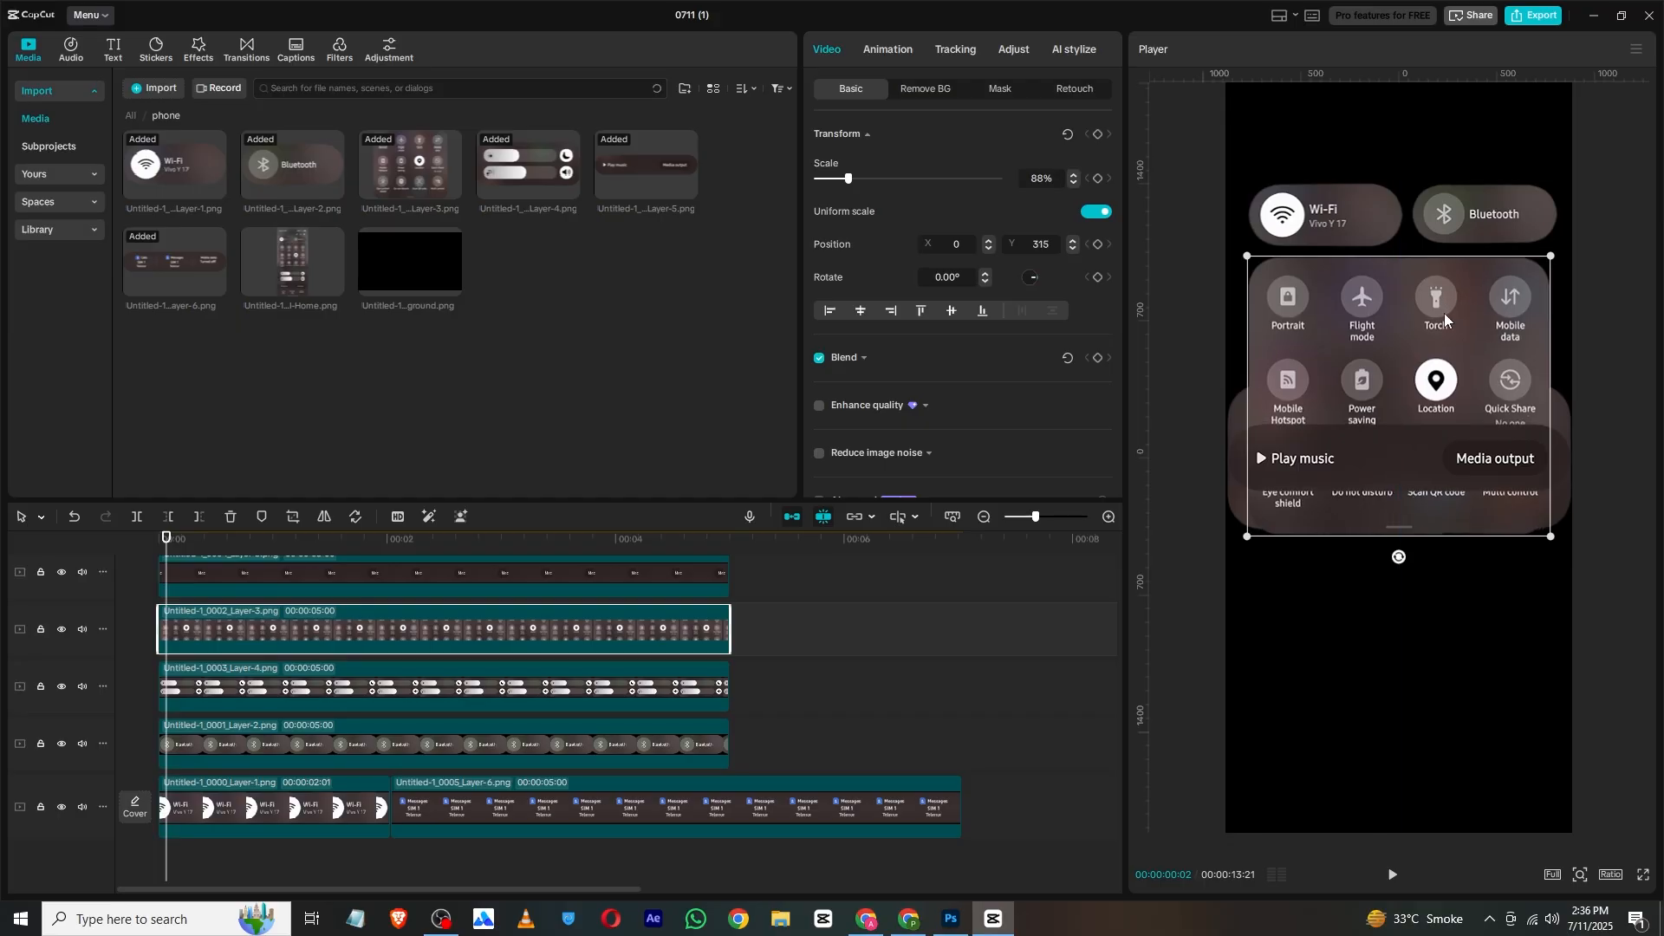
# Step: Move the Play music card to the bottom of the canvas, at about X -78, Y -1647
pyautogui.scroll(1, 269, 660)
pyautogui.click(242, 619)
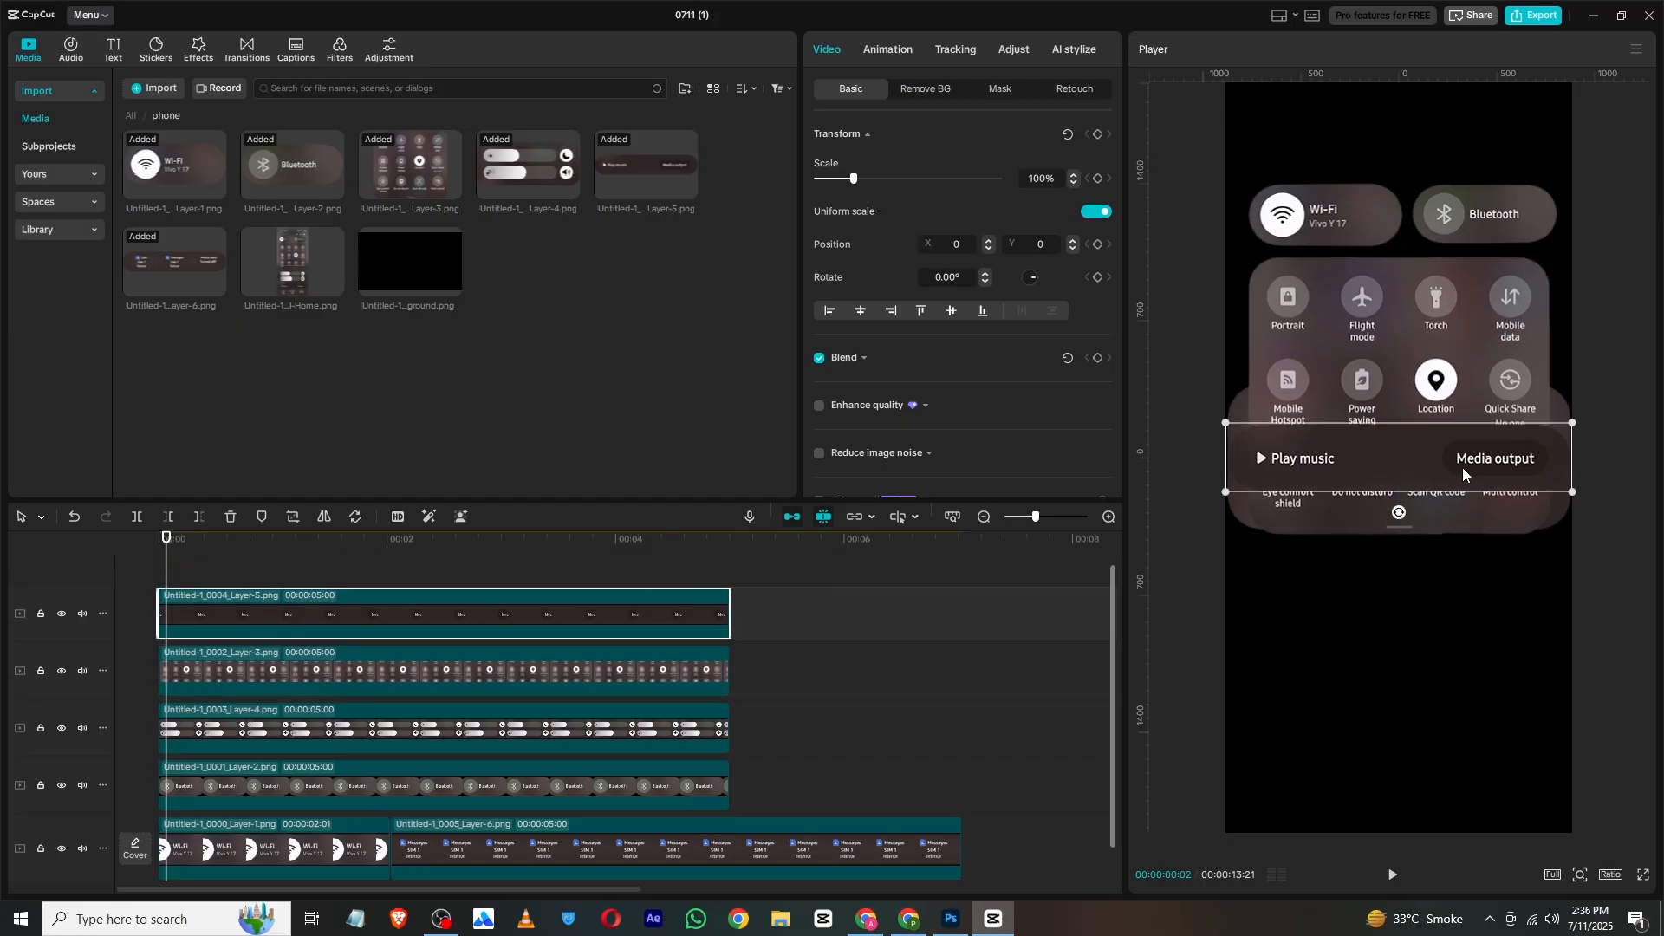
pyautogui.moveTo(1464, 471); pyautogui.dragTo(1439, 787)
# Step: Move the Layer-6 SIM clip to its own top track at 00:00 and lower its card to about Y -774
pyautogui.scroll(1, 336, 653)
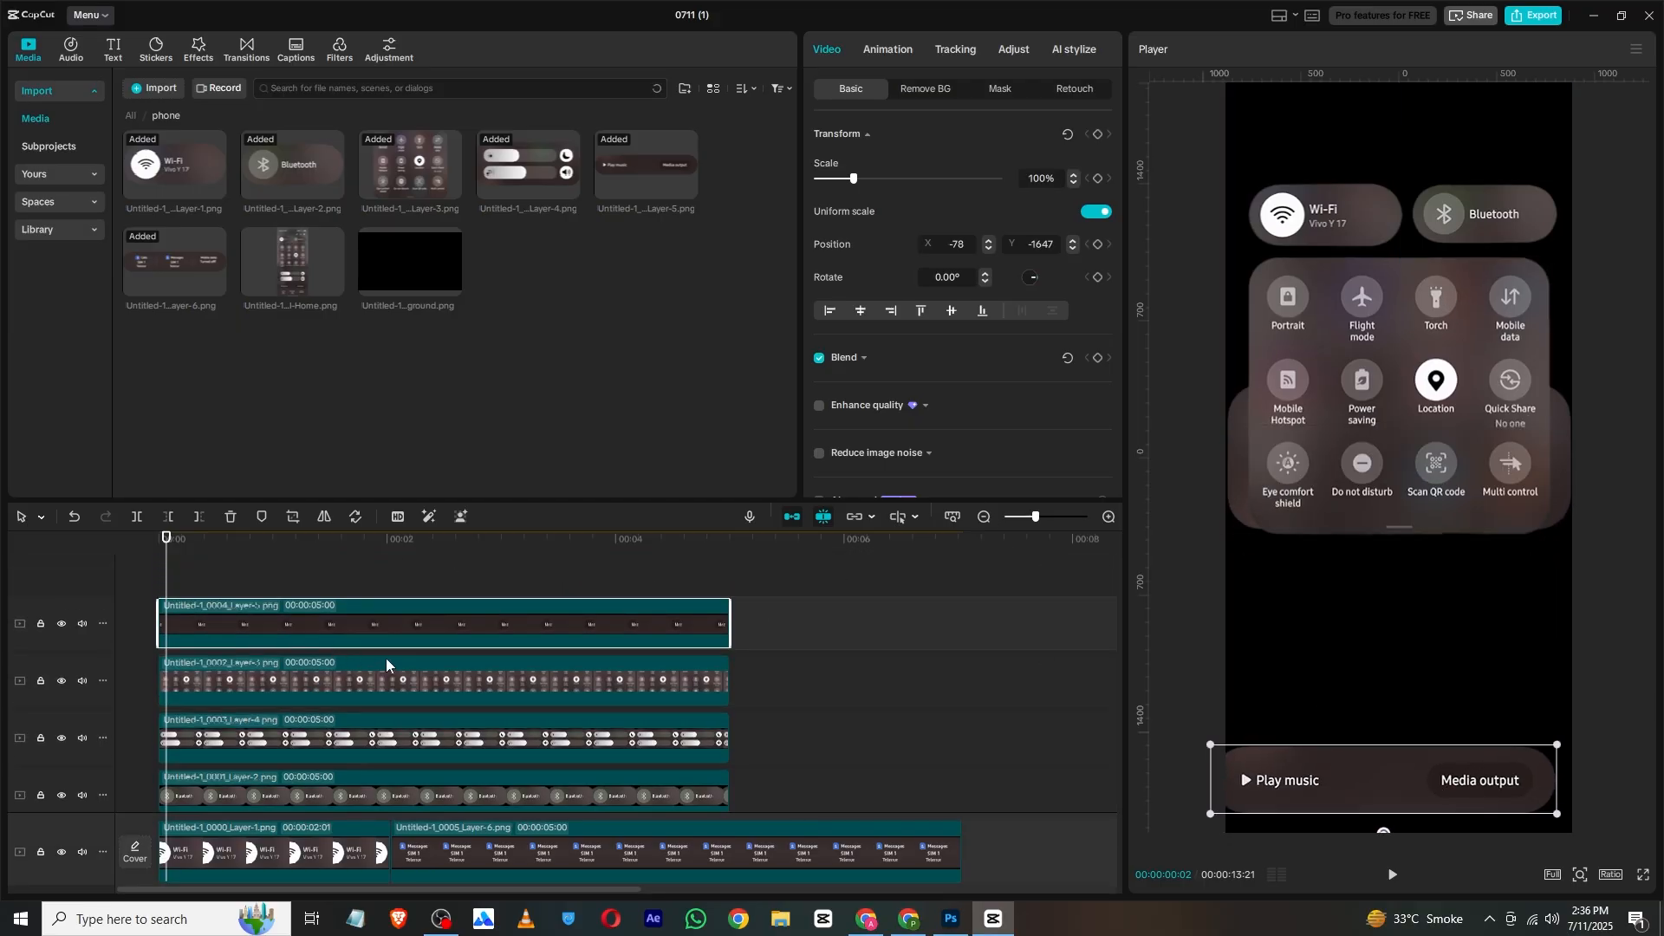
pyautogui.scroll(-5, 390, 662)
pyautogui.click(257, 813)
pyautogui.moveTo(257, 812); pyautogui.dragTo(191, 573)
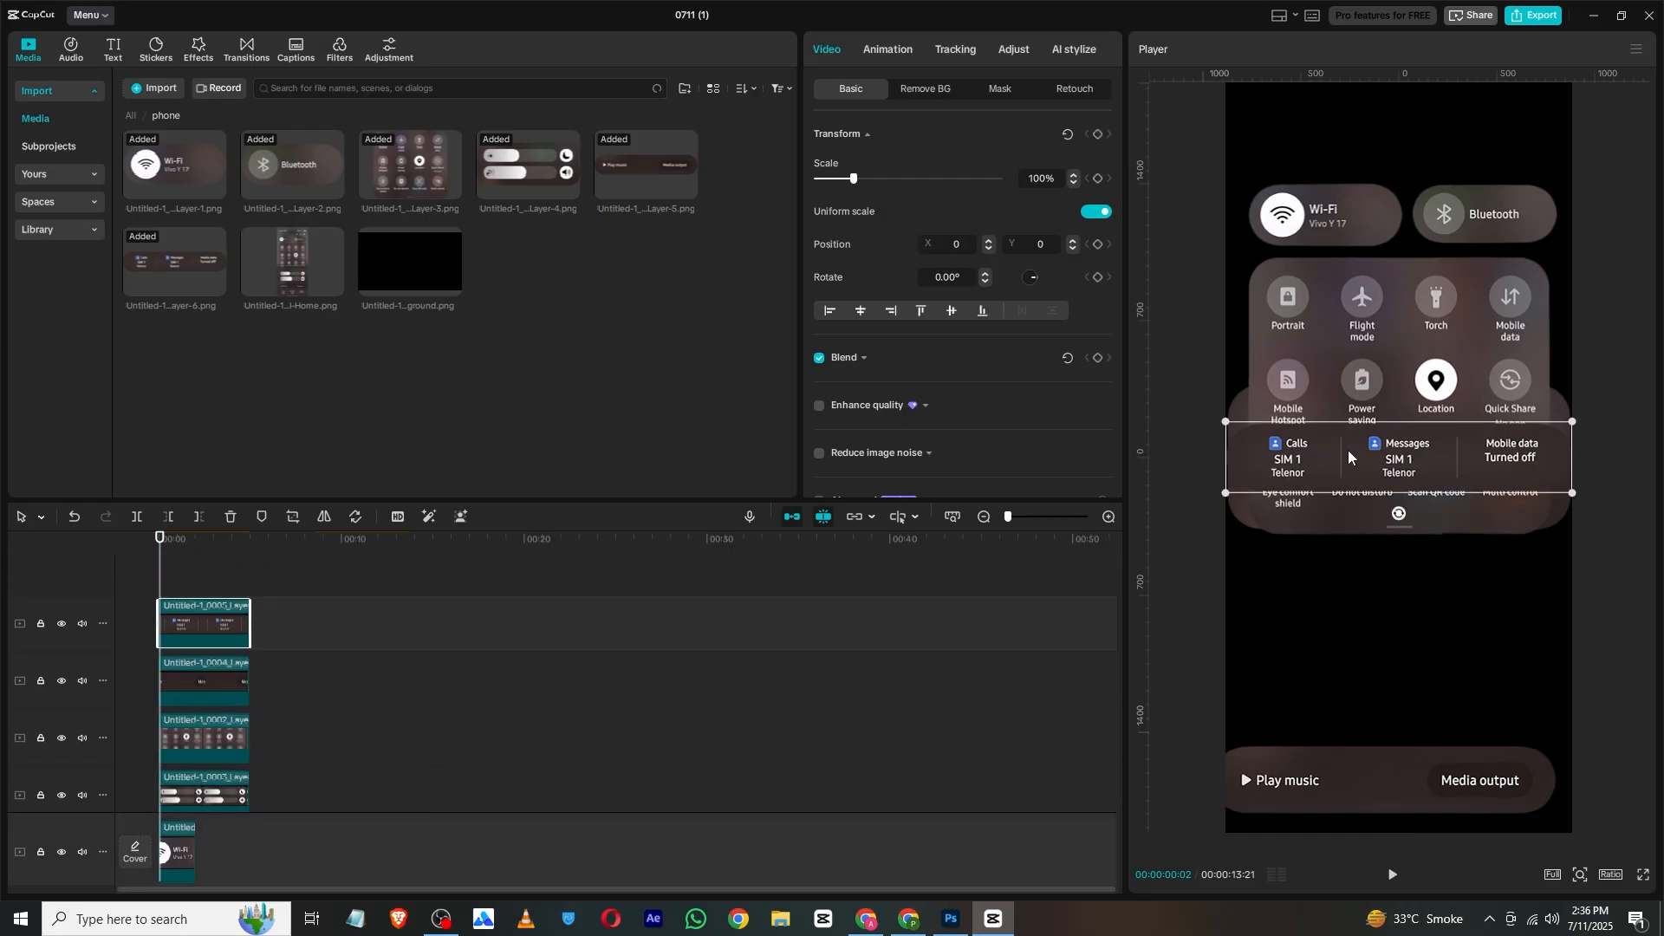
pyautogui.moveTo(1348, 450); pyautogui.dragTo(1348, 605)
# Step: Scale down the brightness and volume sliders card and place it directly below the quick-toggles panel, following the Home image
pyautogui.click(308, 282)
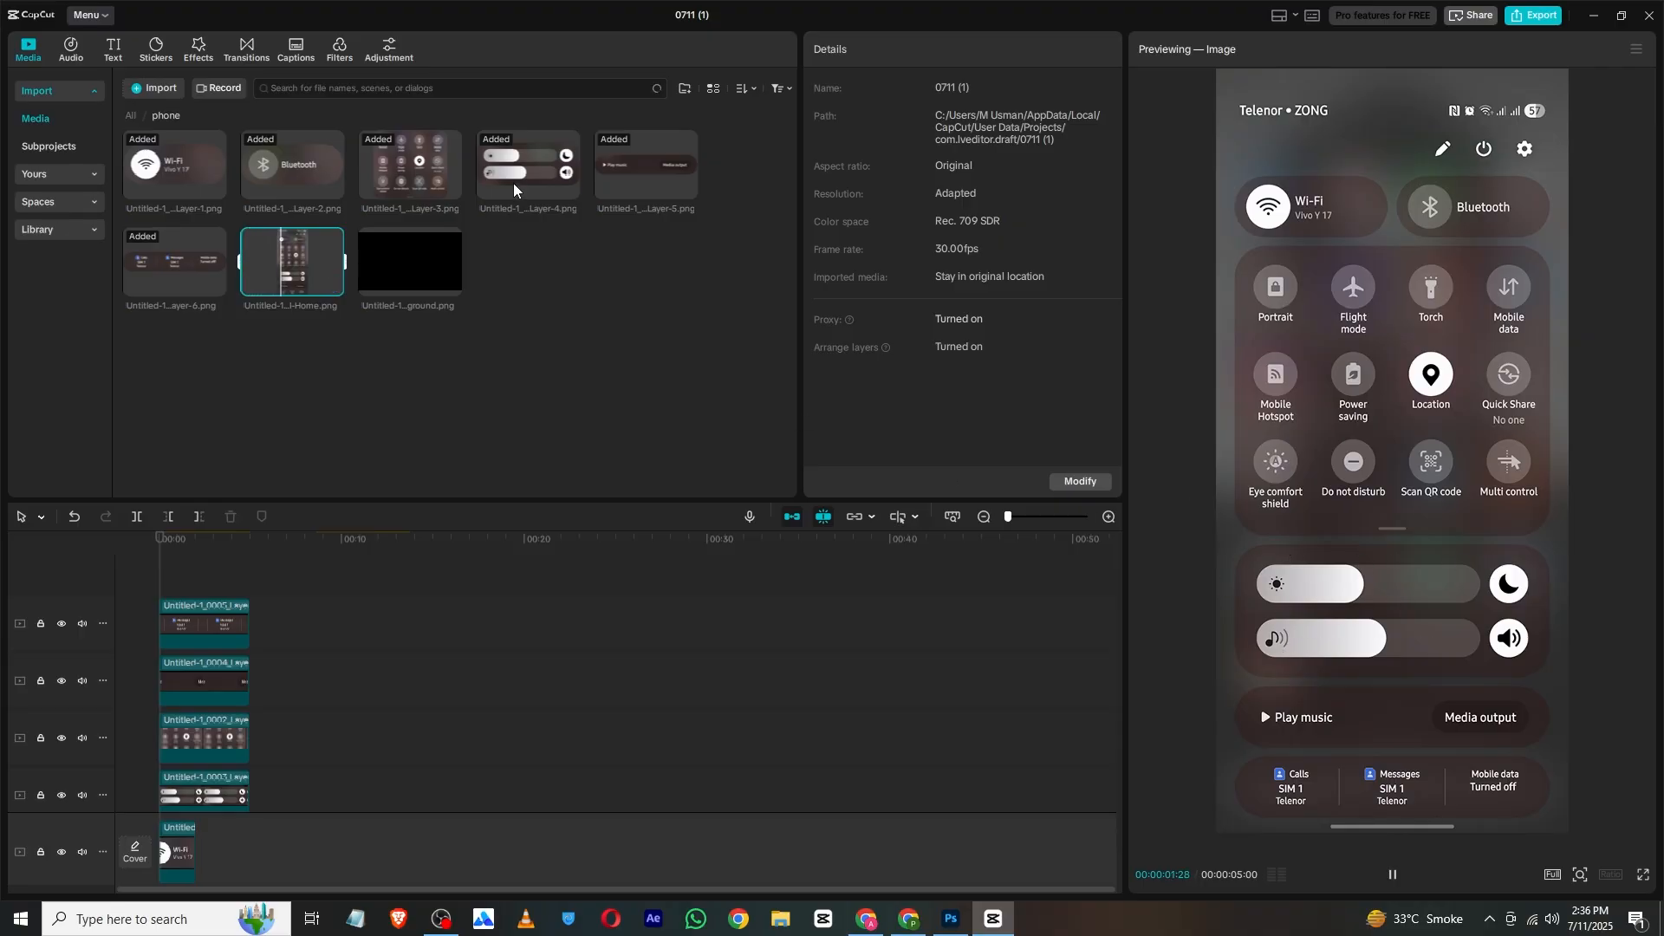
pyautogui.scroll(-2, 217, 694)
pyautogui.click(218, 694)
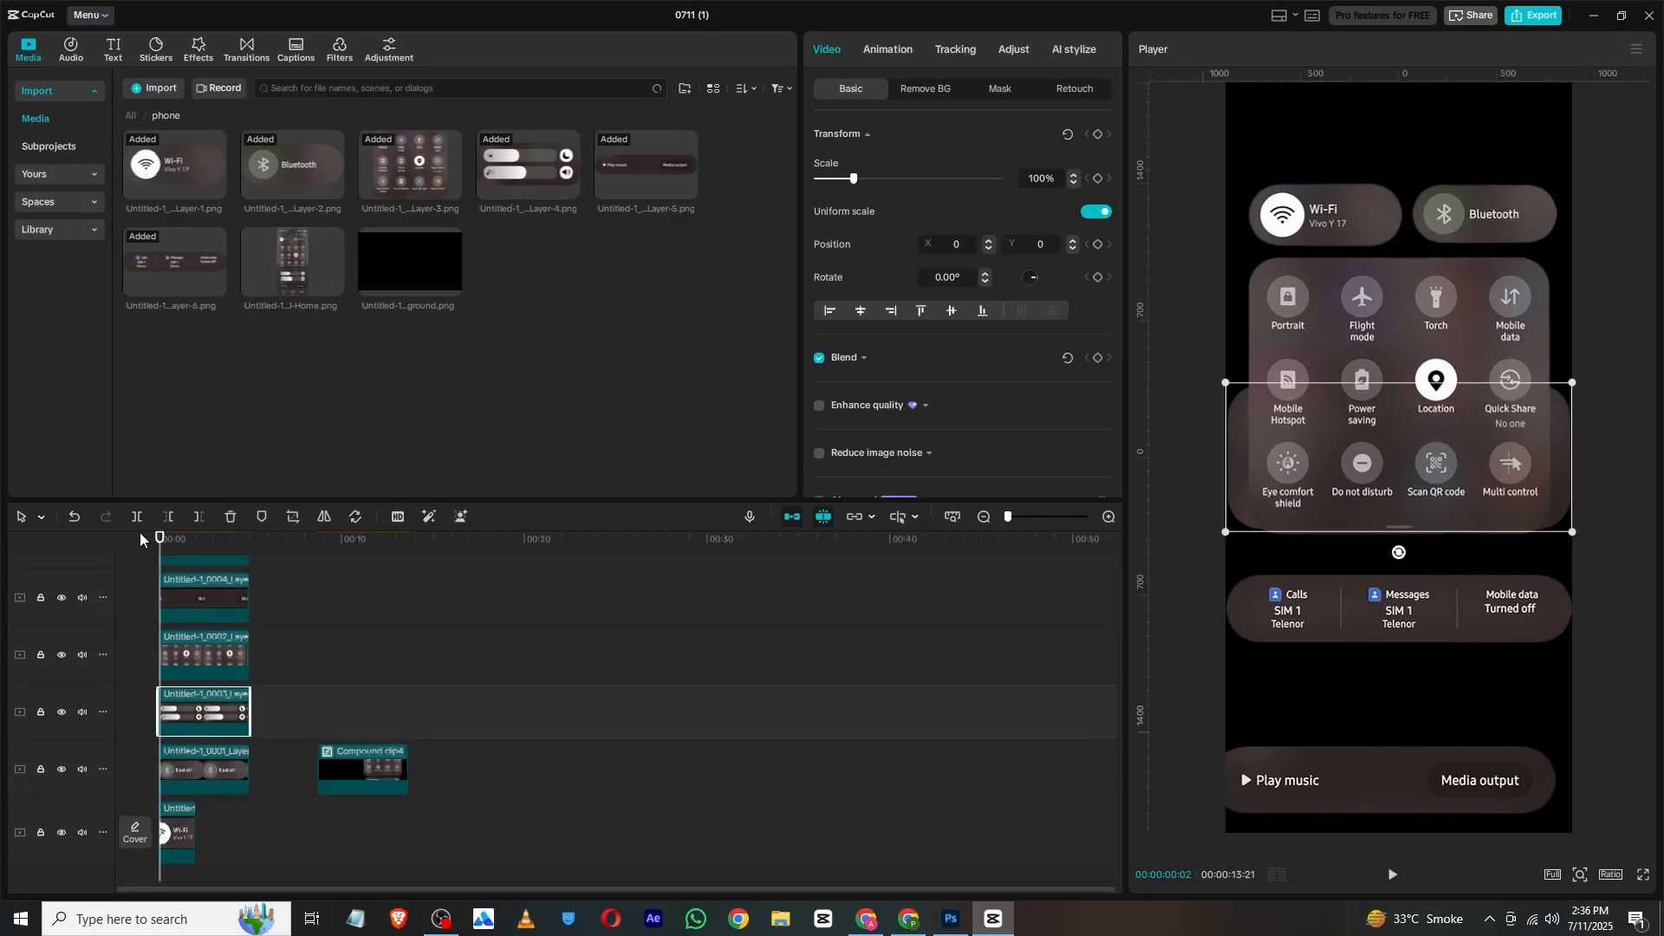
pyautogui.moveTo(159, 546); pyautogui.dragTo(188, 548)
pyautogui.moveTo(1414, 447); pyautogui.dragTo(1413, 574)
pyautogui.moveTo(1571, 512); pyautogui.dragTo(1543, 523)
pyautogui.moveTo(1445, 562); pyautogui.dragTo(1449, 574)
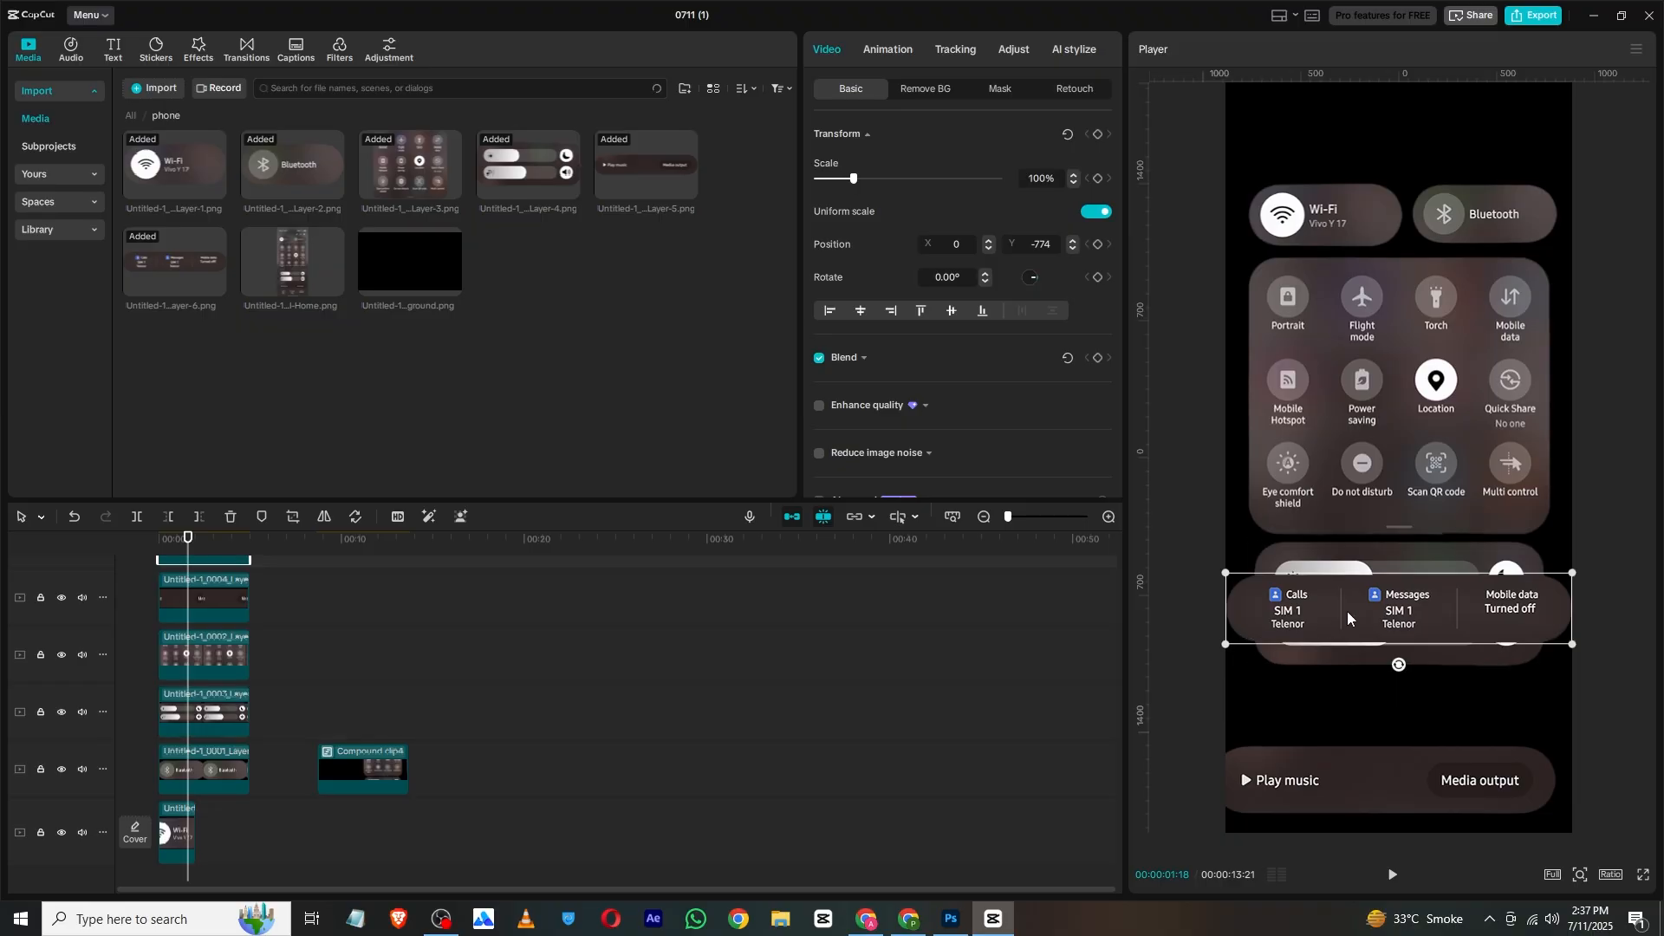
# Step: Center the Play music card, scale it to 88% and place it below the sliders card
pyautogui.moveTo(1361, 764); pyautogui.dragTo(1369, 708)
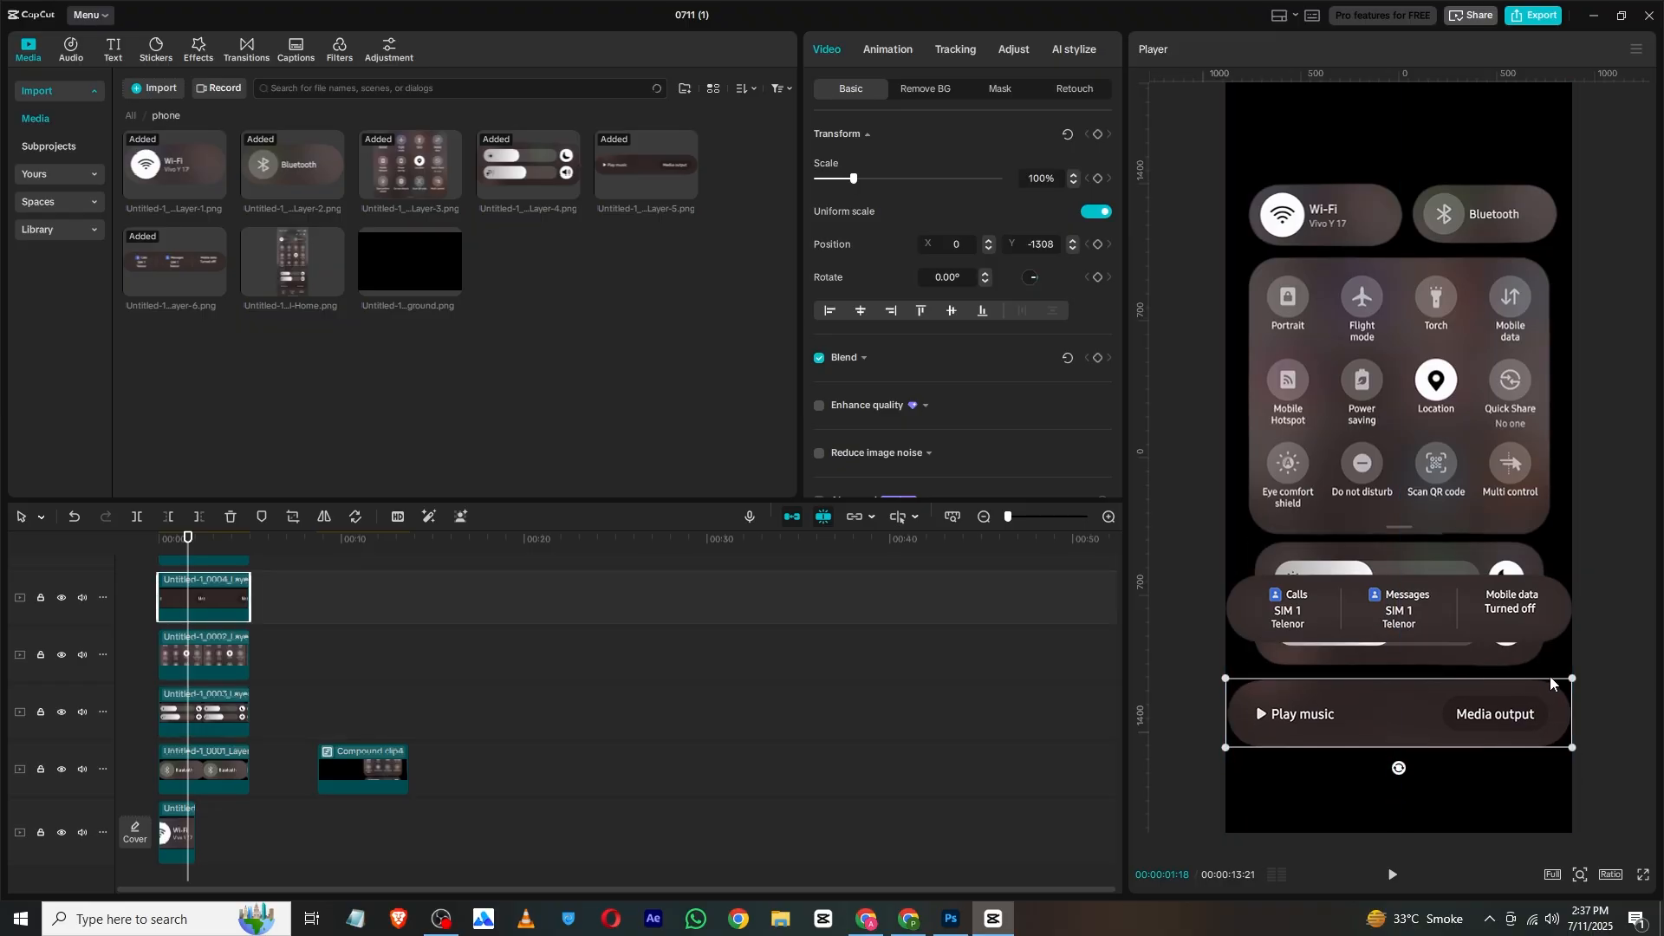
pyautogui.moveTo(1572, 679); pyautogui.dragTo(1550, 670)
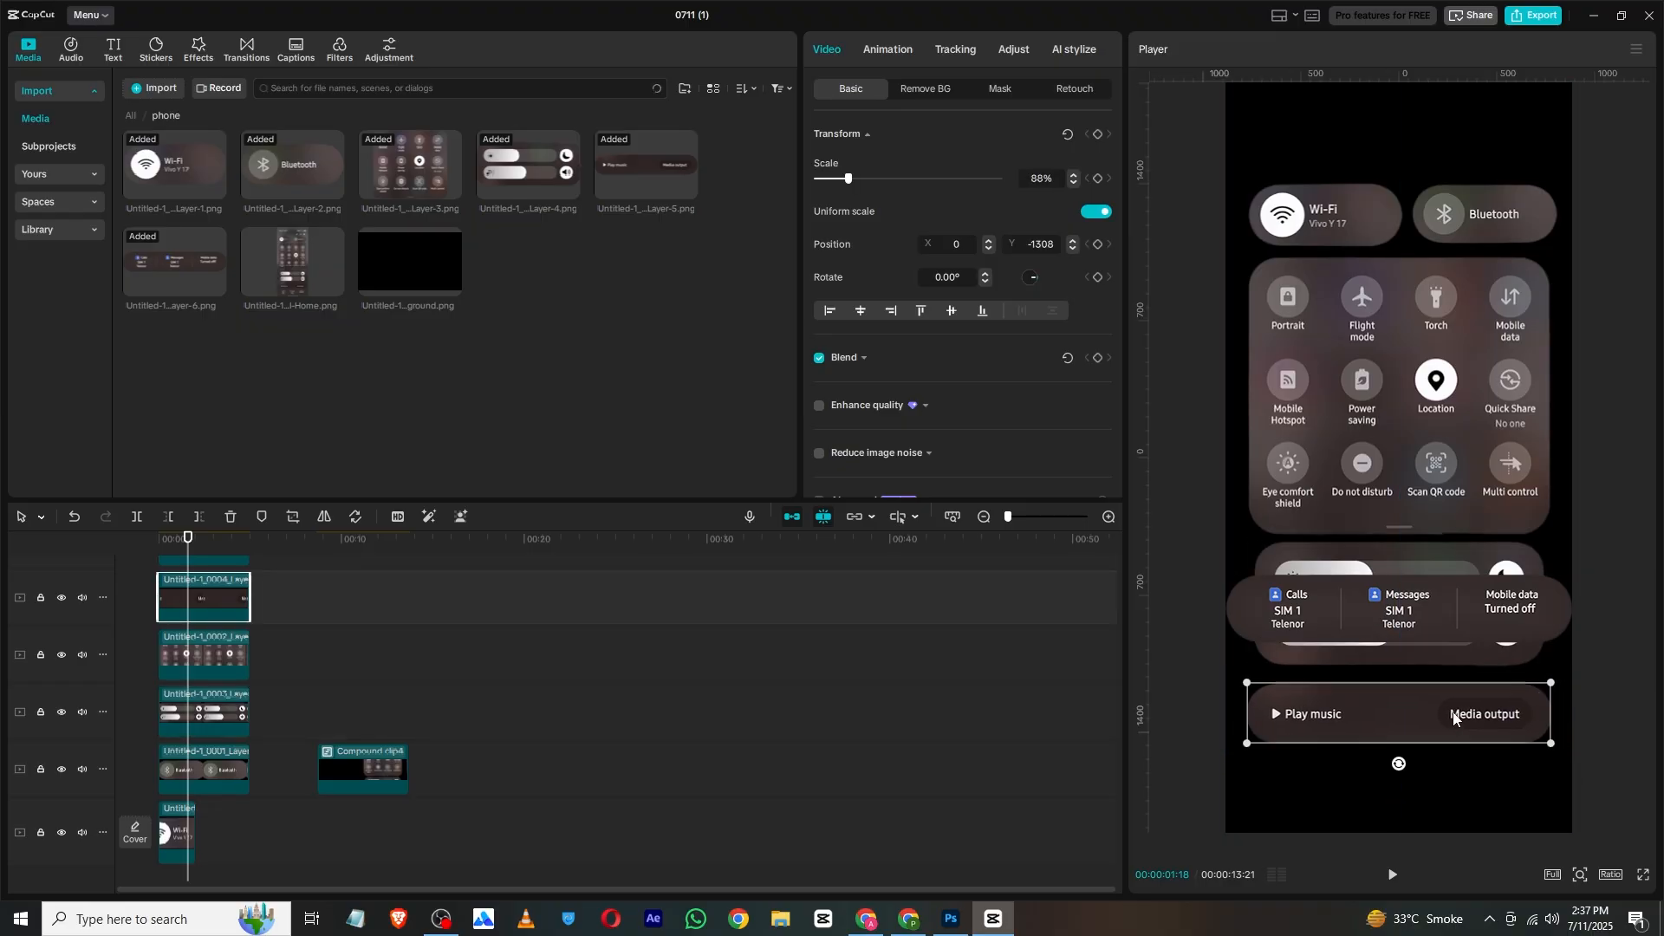
pyautogui.click(1454, 709)
# Step: Scale the SIM card strip to 88% and place it below the Play music card at about X 27, Y -1621
pyautogui.moveTo(1445, 648); pyautogui.dragTo(1438, 771)
pyautogui.moveTo(1570, 738); pyautogui.dragTo(1542, 750)
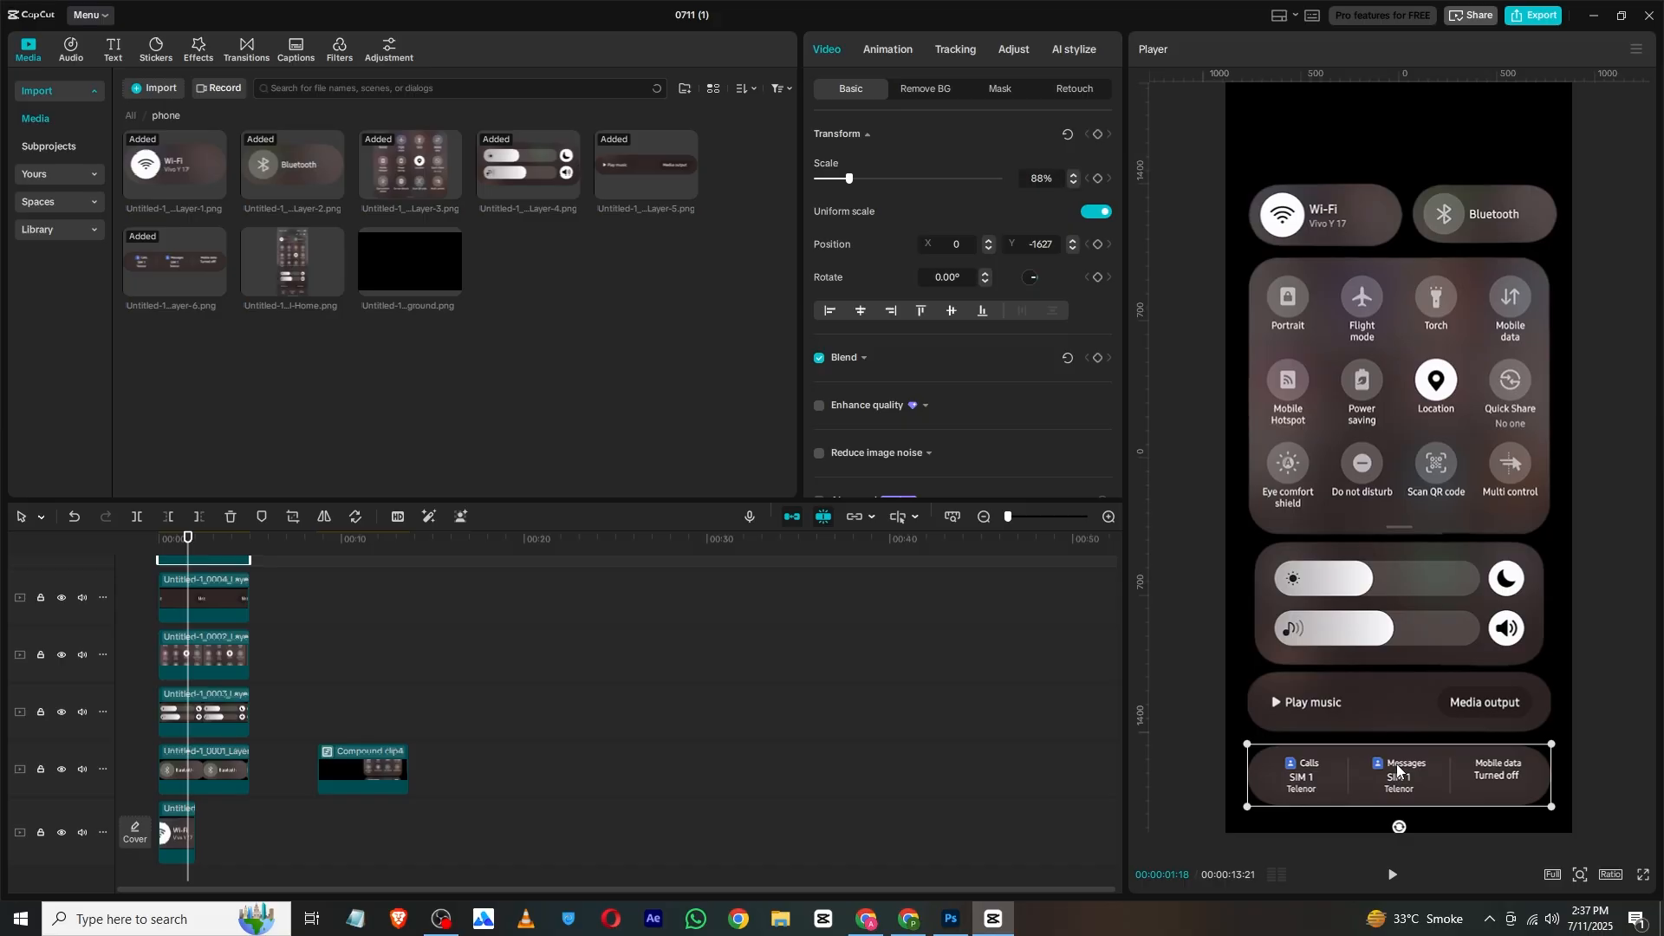
pyautogui.moveTo(1396, 766); pyautogui.dragTo(1399, 766)
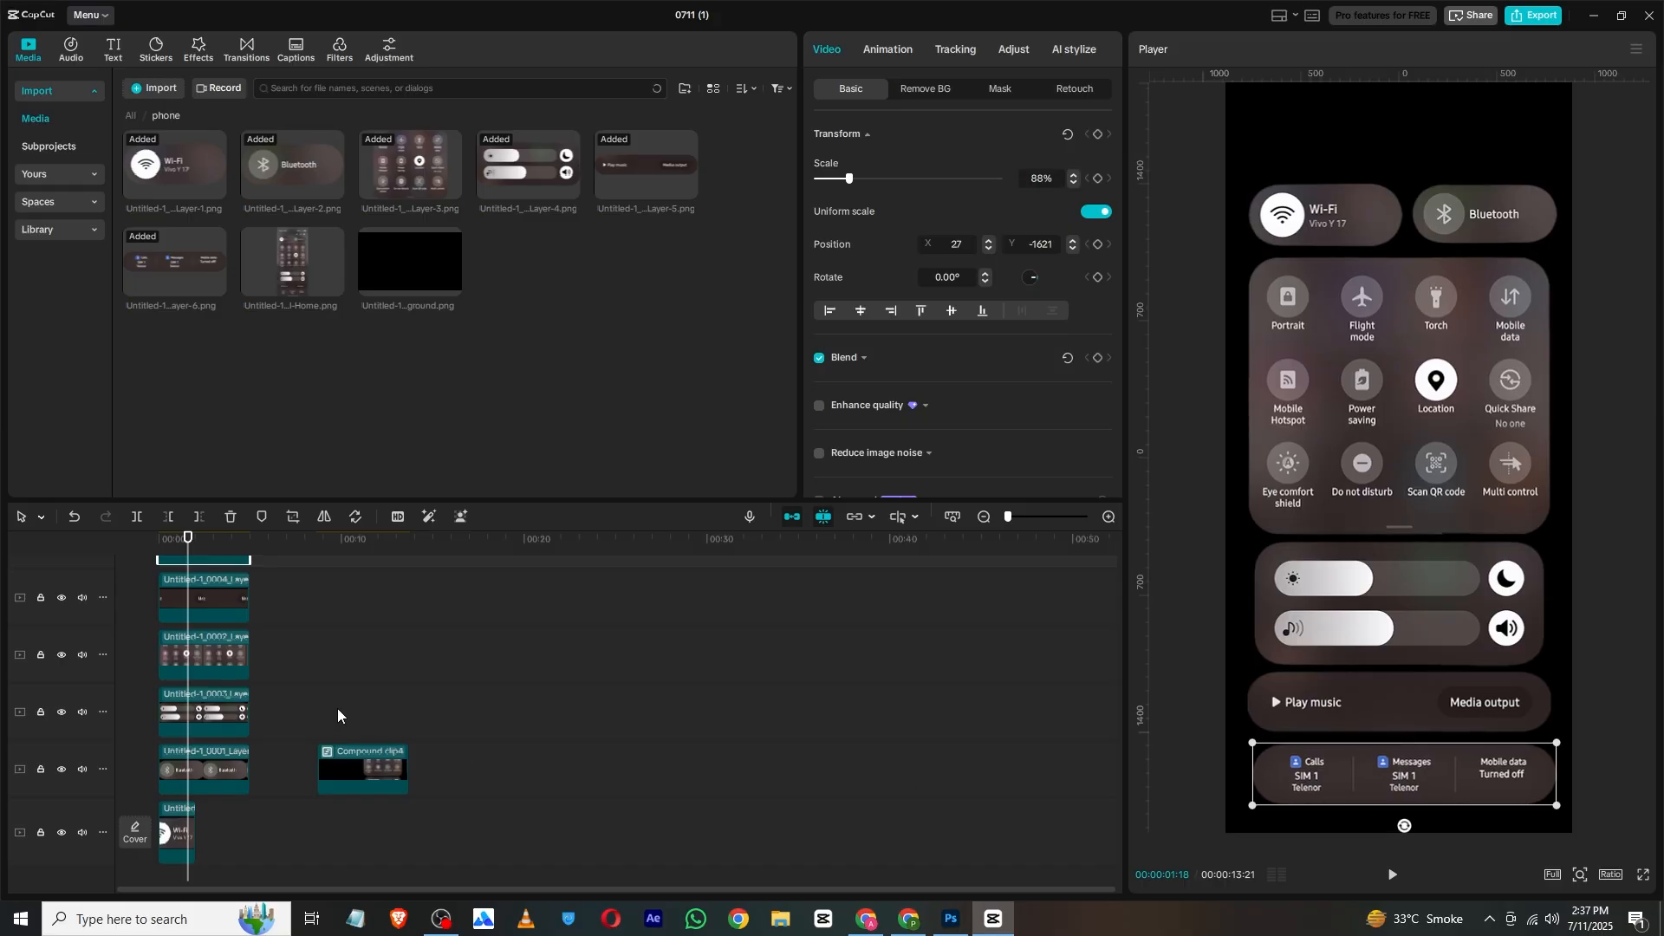
# Step: Extend the Wi-Fi clip to 00:00:05:00 to match the other layers and return the playhead to the start
pyautogui.click(182, 832)
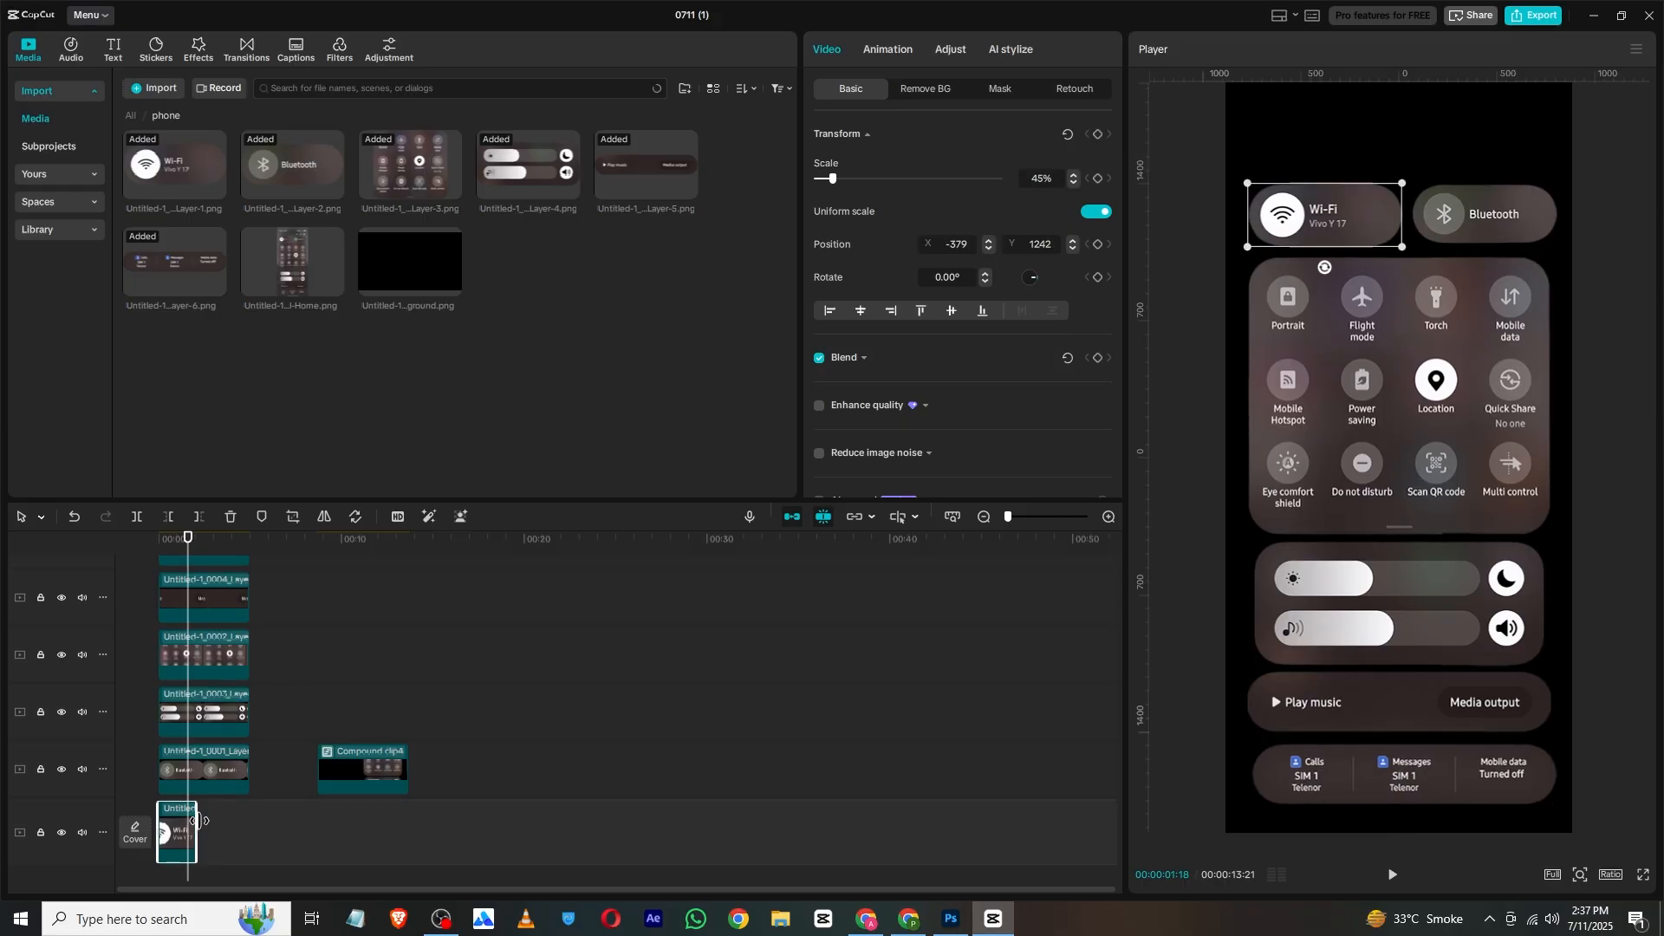
pyautogui.moveTo(194, 830); pyautogui.dragTo(250, 830)
pyautogui.moveTo(178, 541); pyautogui.dragTo(90, 540)
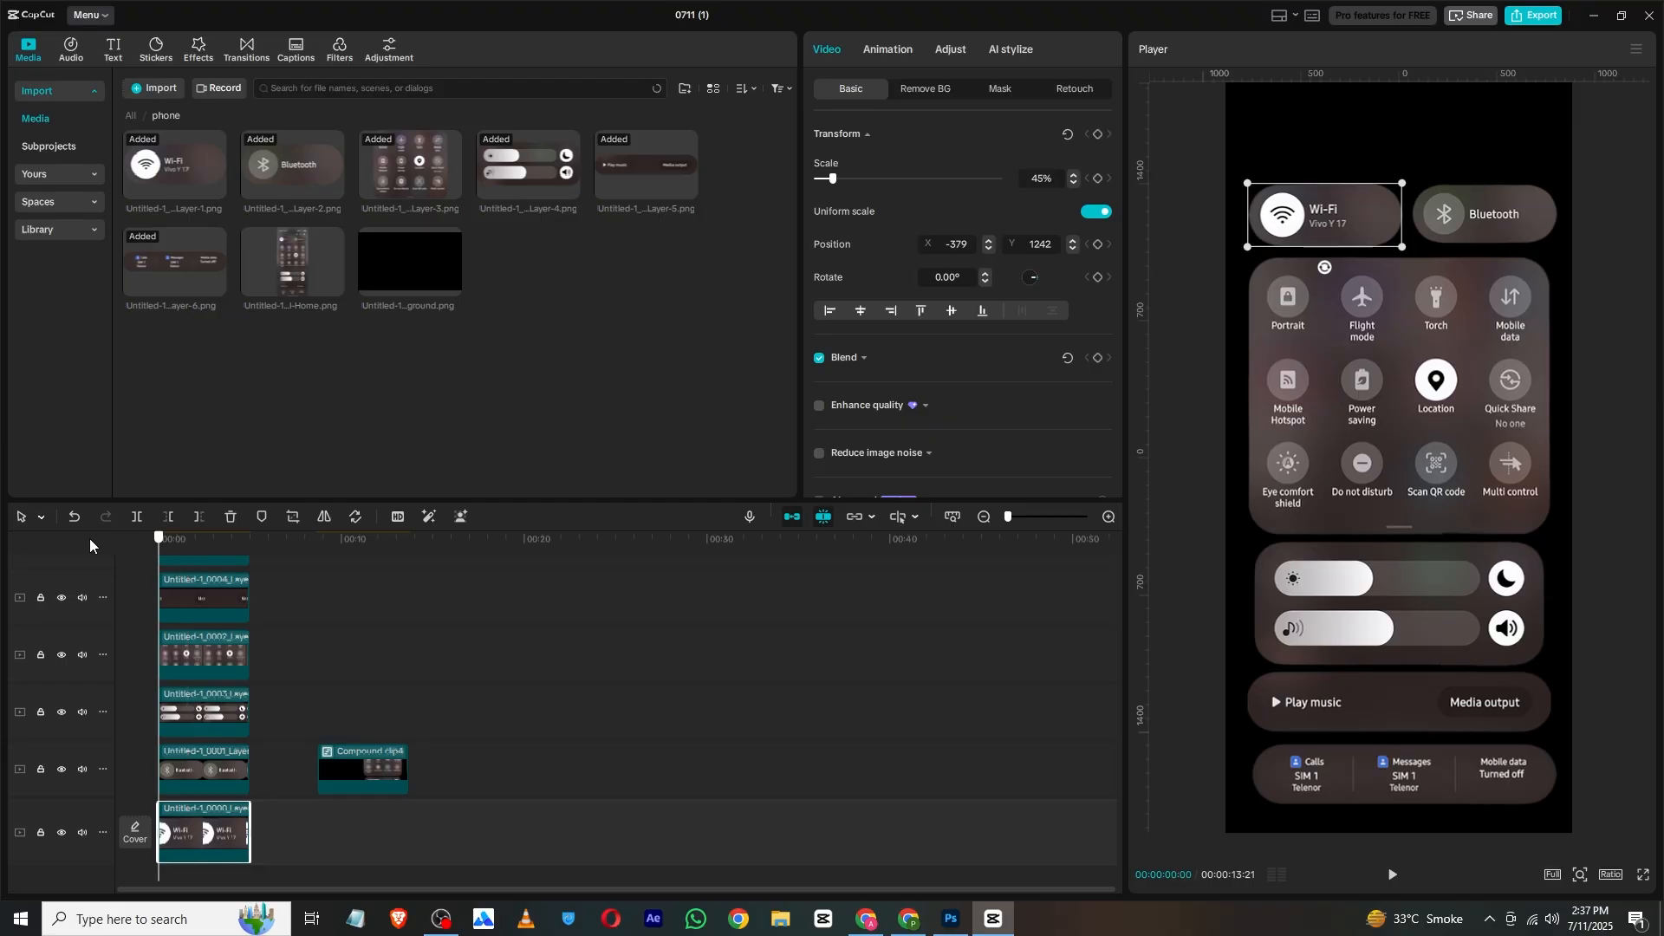
# Step: Animate the Wi-Fi card sliding in with a Transform keyframe at about one second and the card off the canvas's left side at 00:00
pyautogui.moveTo(1014, 518); pyautogui.dragTo(1039, 518)
pyautogui.click(1443, 226)
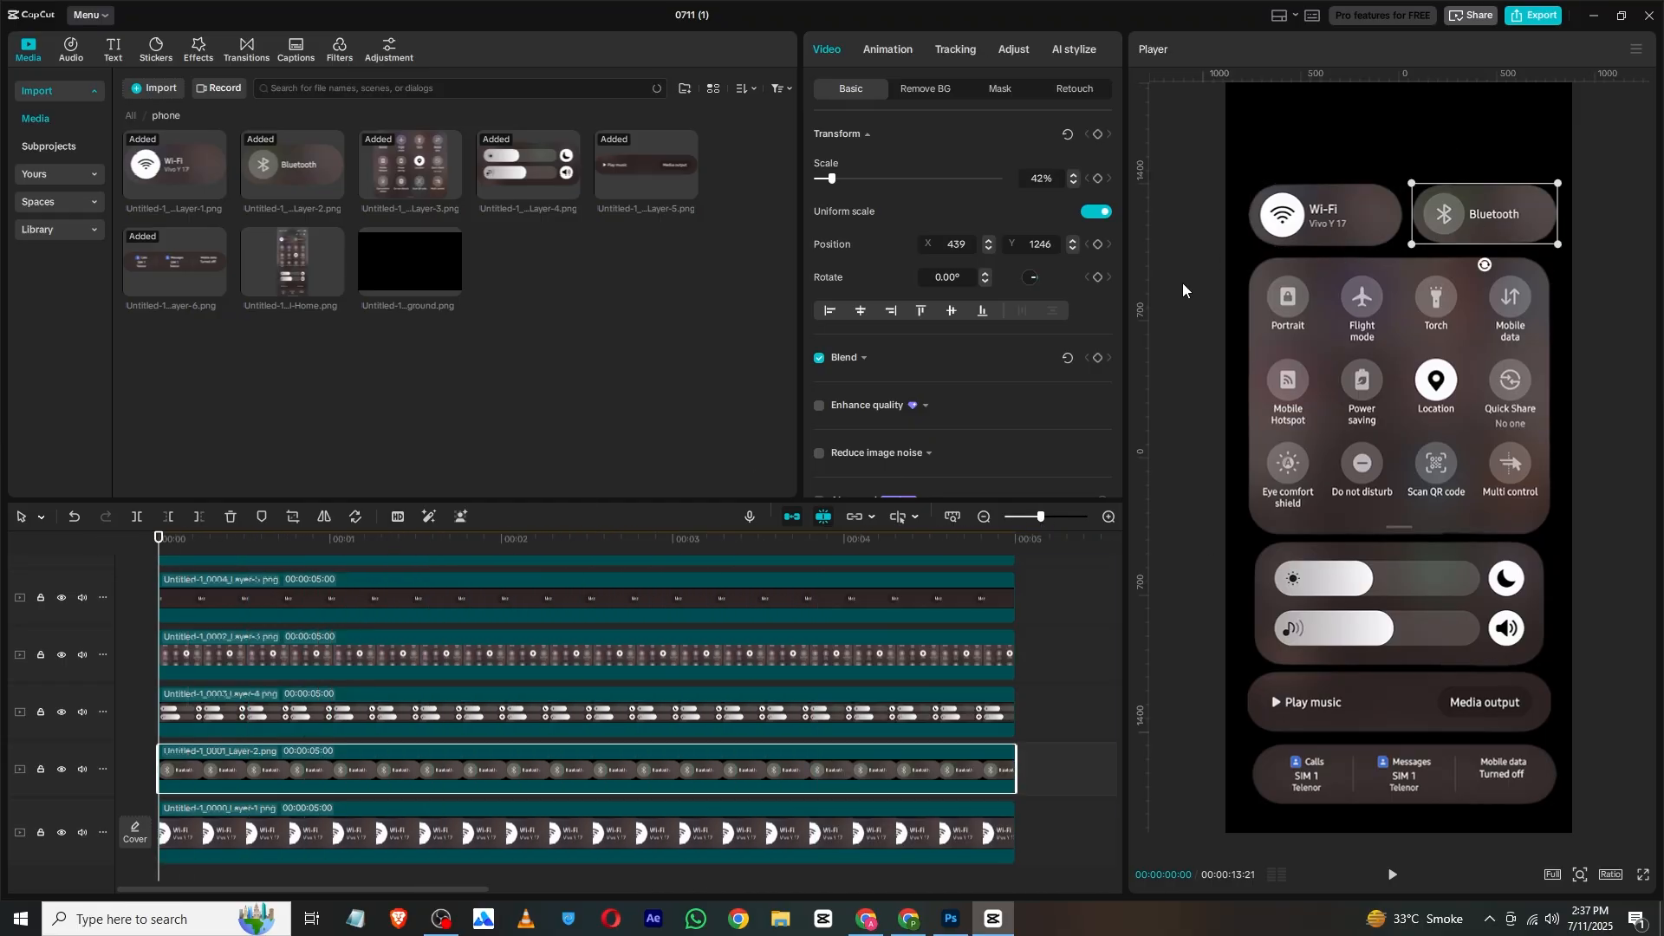
pyautogui.click(1324, 215)
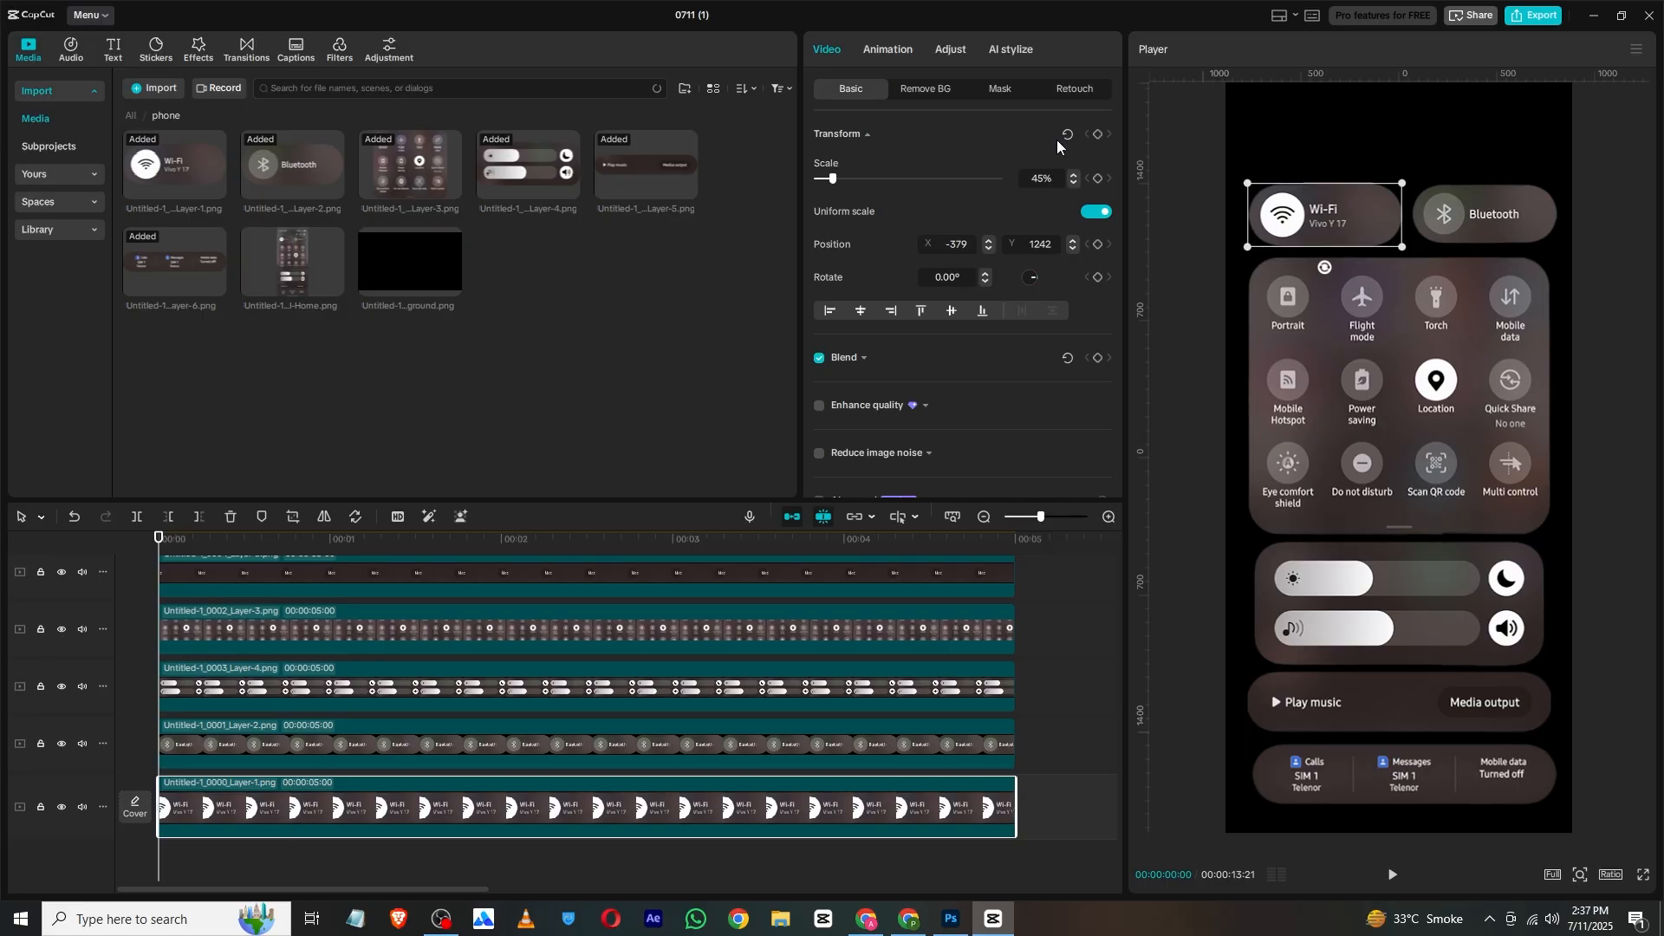
pyautogui.click(1097, 134)
pyautogui.moveTo(165, 808); pyautogui.dragTo(327, 804)
pyautogui.moveTo(1372, 222); pyautogui.dragTo(1194, 220)
# Step: Animate the Bluetooth card sliding in with a Transform keyframe at 00:00:00:29 and the card off the canvas's right side at 00:00, about X 1260, Y 1266
pyautogui.click(269, 731)
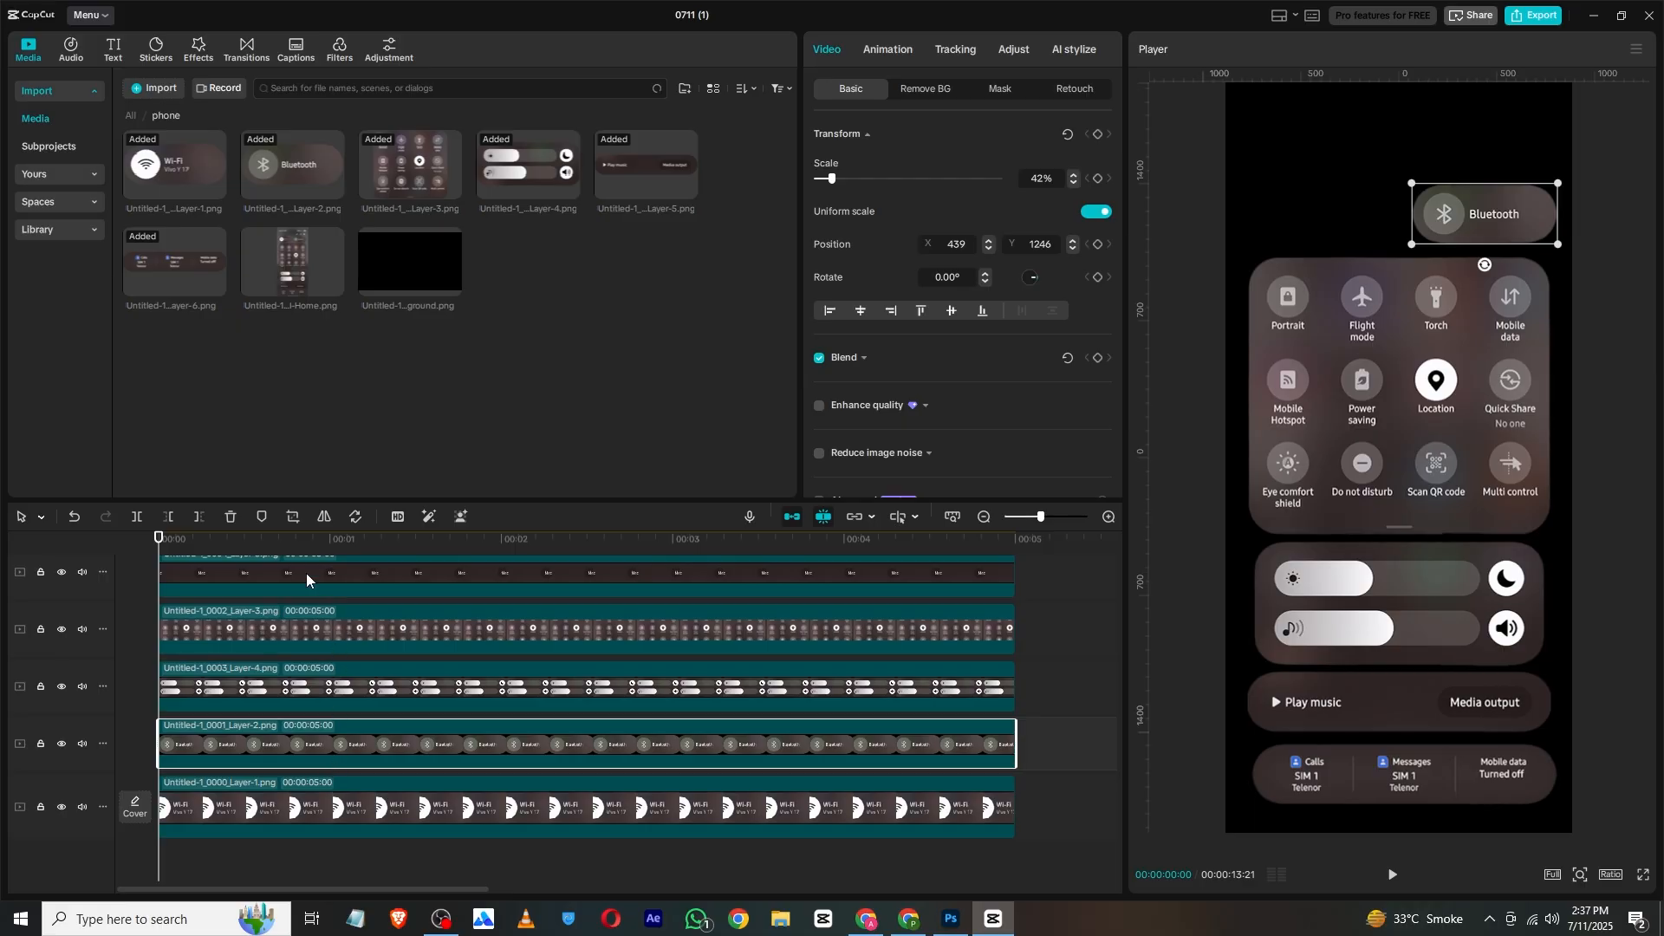
pyautogui.click(316, 544)
pyautogui.click(336, 804)
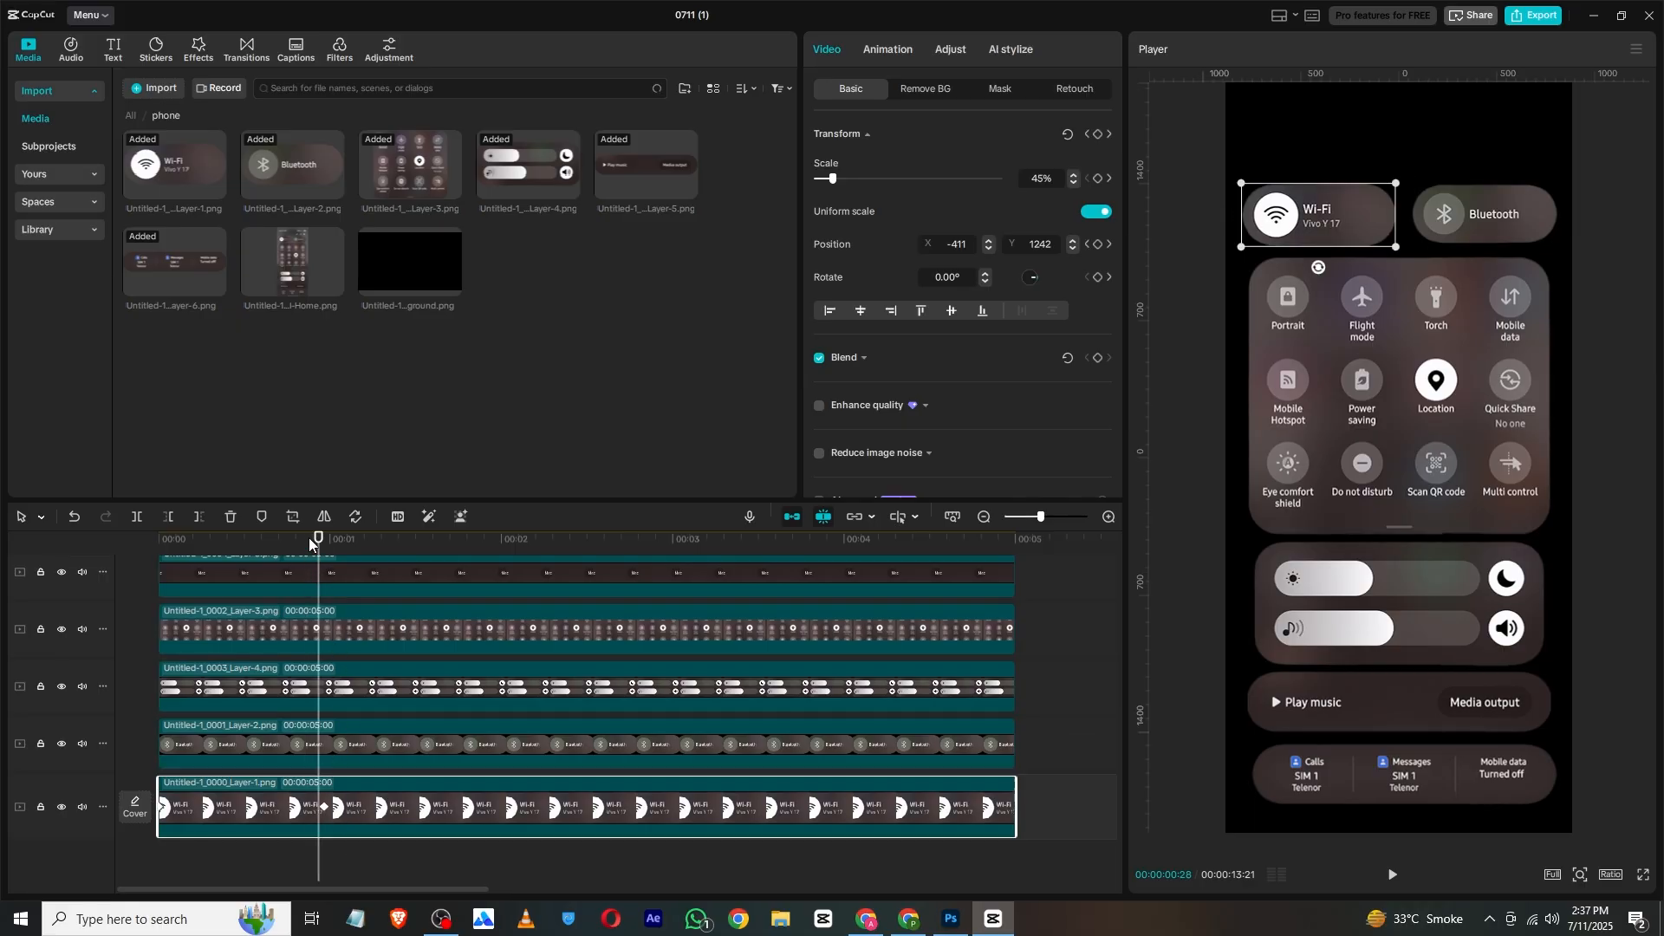
pyautogui.moveTo(317, 551); pyautogui.dragTo(325, 547)
pyautogui.click(356, 750)
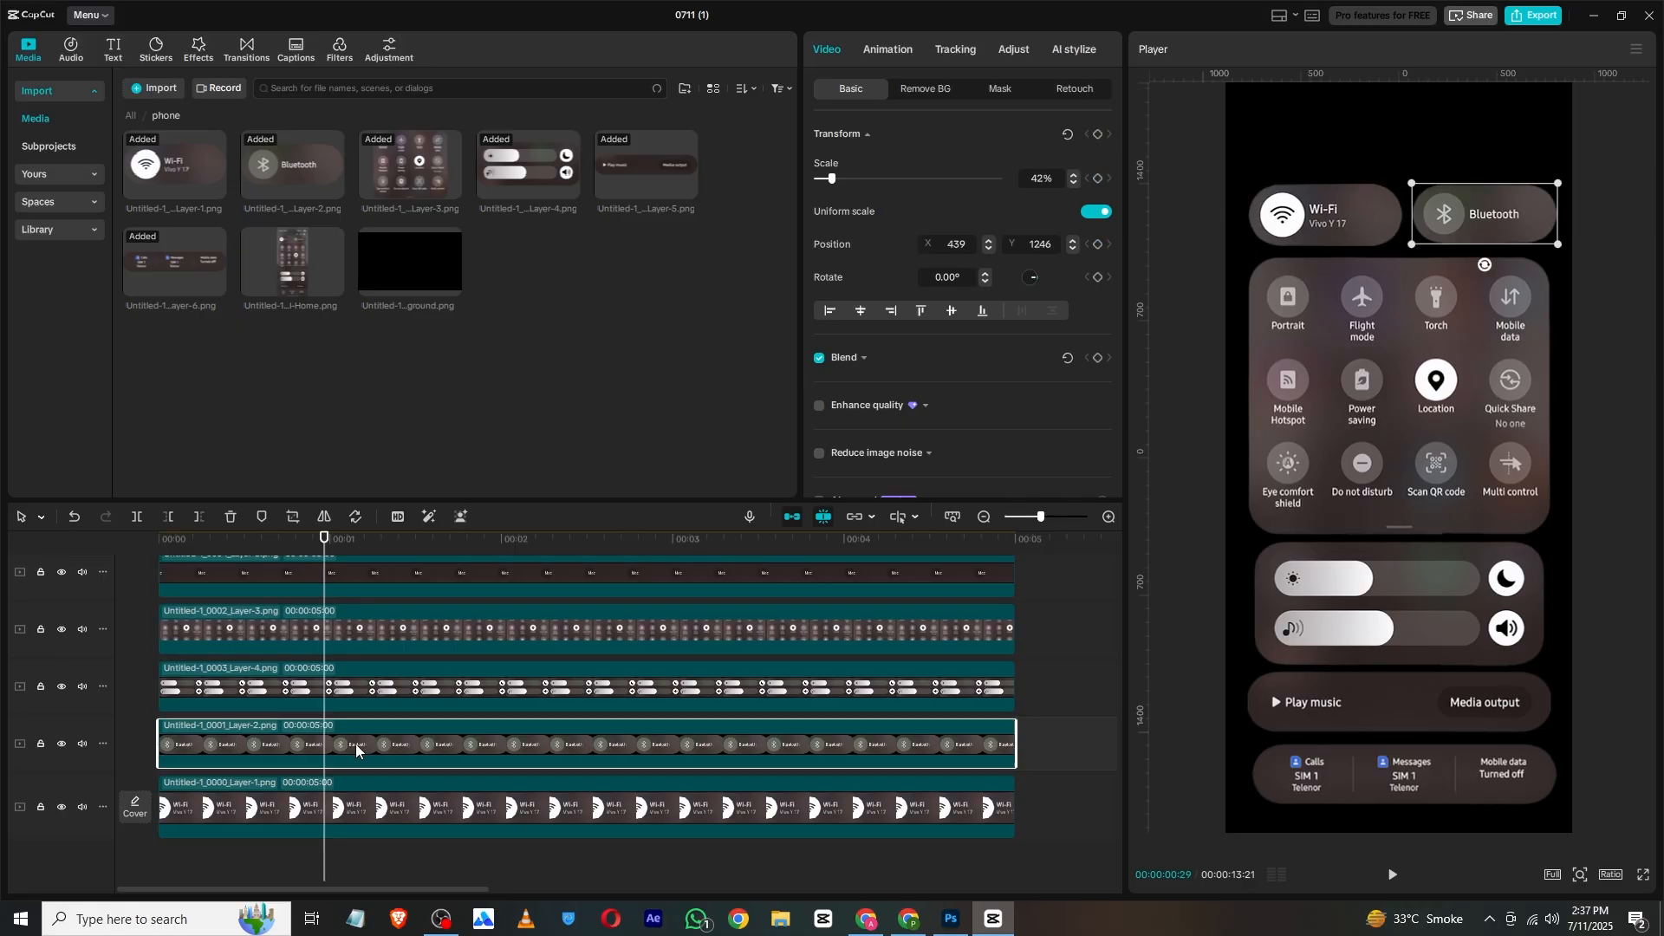
pyautogui.click(1097, 135)
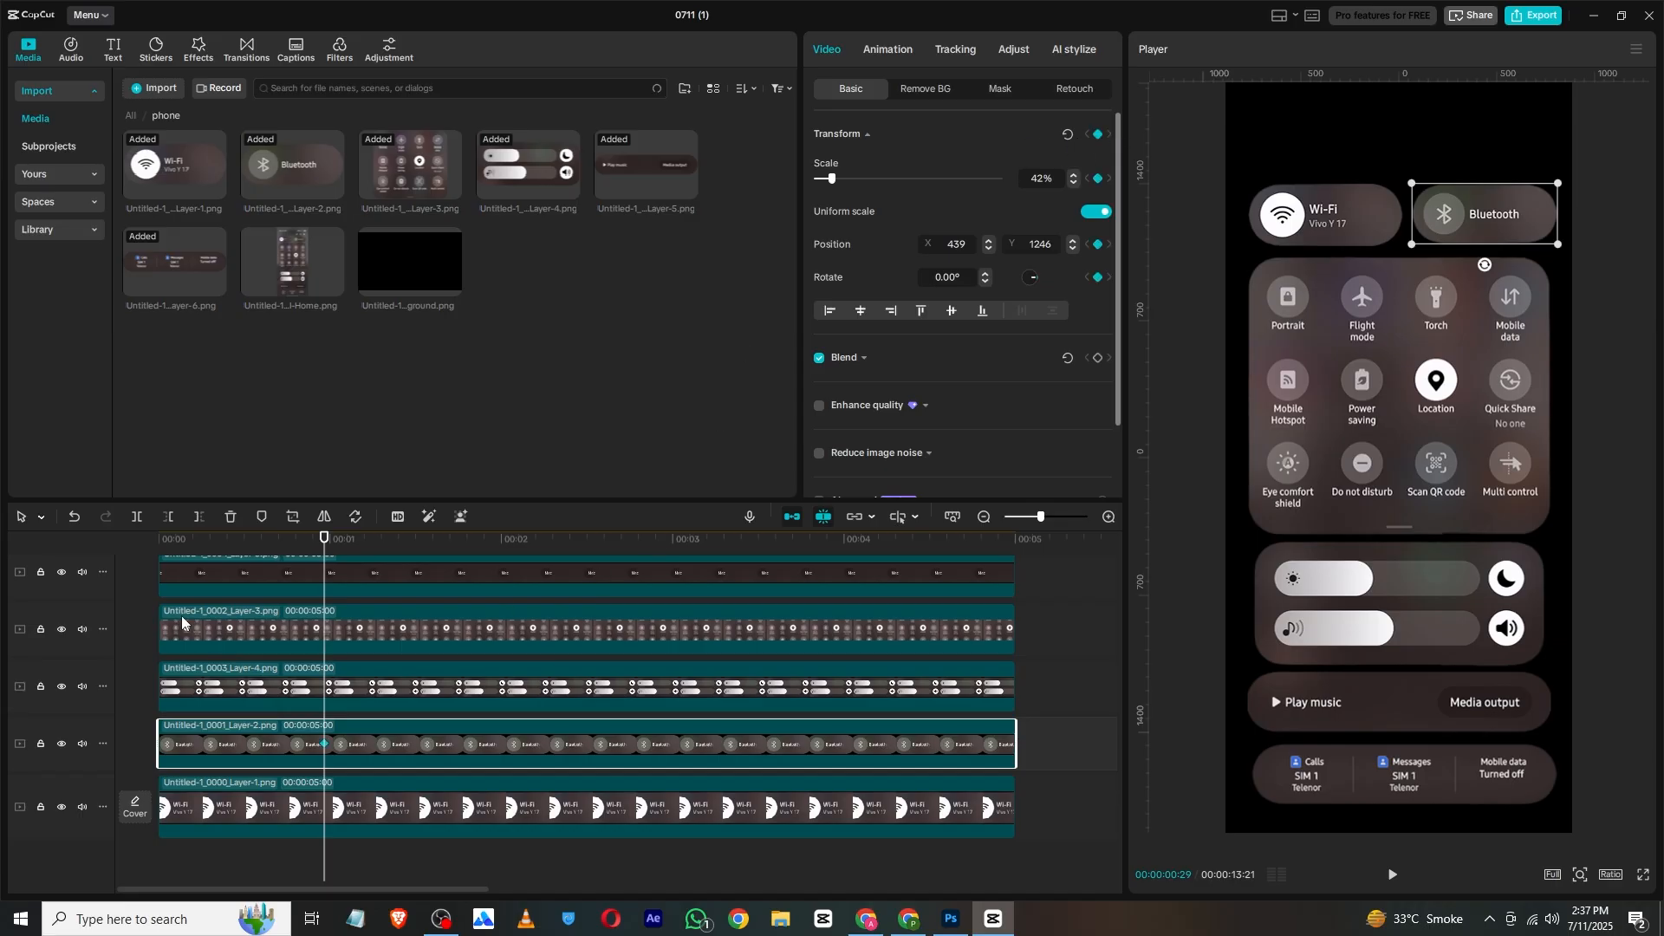
pyautogui.click(144, 555)
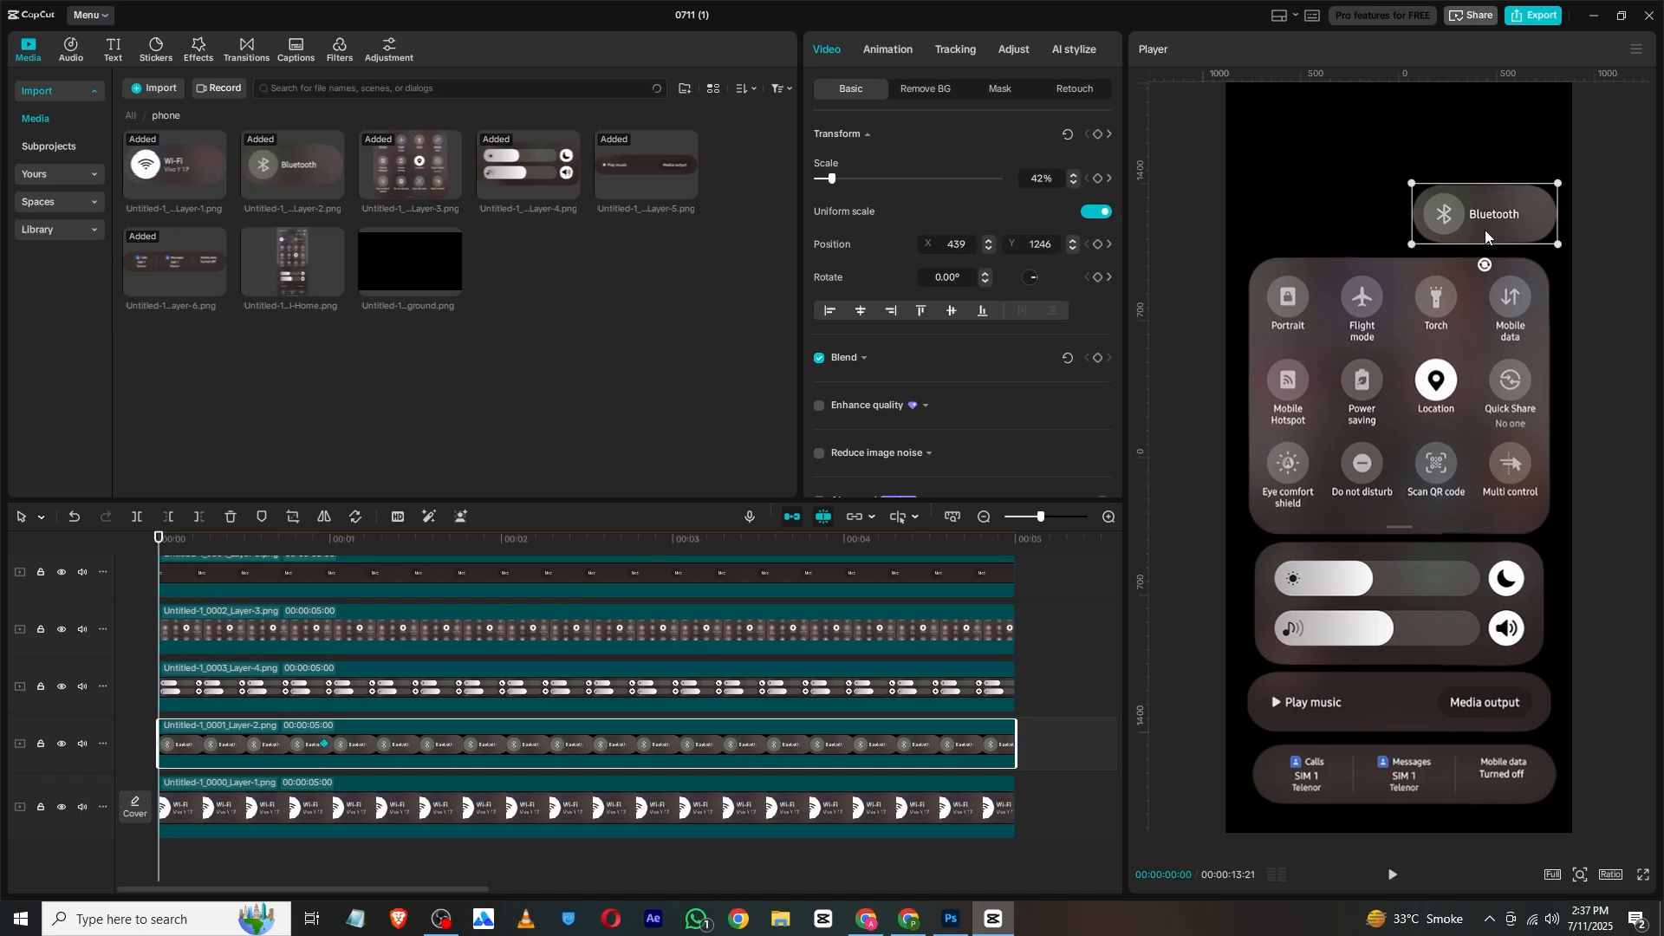
pyautogui.moveTo(1484, 231); pyautogui.dragTo(1648, 234)
# Step: Add a Transform keyframe to the toggles grid card at 00:00:00:29, aligned with the Bluetooth card's end keyframe
pyautogui.click(361, 681)
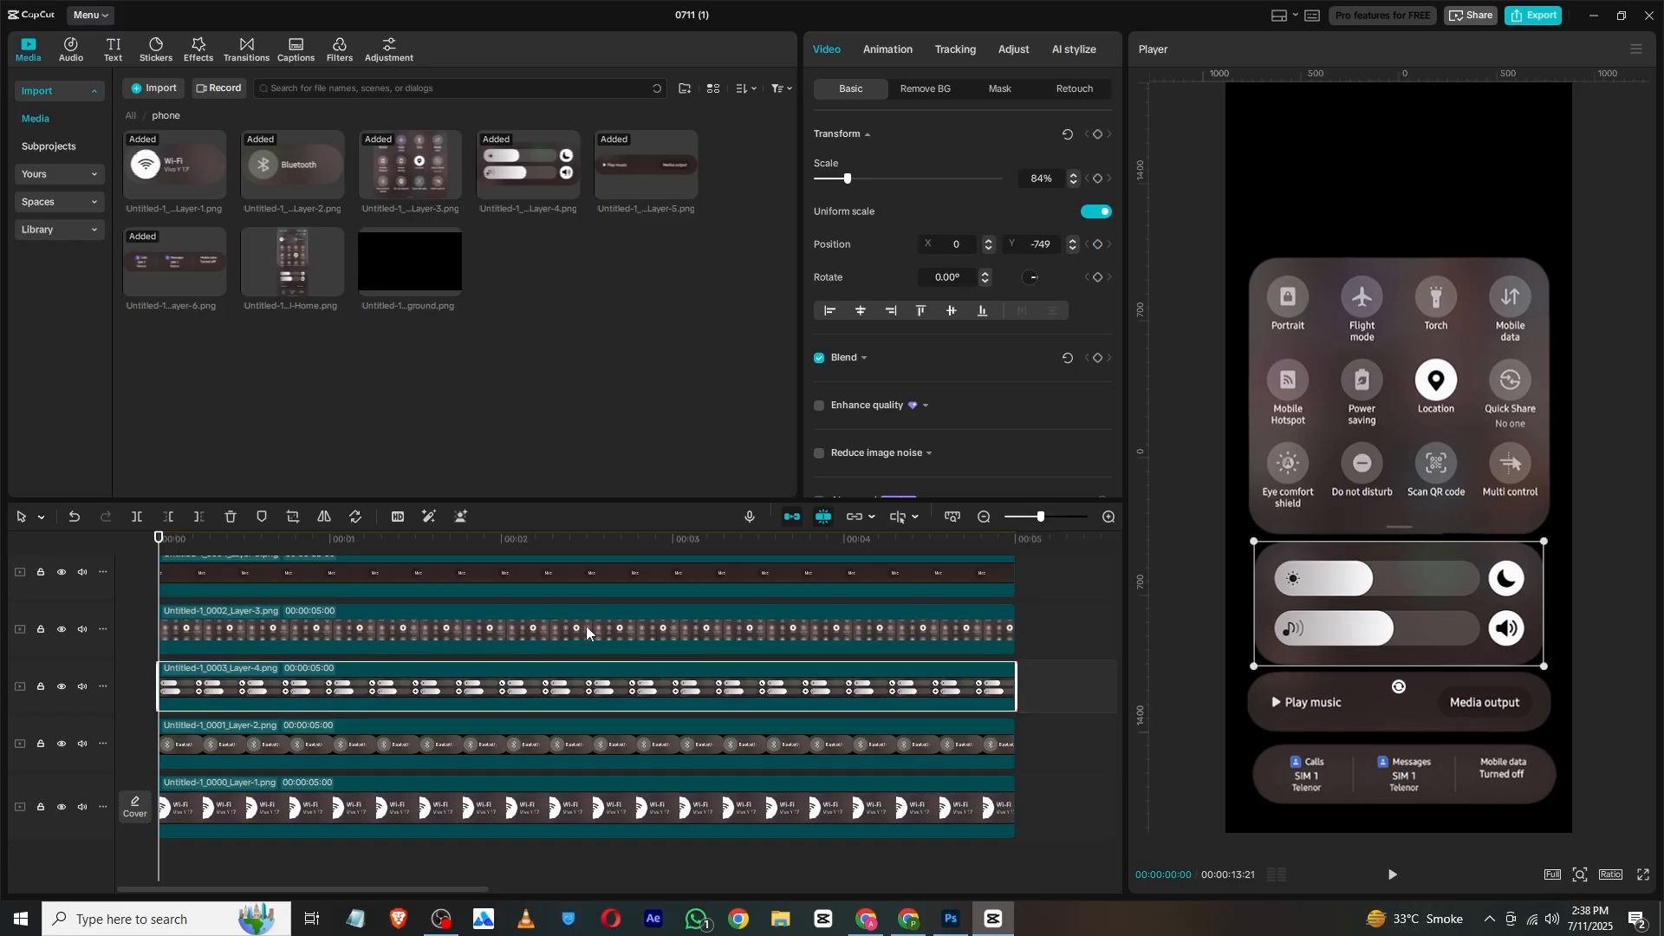
pyautogui.click(318, 644)
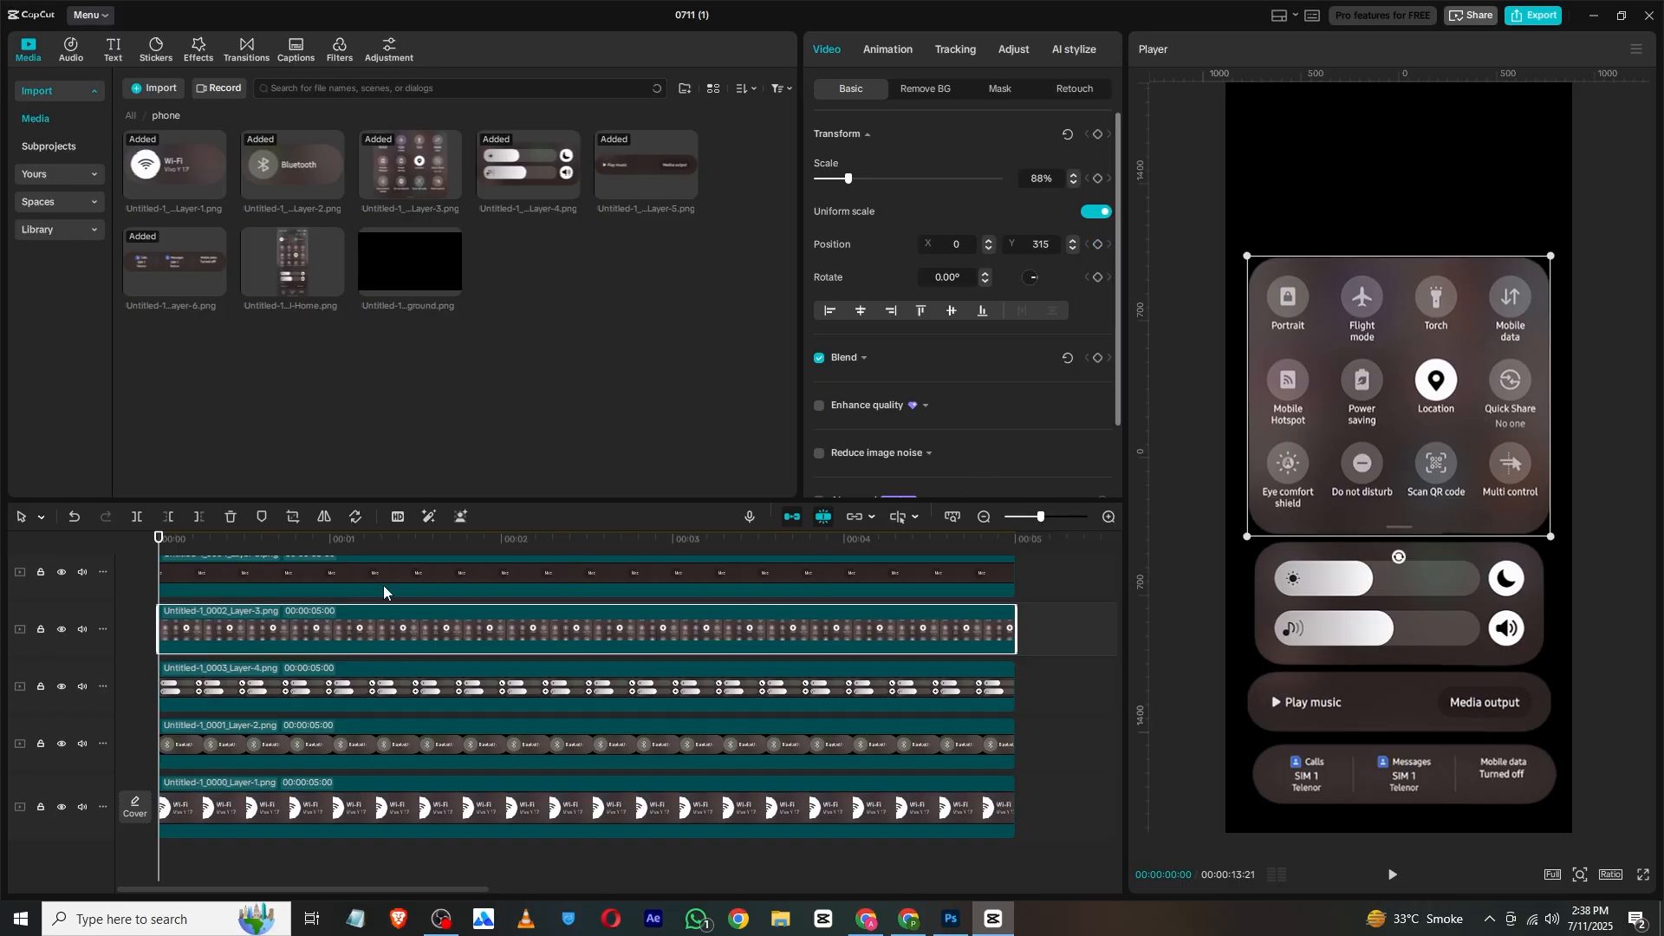
pyautogui.click(318, 700)
pyautogui.click(312, 755)
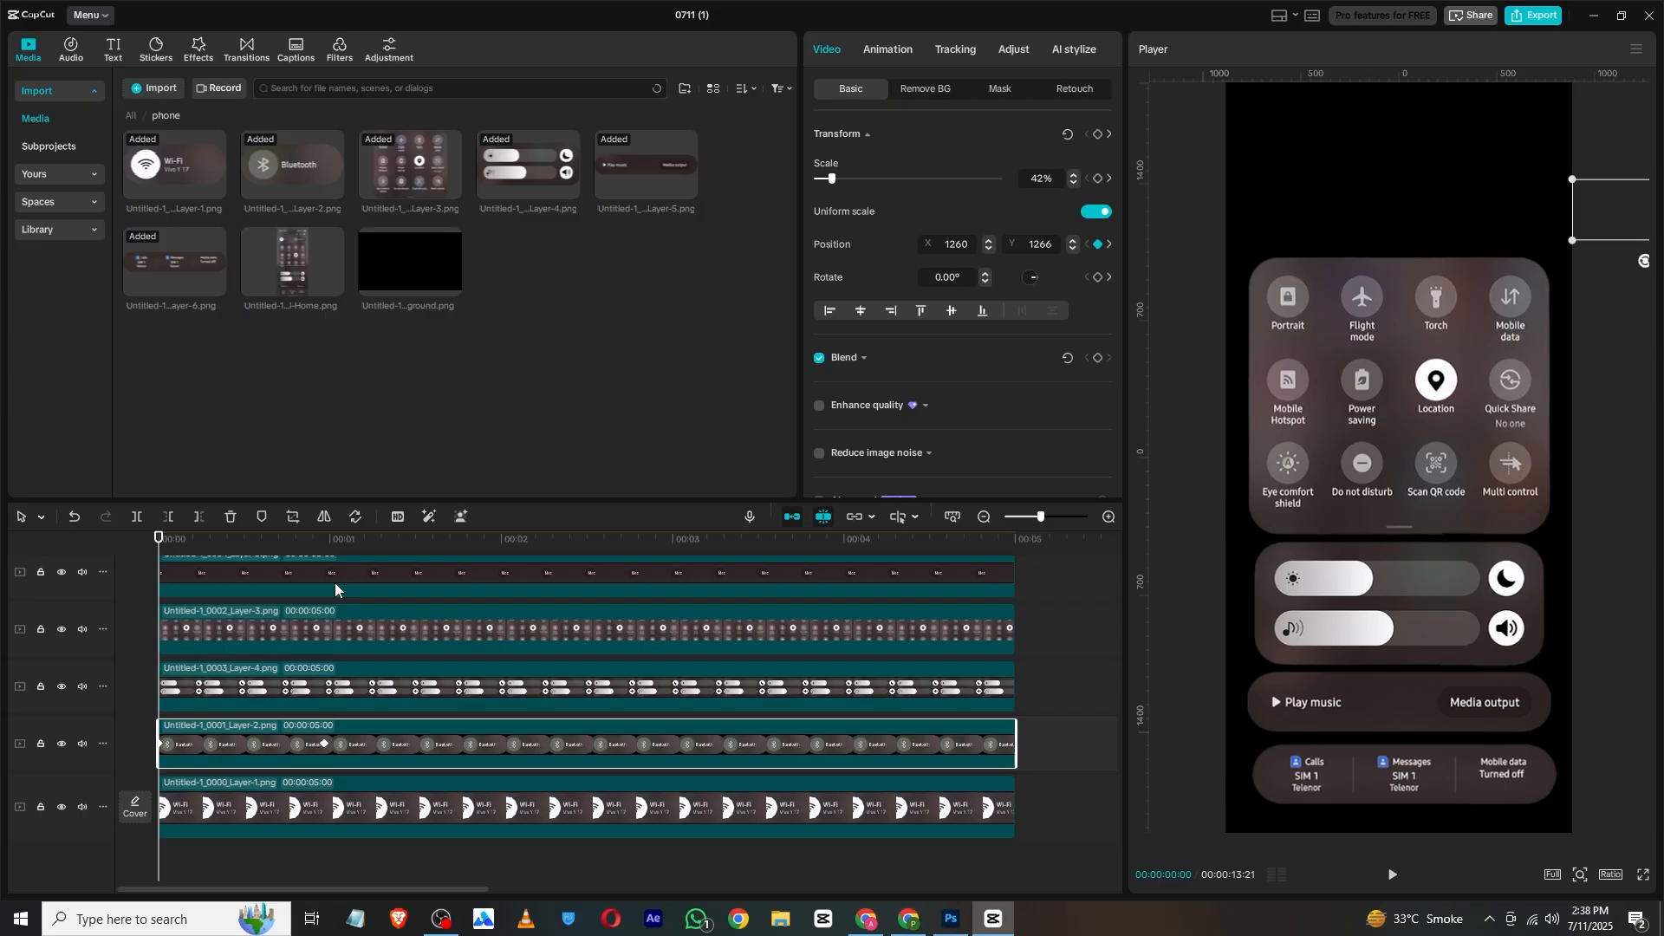
pyautogui.click(321, 548)
pyautogui.click(323, 635)
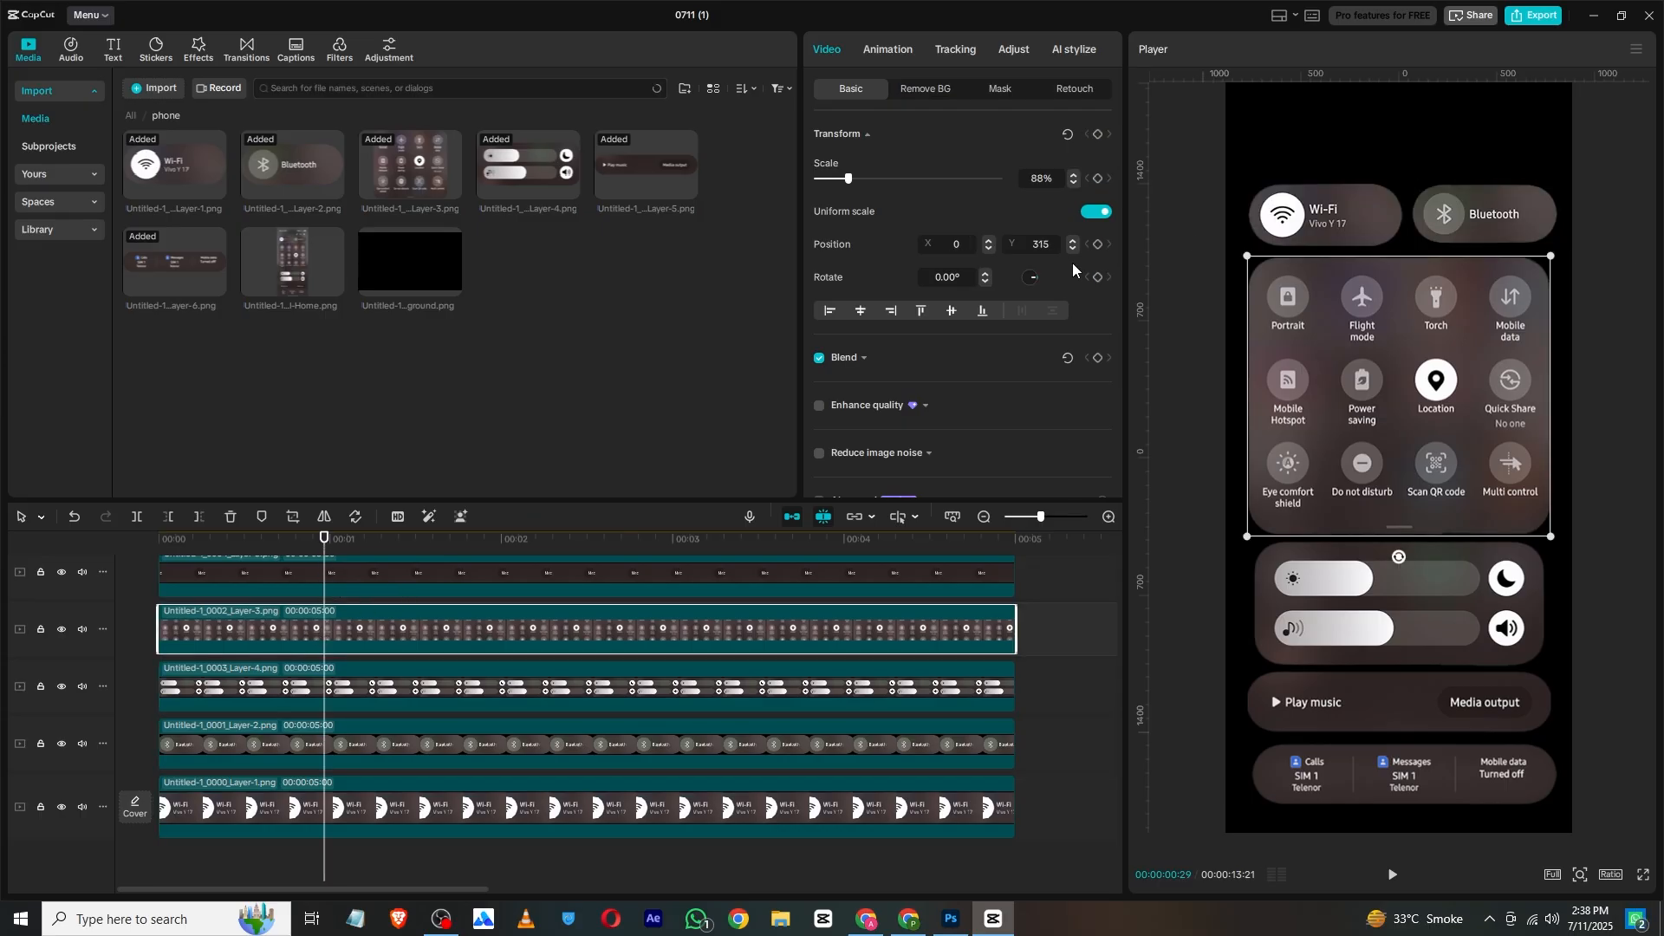
pyautogui.click(1098, 134)
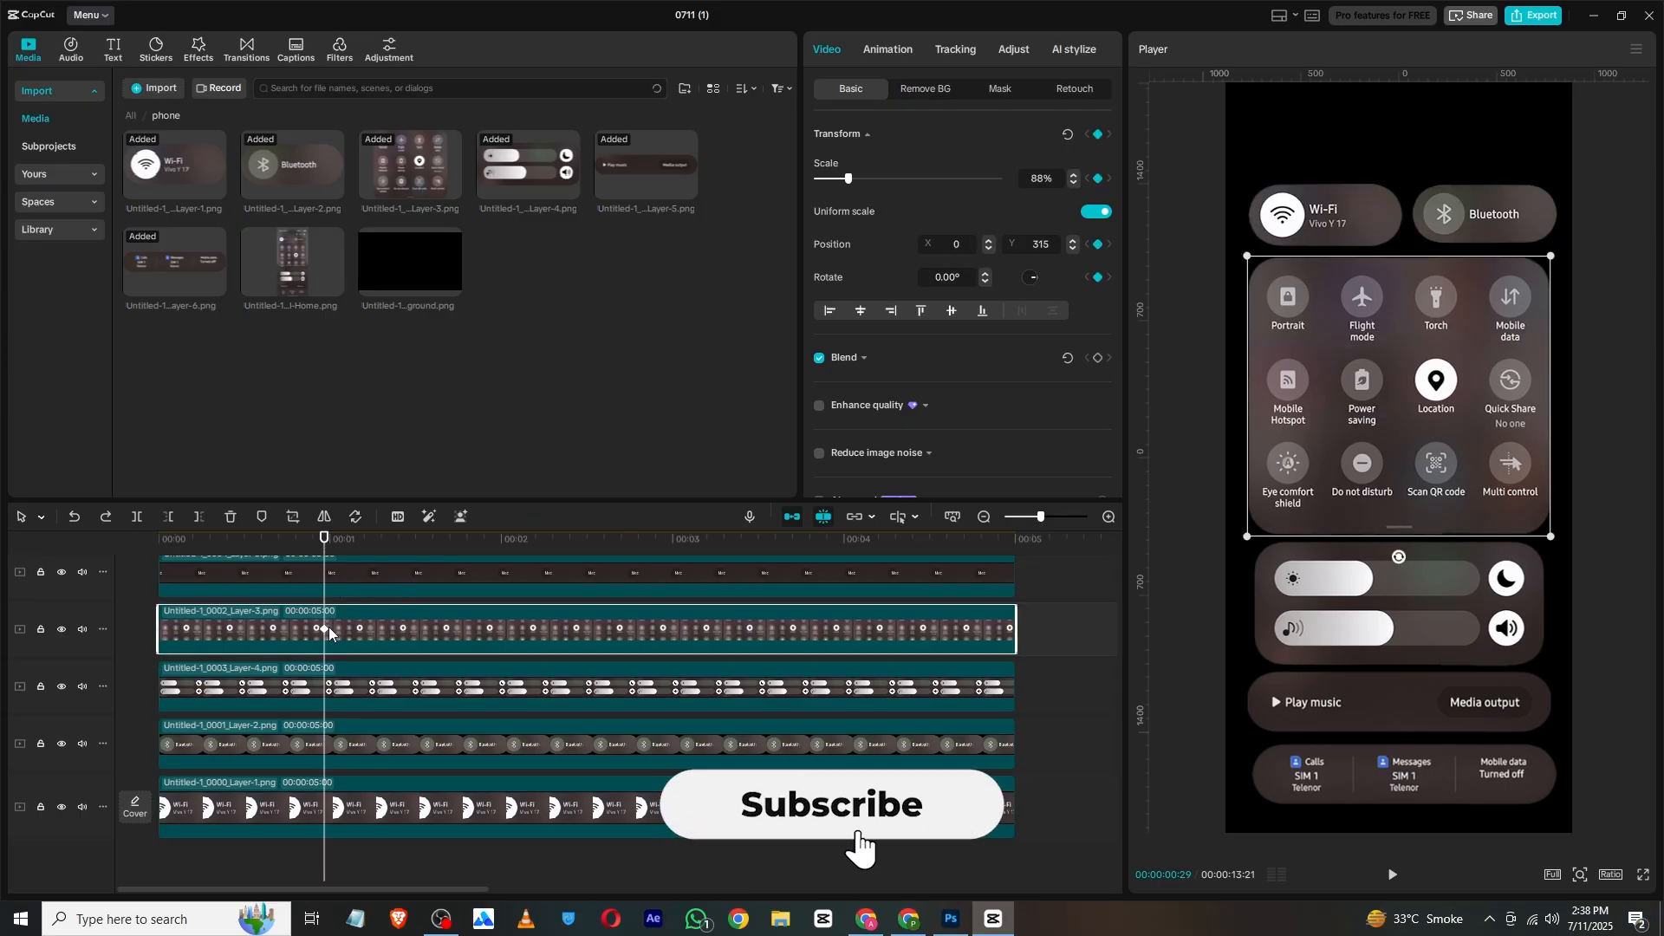
# Step: At 00:00:00:00, move the toggles grid card off the canvas's right side to about X 1662, Y 355
pyautogui.moveTo(197, 542); pyautogui.dragTo(104, 539)
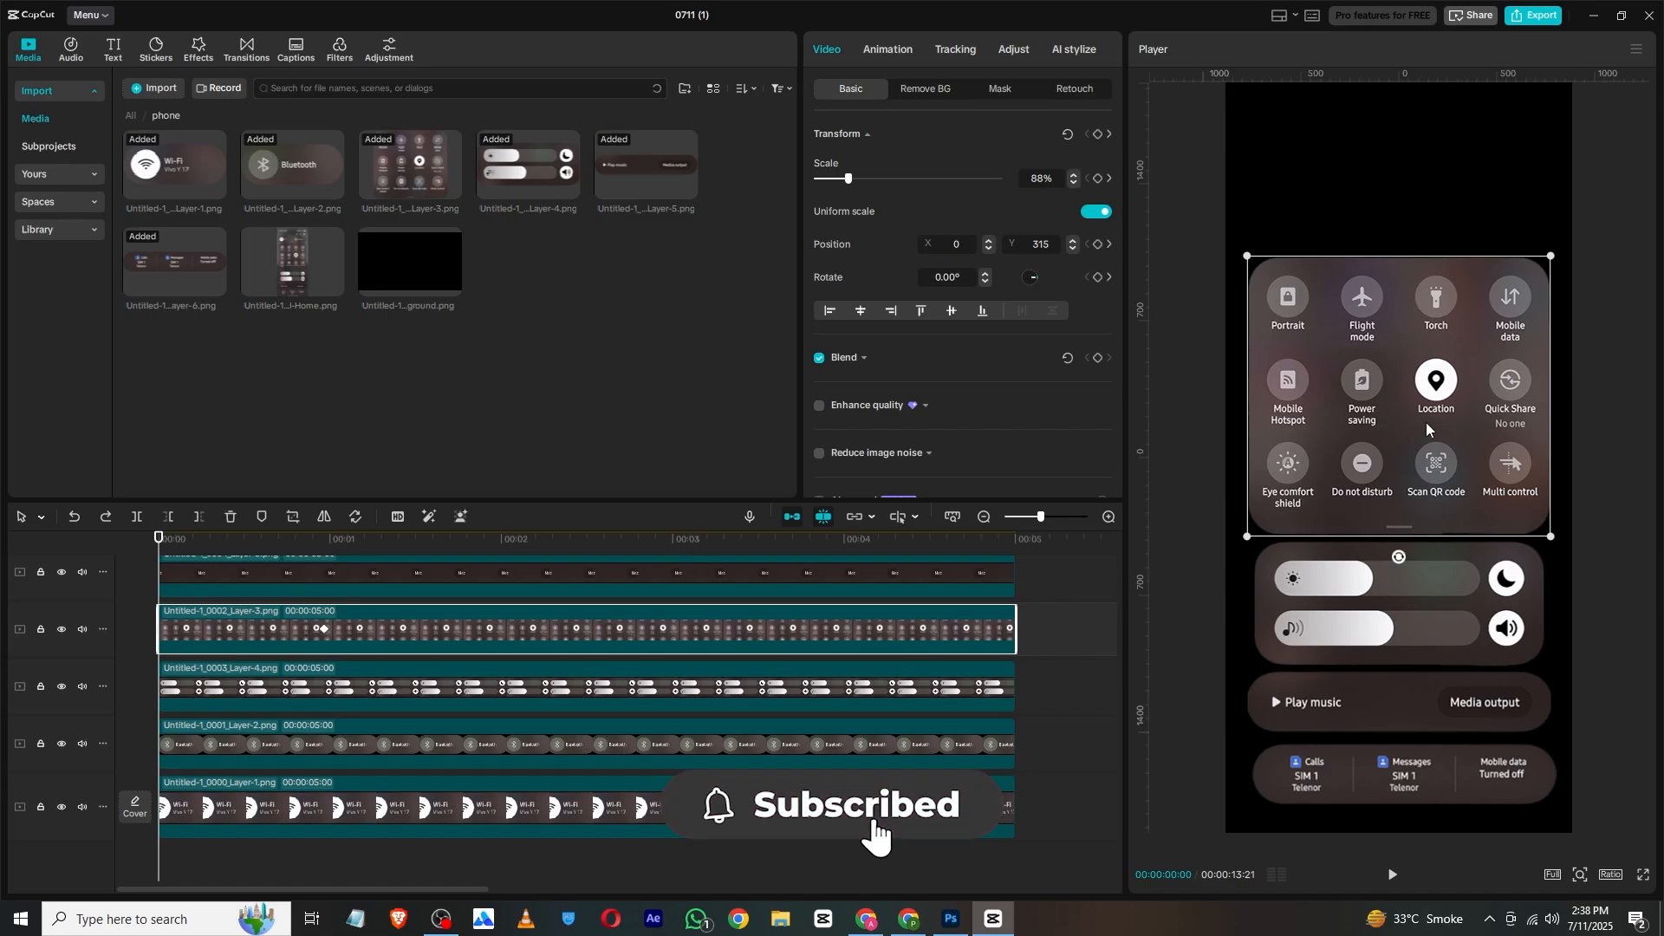
pyautogui.moveTo(1424, 425); pyautogui.dragTo(1657, 422)
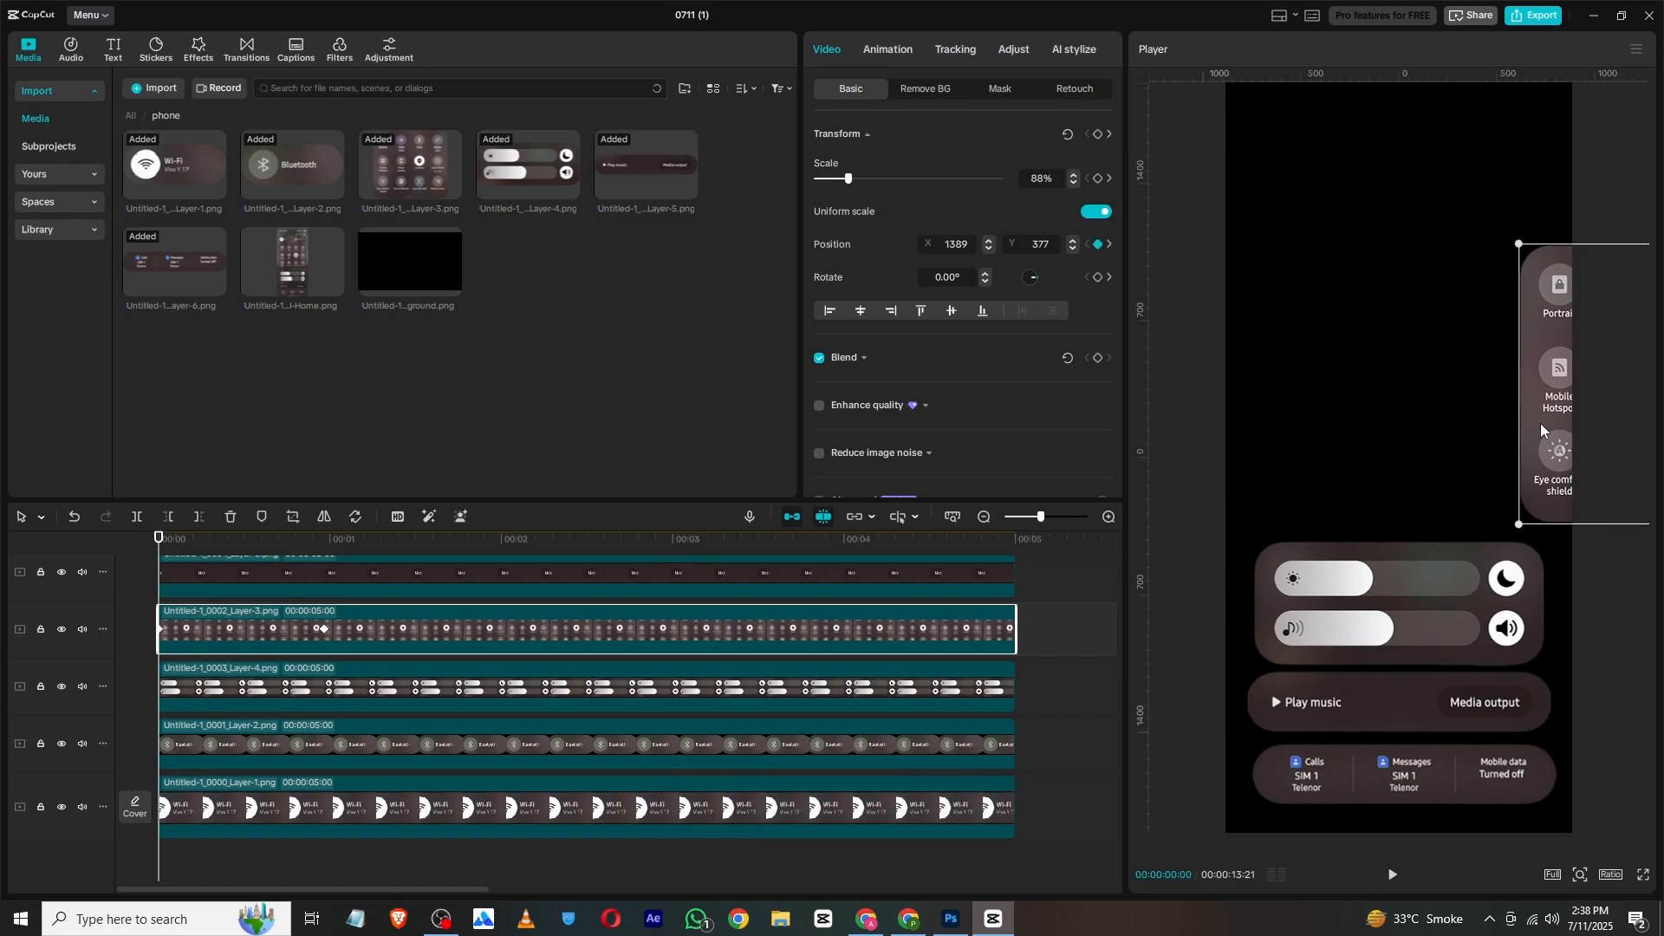
pyautogui.moveTo(1540, 423); pyautogui.dragTo(1587, 455)
# Step: Add Transform keyframes to the brightness and volume sliders card at 00:00:00:00 and 00:00:00:29
pyautogui.scroll(1, 283, 650)
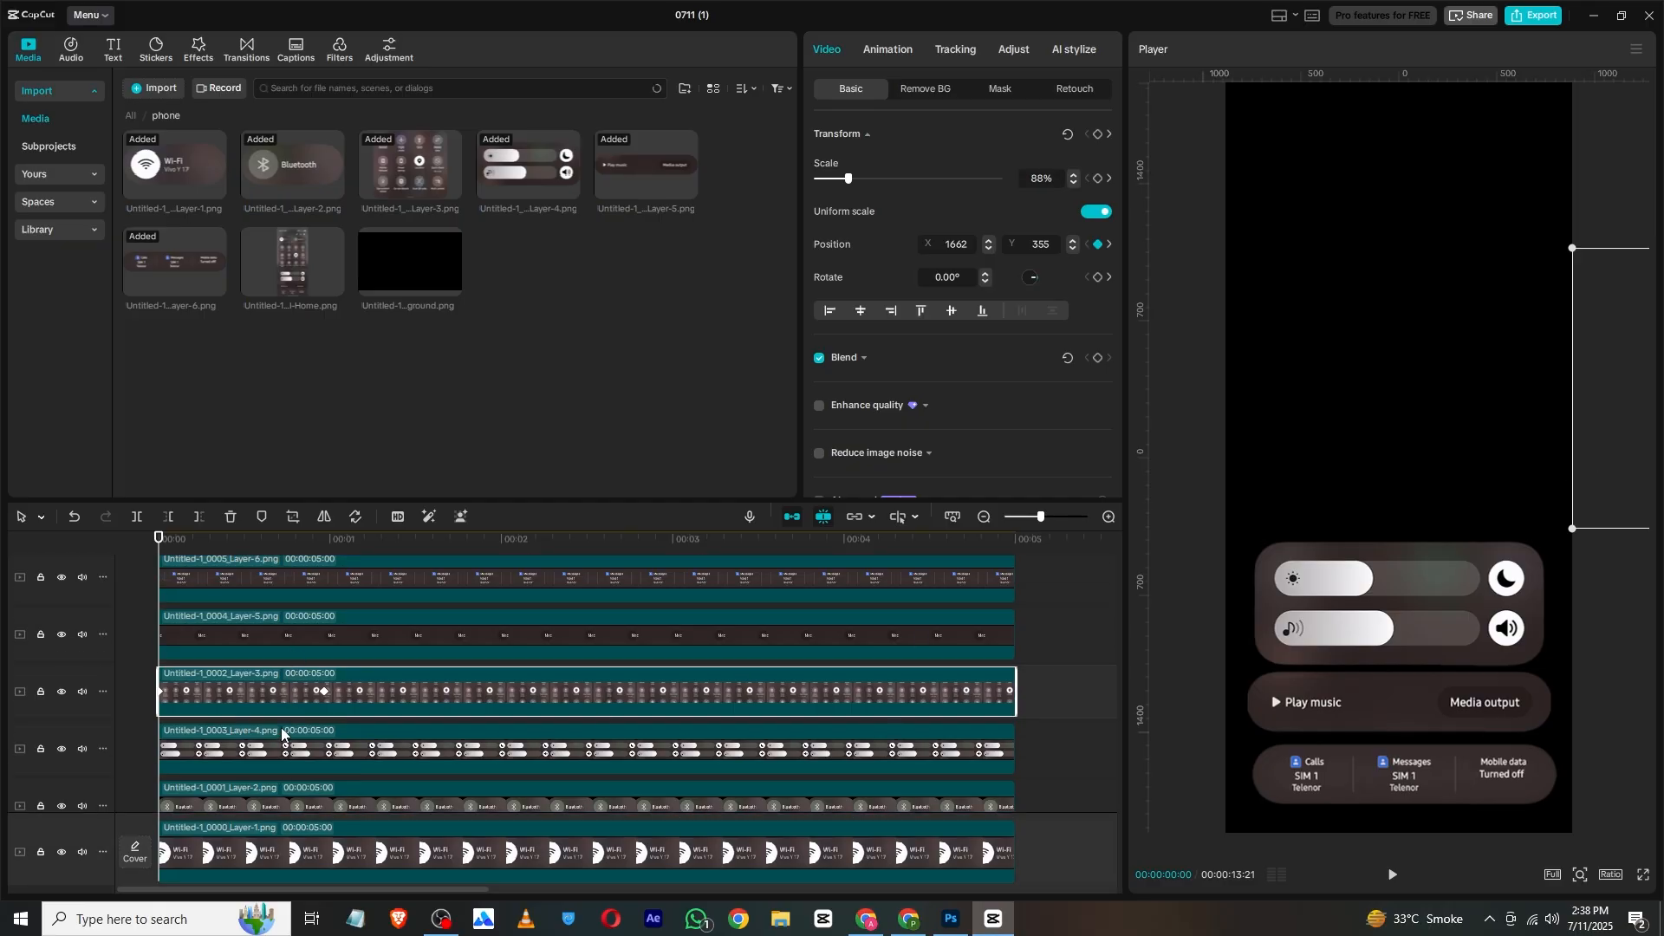
pyautogui.click(288, 745)
pyautogui.click(1098, 134)
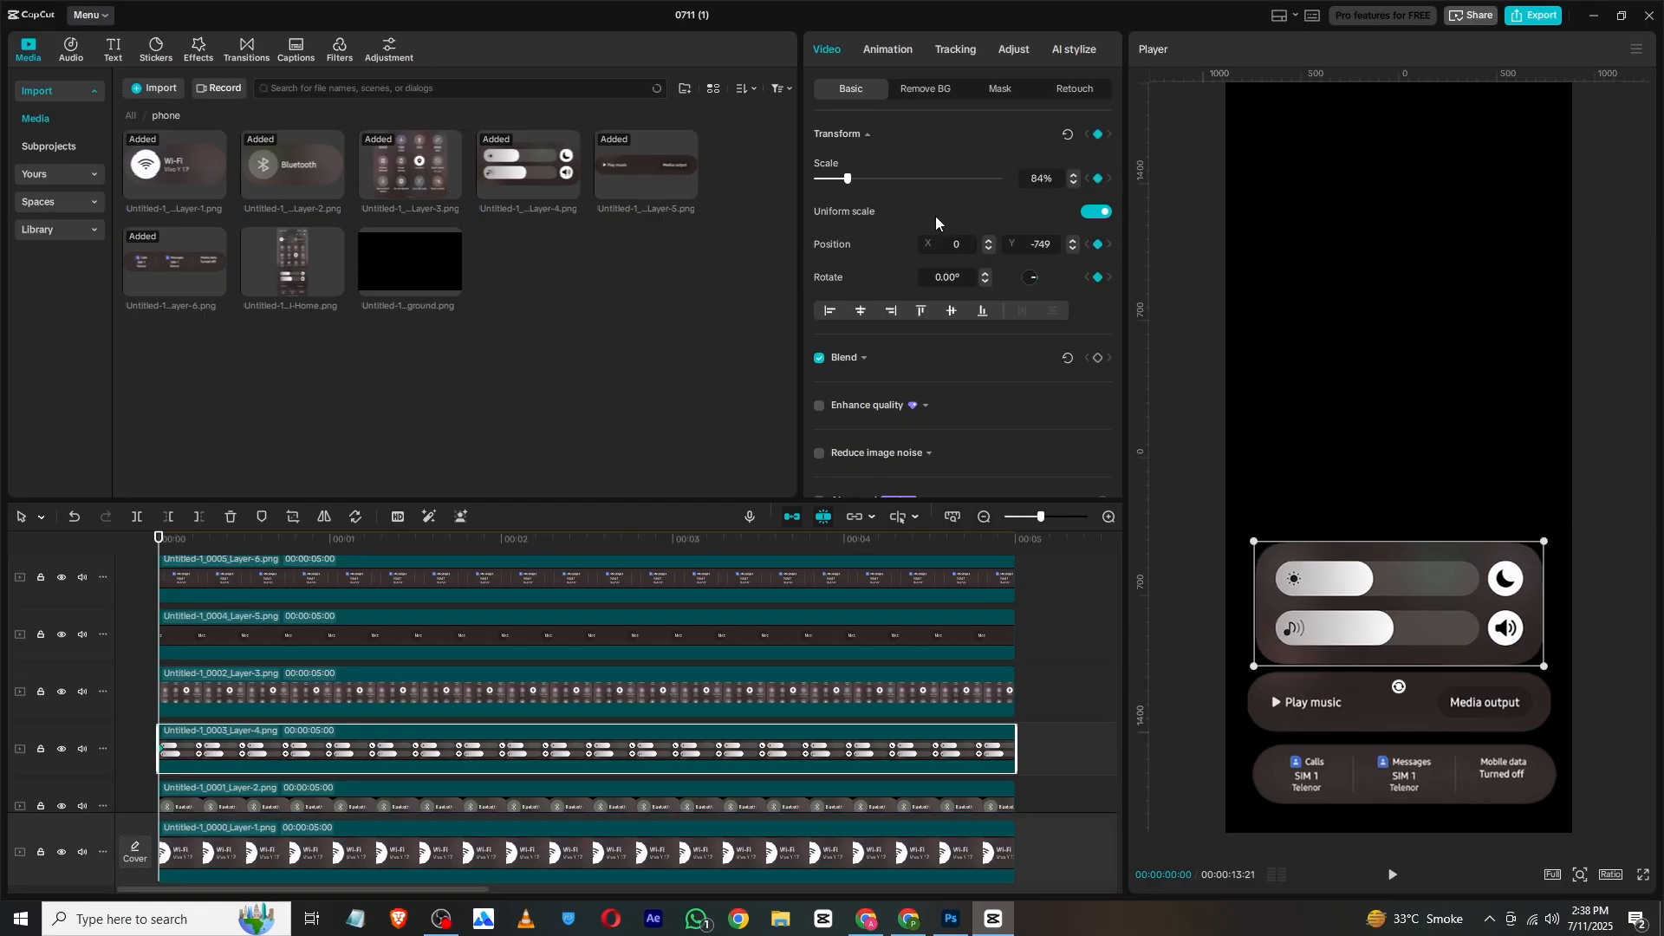
pyautogui.scroll(-1, 934, 215)
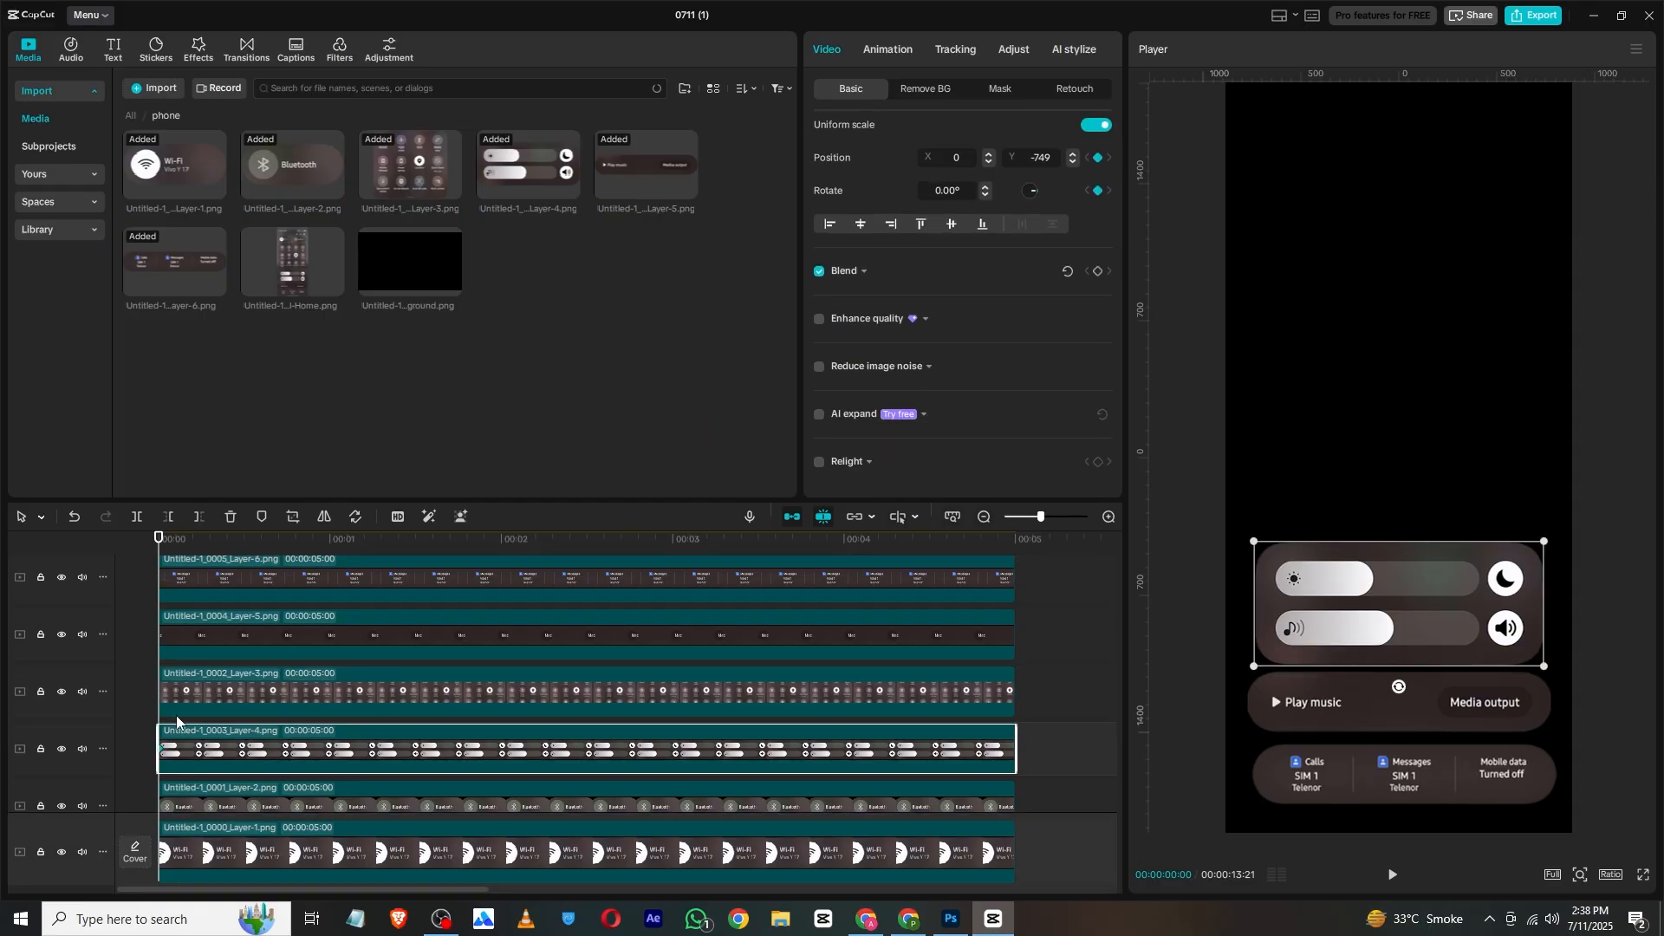
pyautogui.click(286, 676)
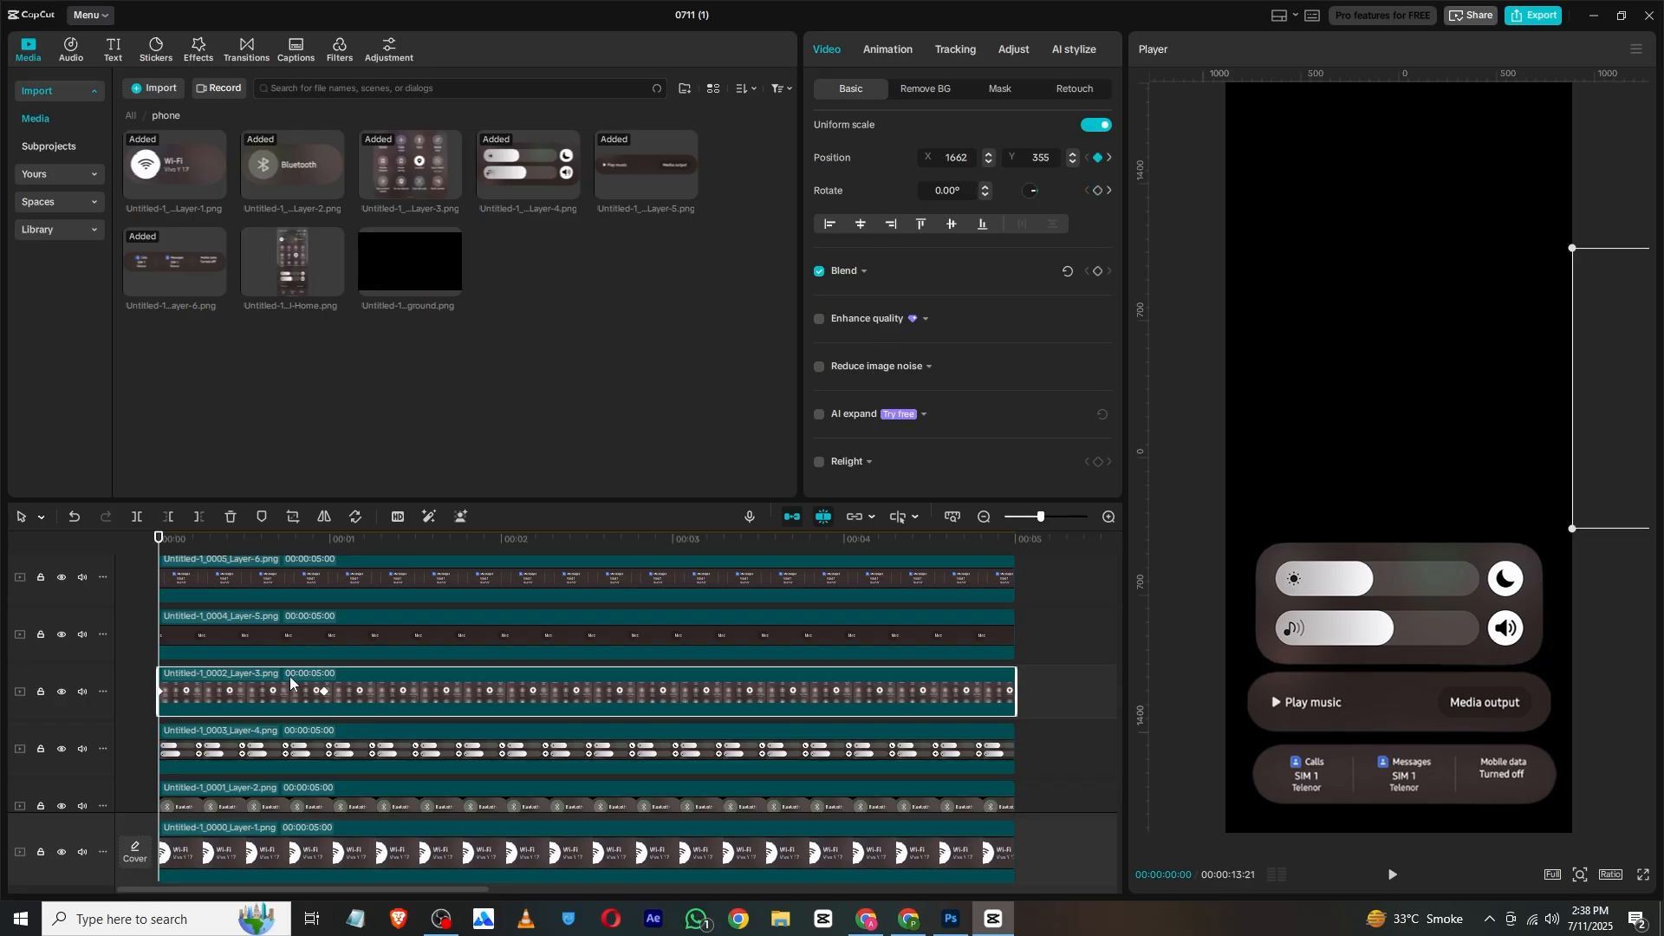
pyautogui.click(308, 559)
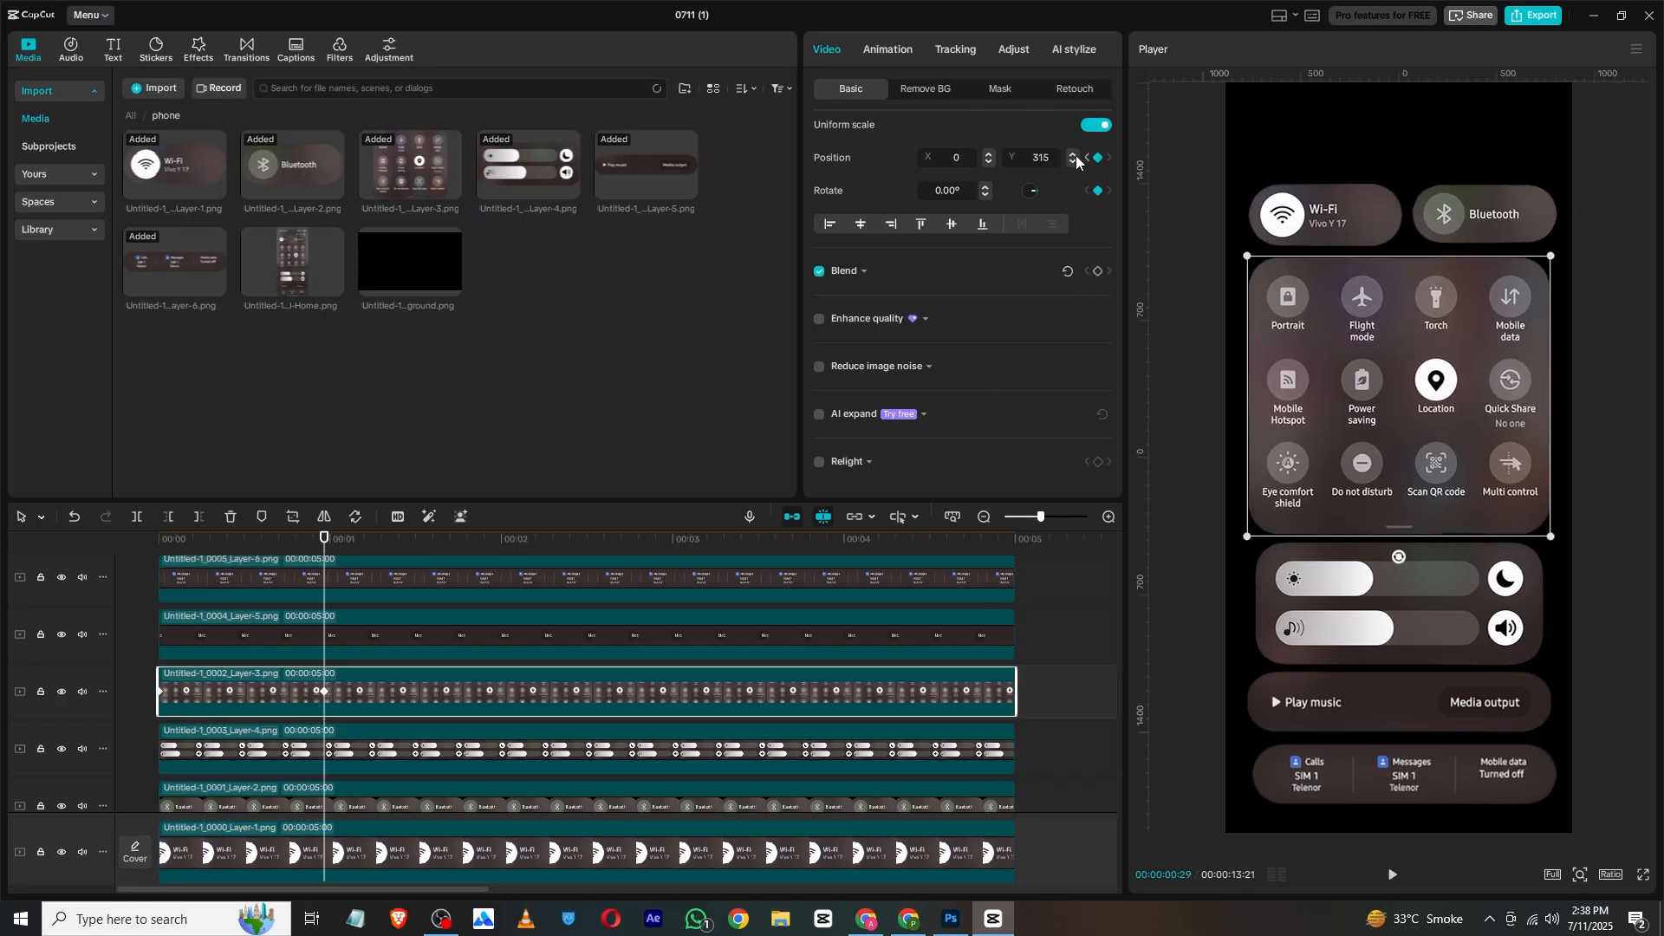
pyautogui.scroll(1, 953, 329)
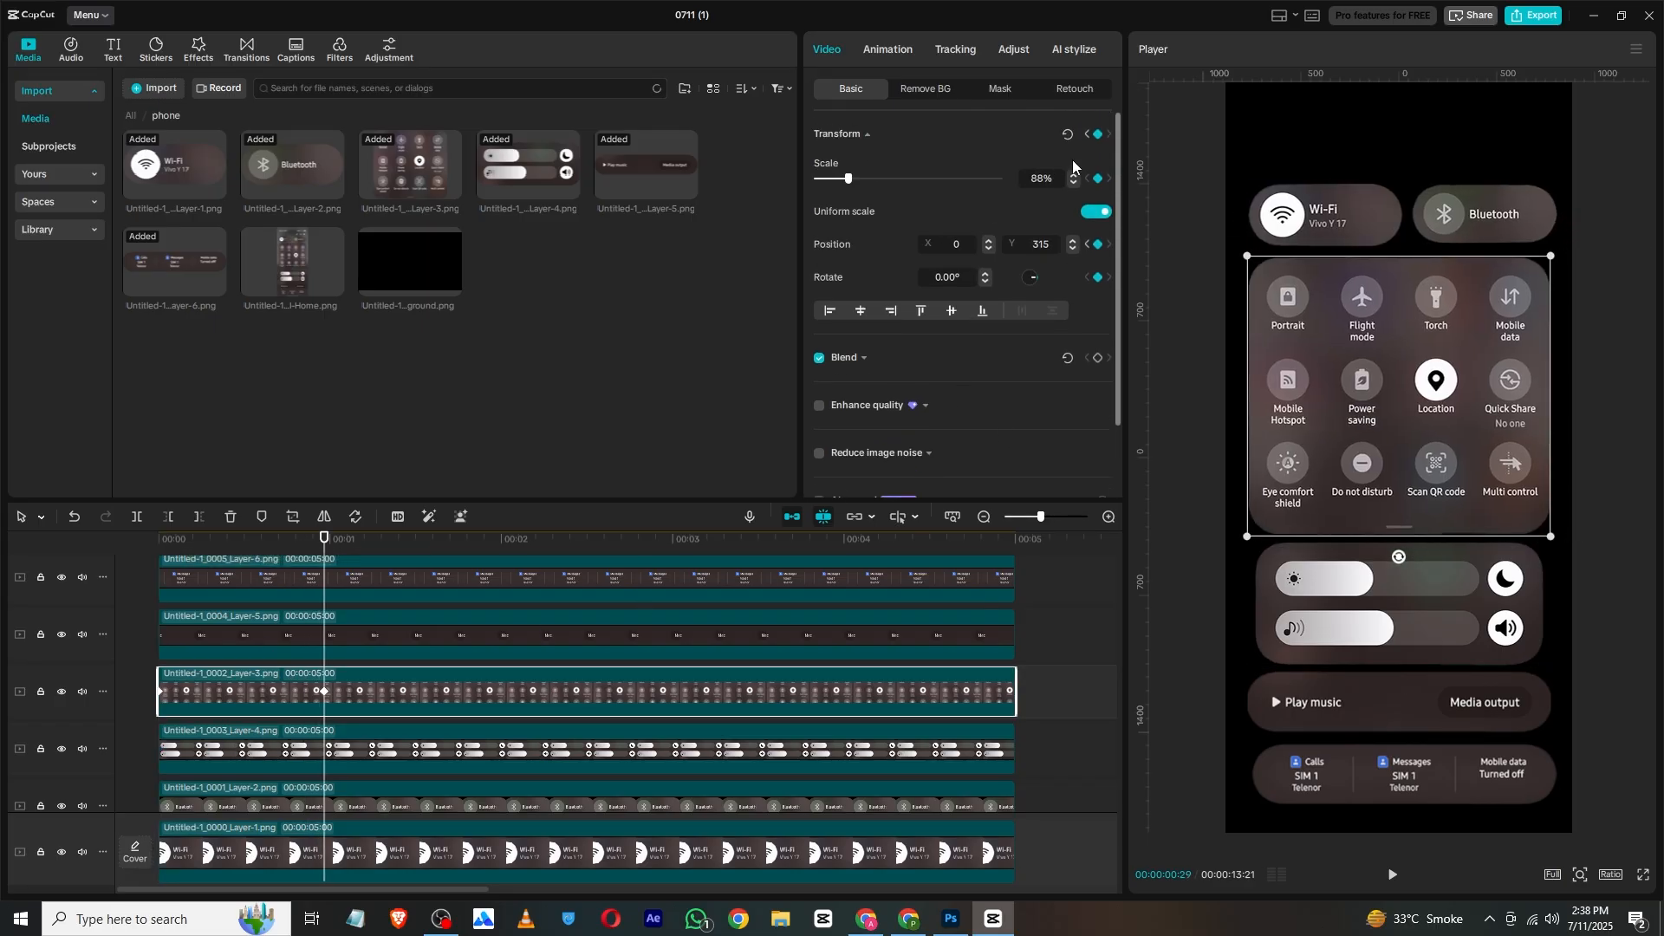
pyautogui.click(308, 763)
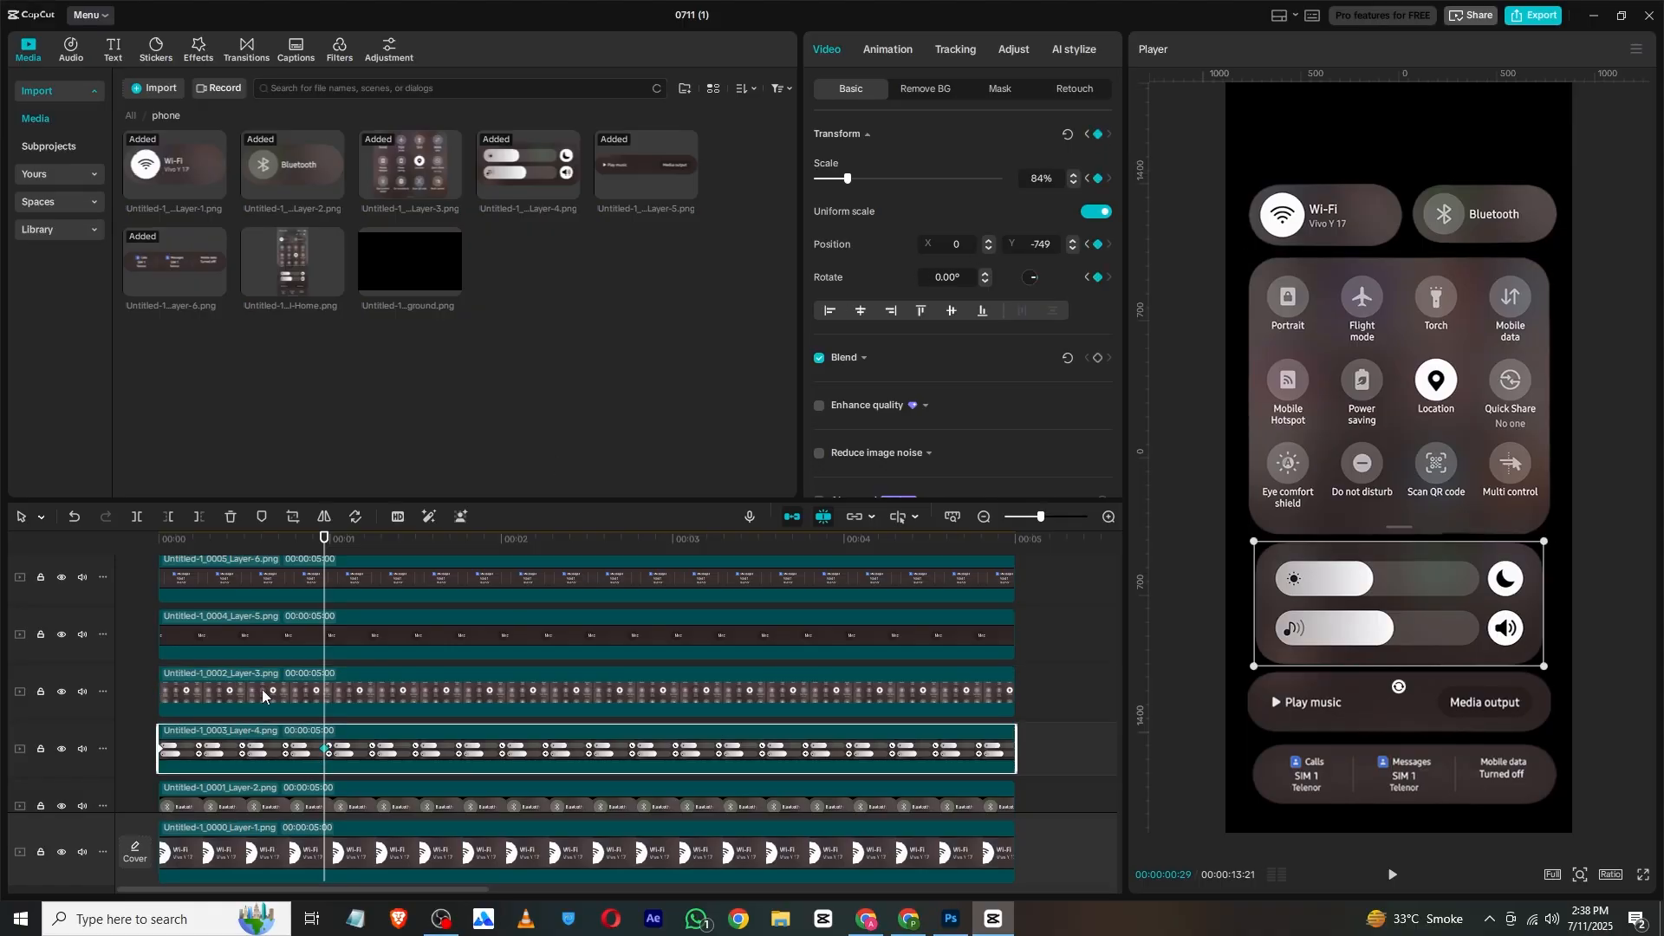
# Step: At 00:00:00:00, move the sliders card off the canvas's left side to about X -1628, Y -772
pyautogui.click(312, 702)
pyautogui.moveTo(184, 541); pyautogui.dragTo(144, 564)
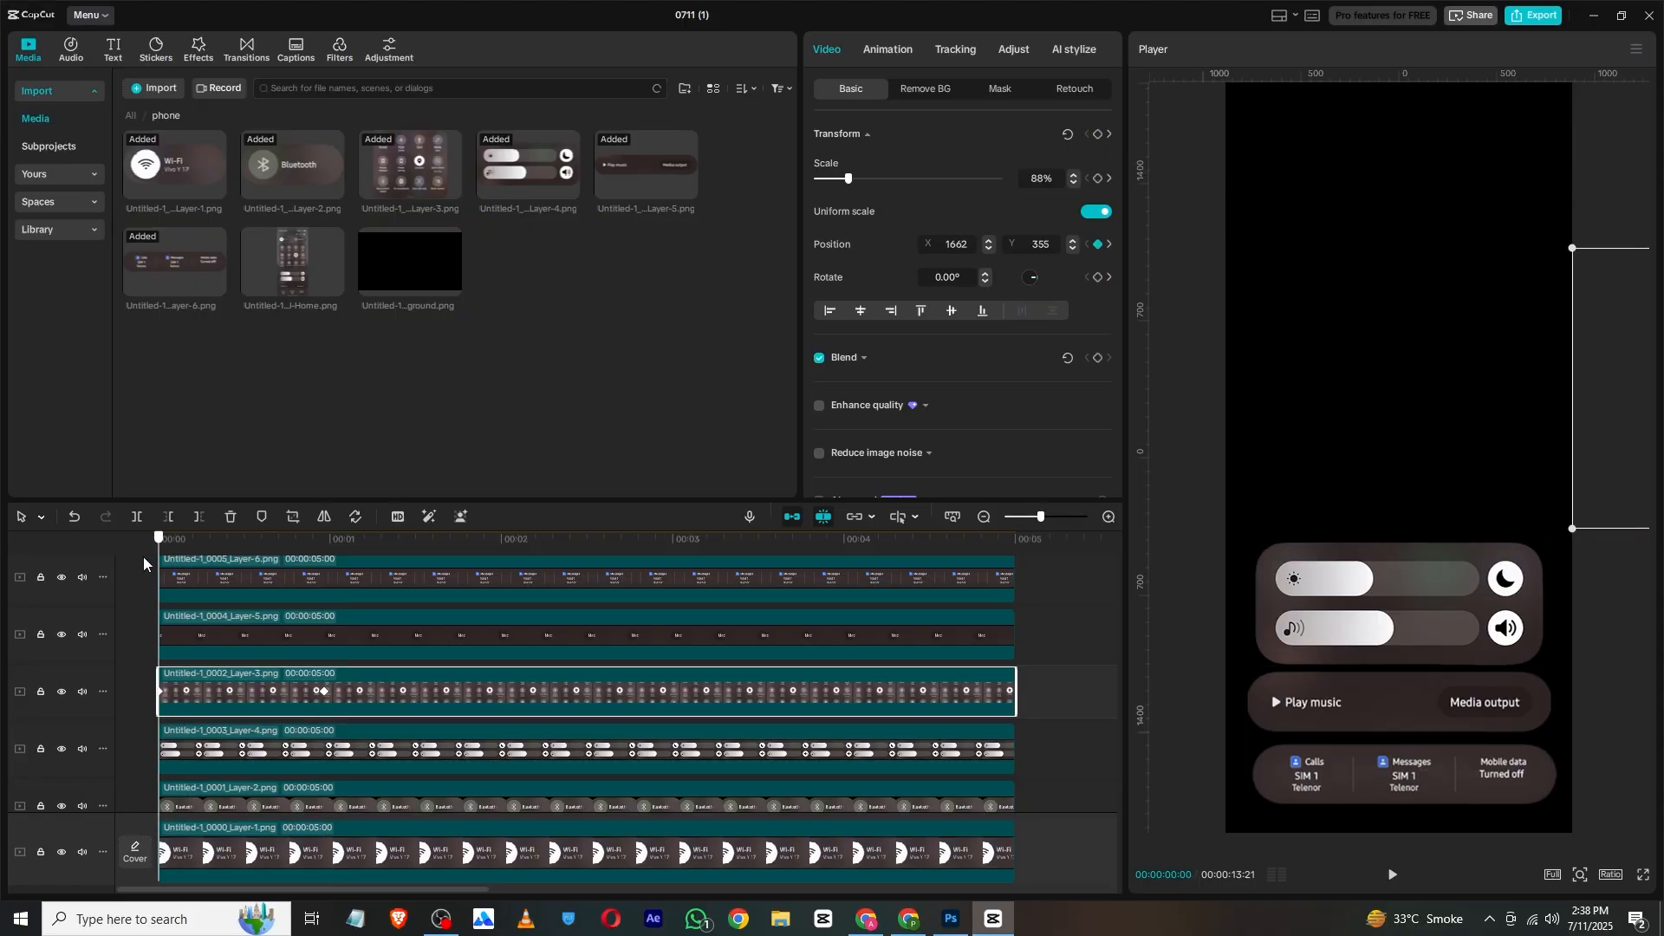
pyautogui.click(221, 738)
pyautogui.moveTo(1389, 603); pyautogui.dragTo(1108, 617)
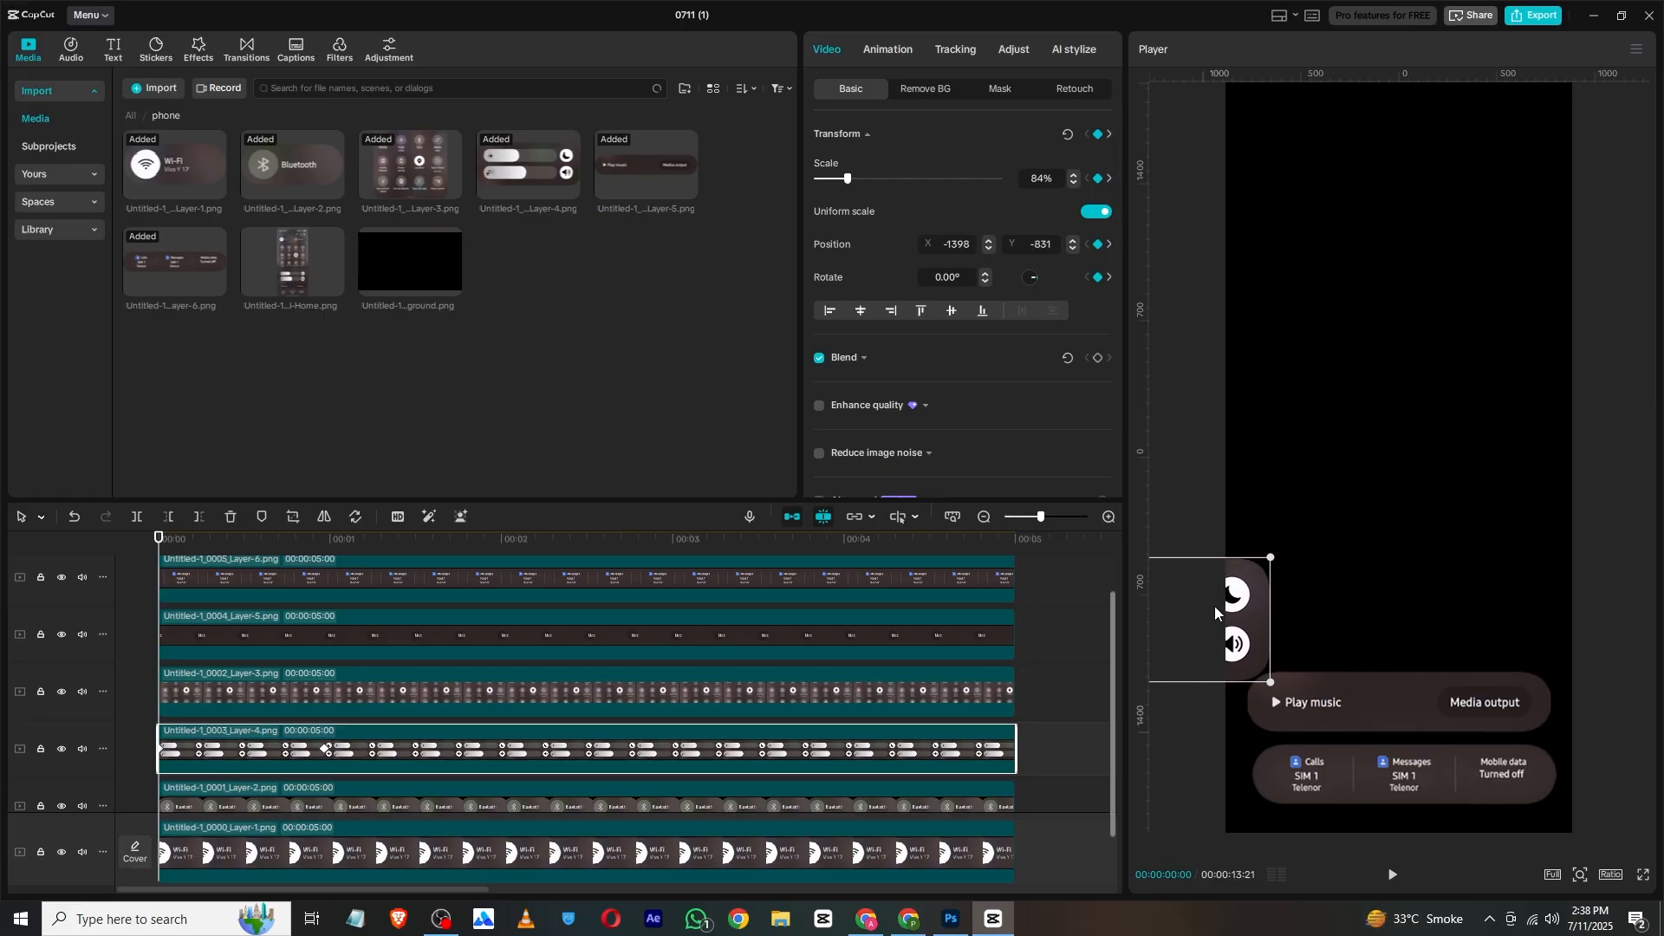
pyautogui.moveTo(1209, 601)
pyautogui.mouseDown()
pyautogui.moveTo(1175, 602)
pyautogui.moveTo(1193, 600)
pyautogui.mouseUp()
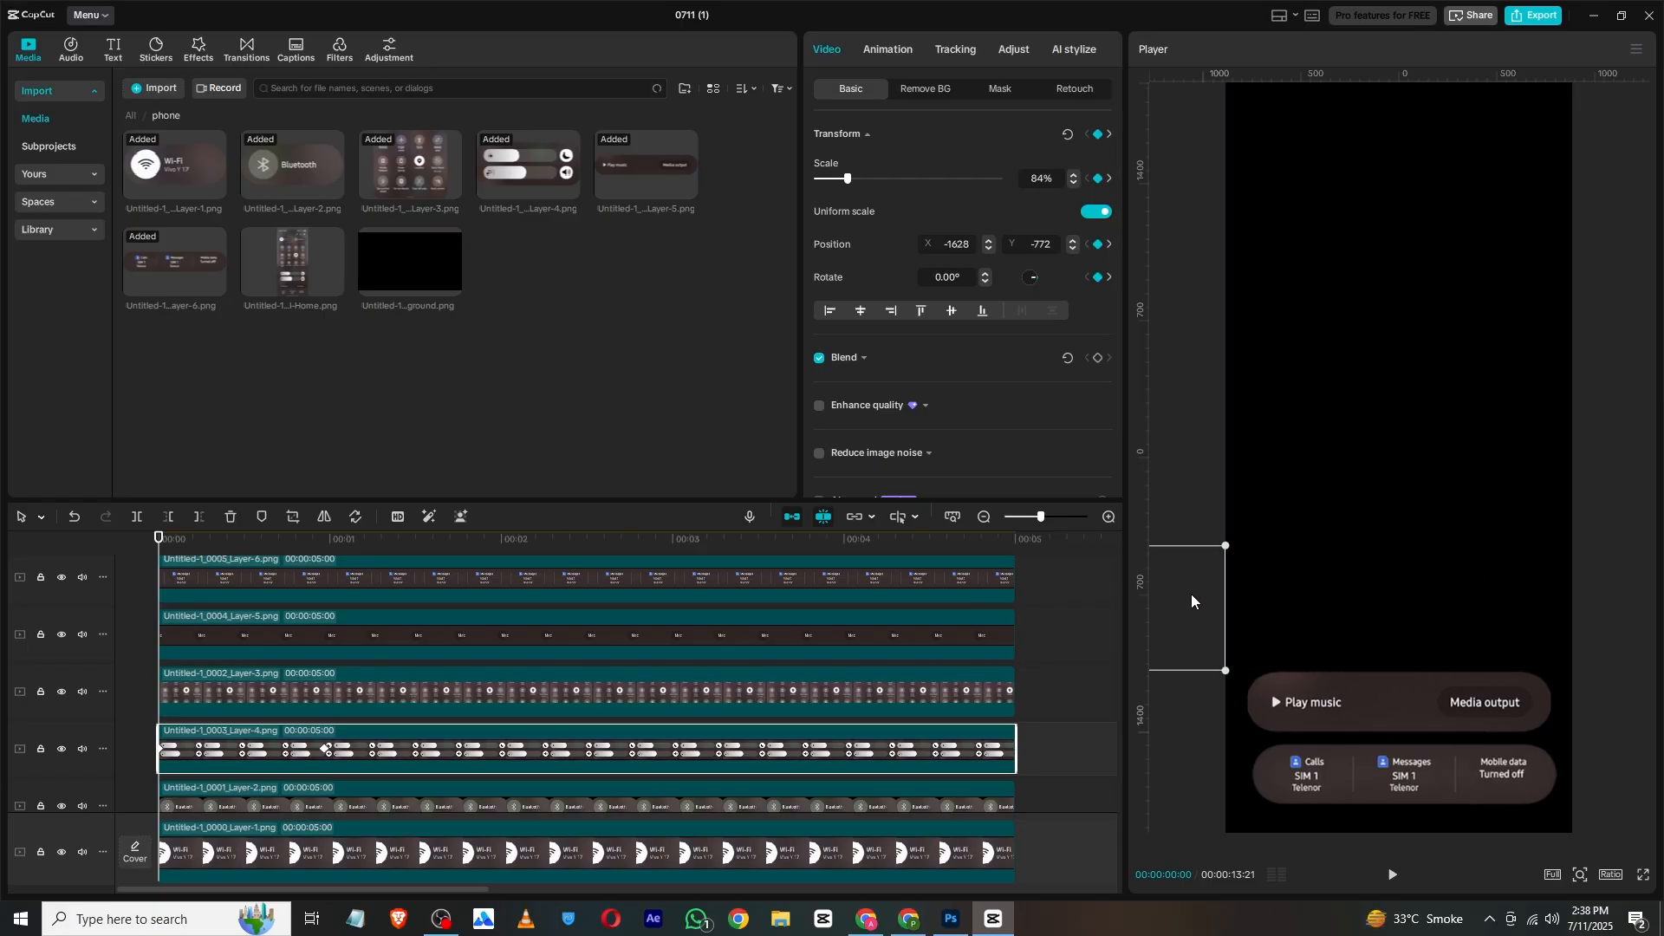
# Step: Add Transform keyframes to the Play music card at 00:00:00:00 and 00:00:00:29
pyautogui.scroll(1, 213, 665)
pyautogui.click(218, 669)
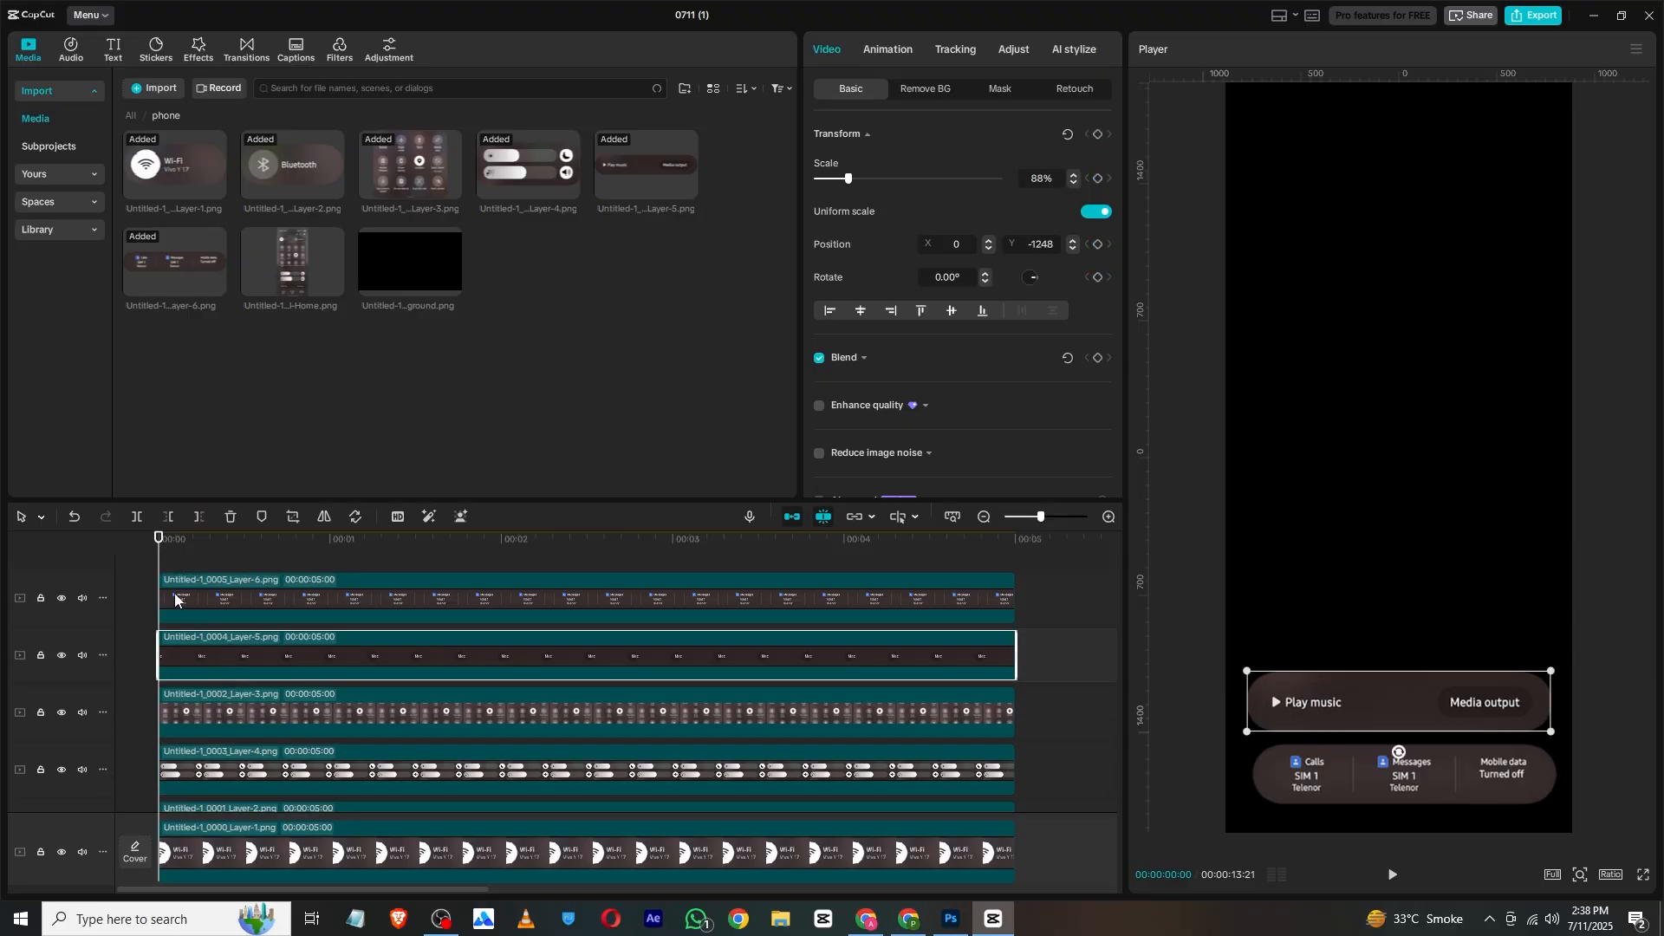
pyautogui.click(1098, 135)
pyautogui.click(266, 706)
pyautogui.click(321, 553)
pyautogui.click(335, 689)
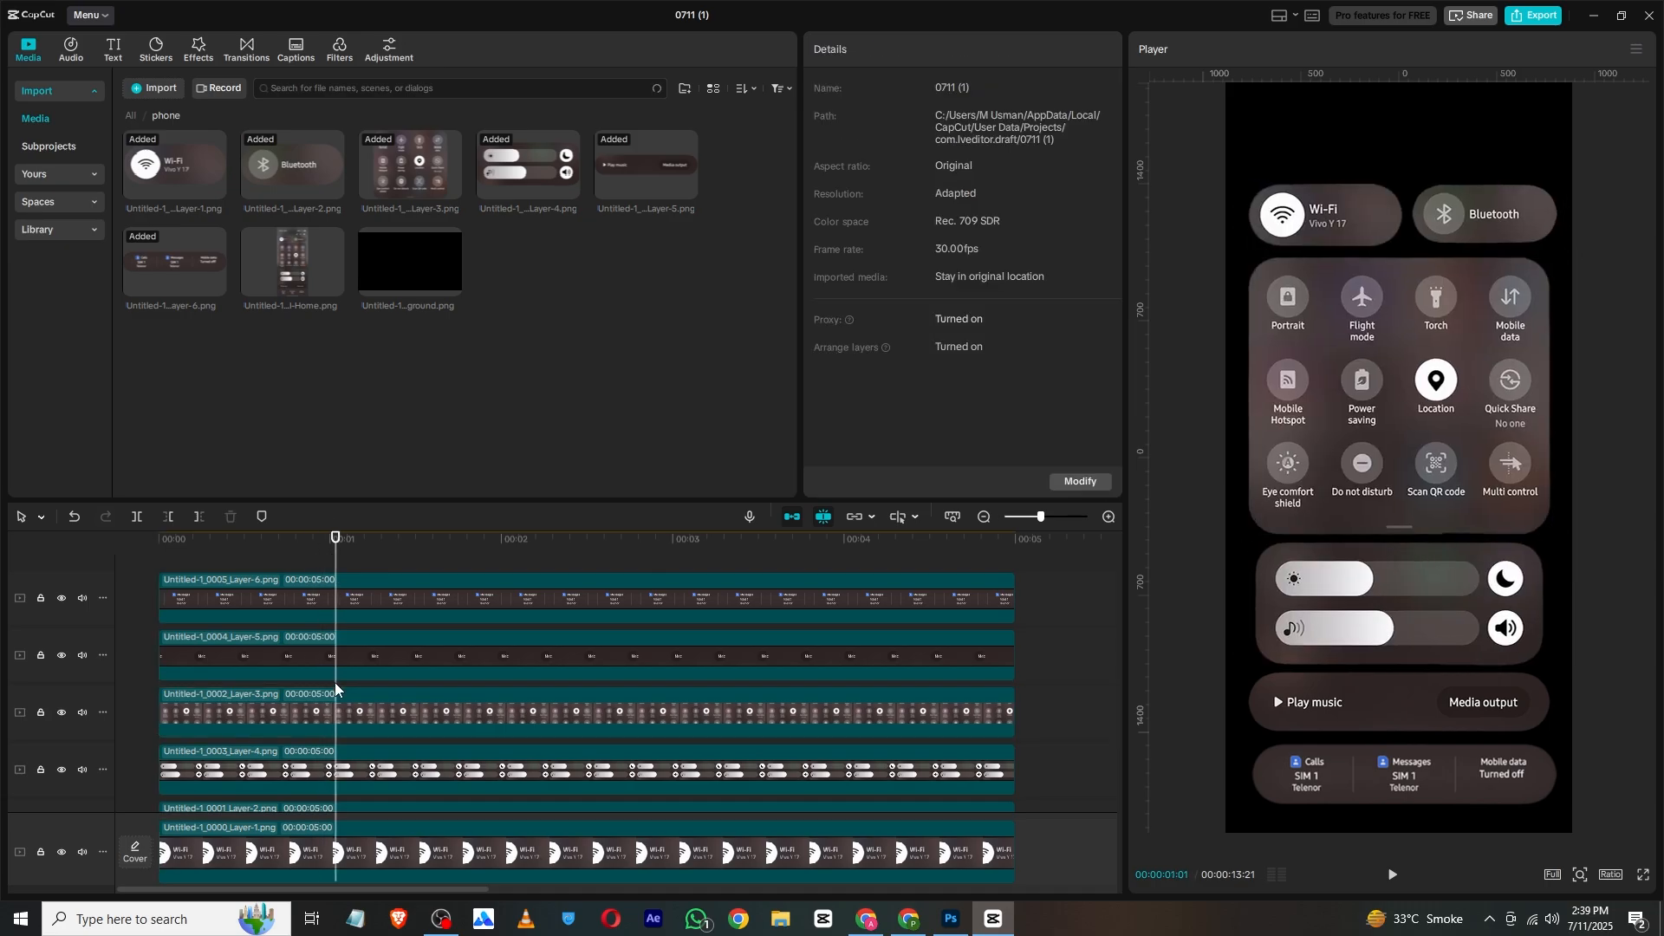
pyautogui.click(336, 716)
pyautogui.moveTo(336, 574); pyautogui.dragTo(322, 572)
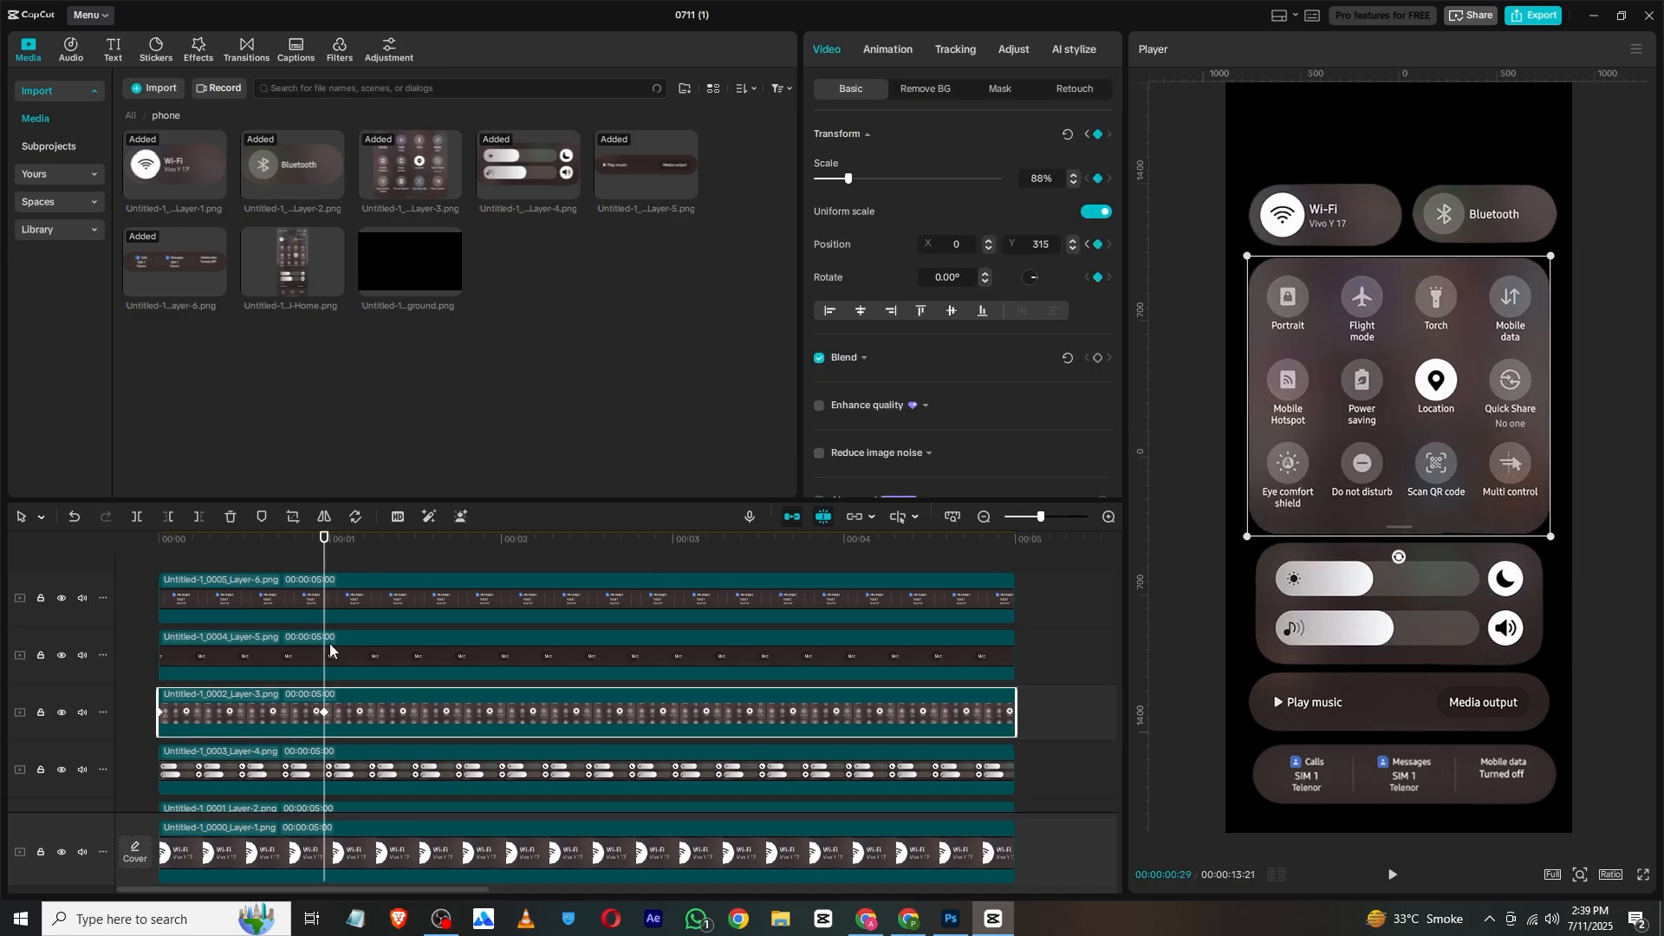
pyautogui.click(345, 672)
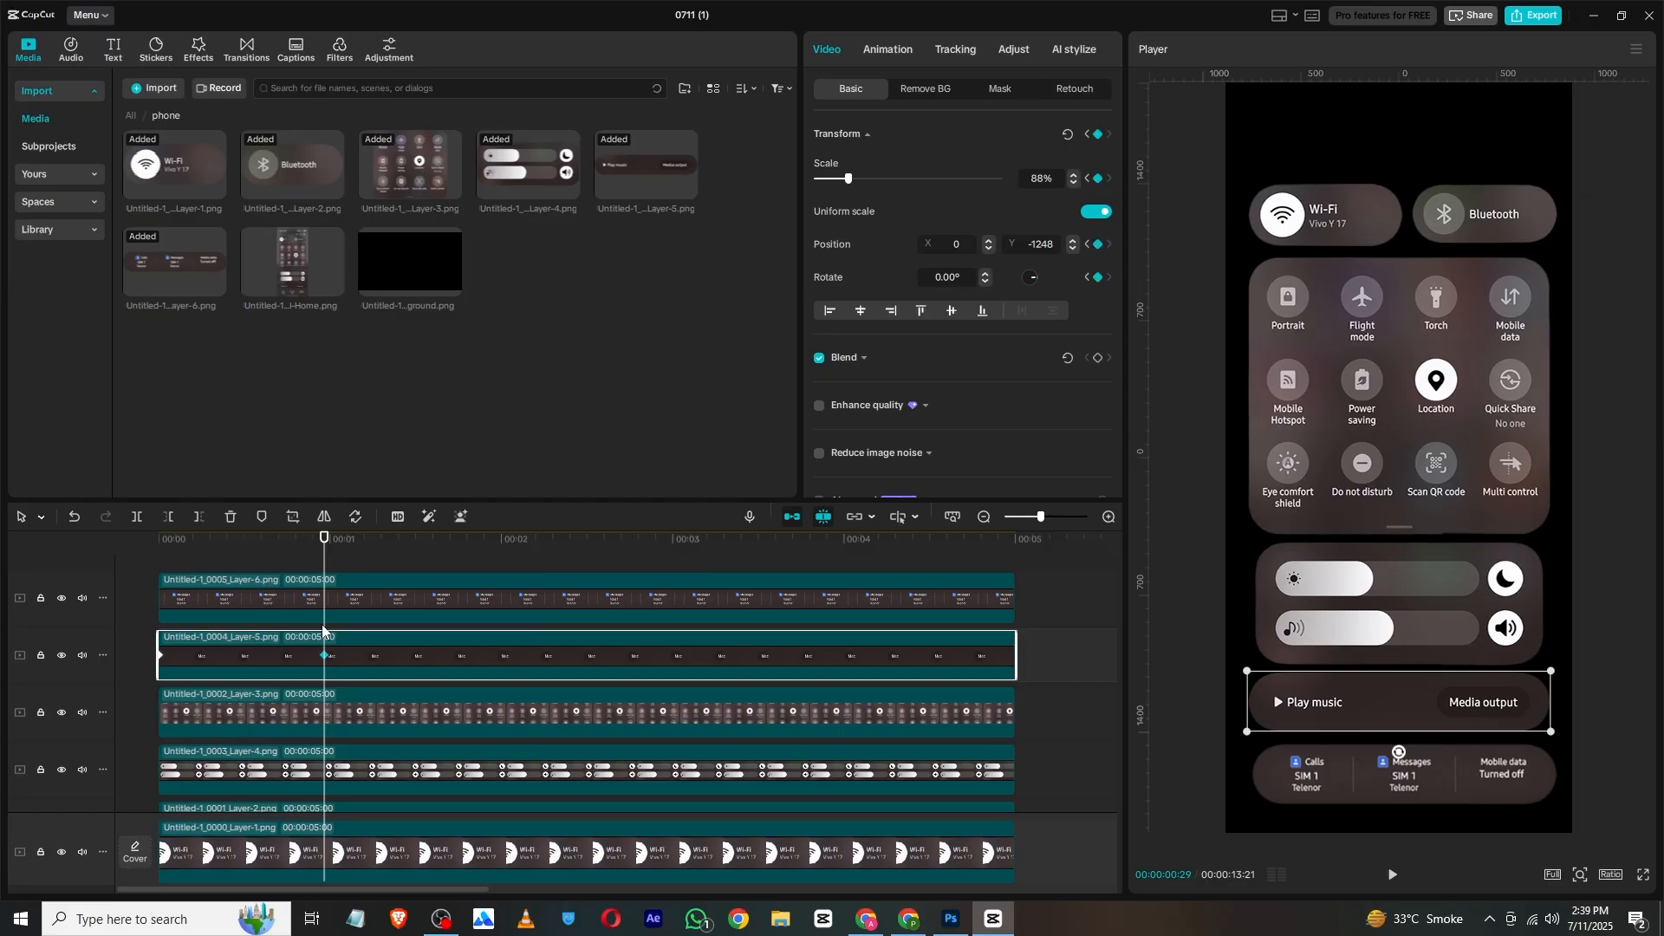
# Step: Scale the Play music card down to 1% at 00:00:00:00 and preview the animation
pyautogui.moveTo(313, 548); pyautogui.dragTo(89, 564)
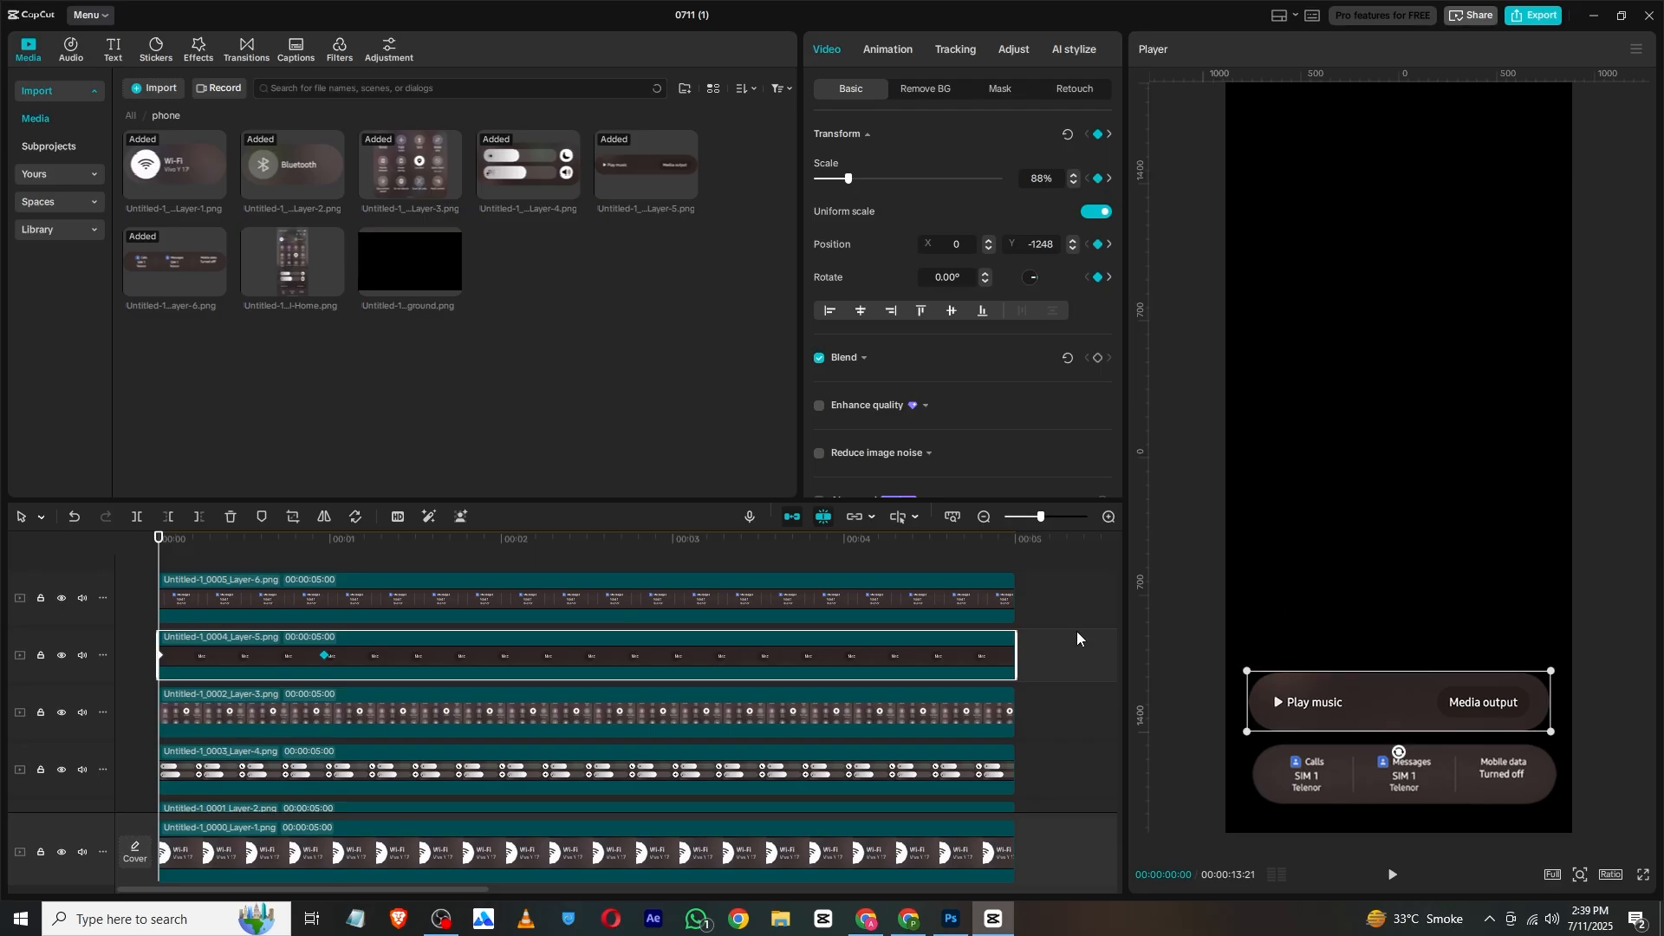
pyautogui.moveTo(827, 171); pyautogui.dragTo(820, 182)
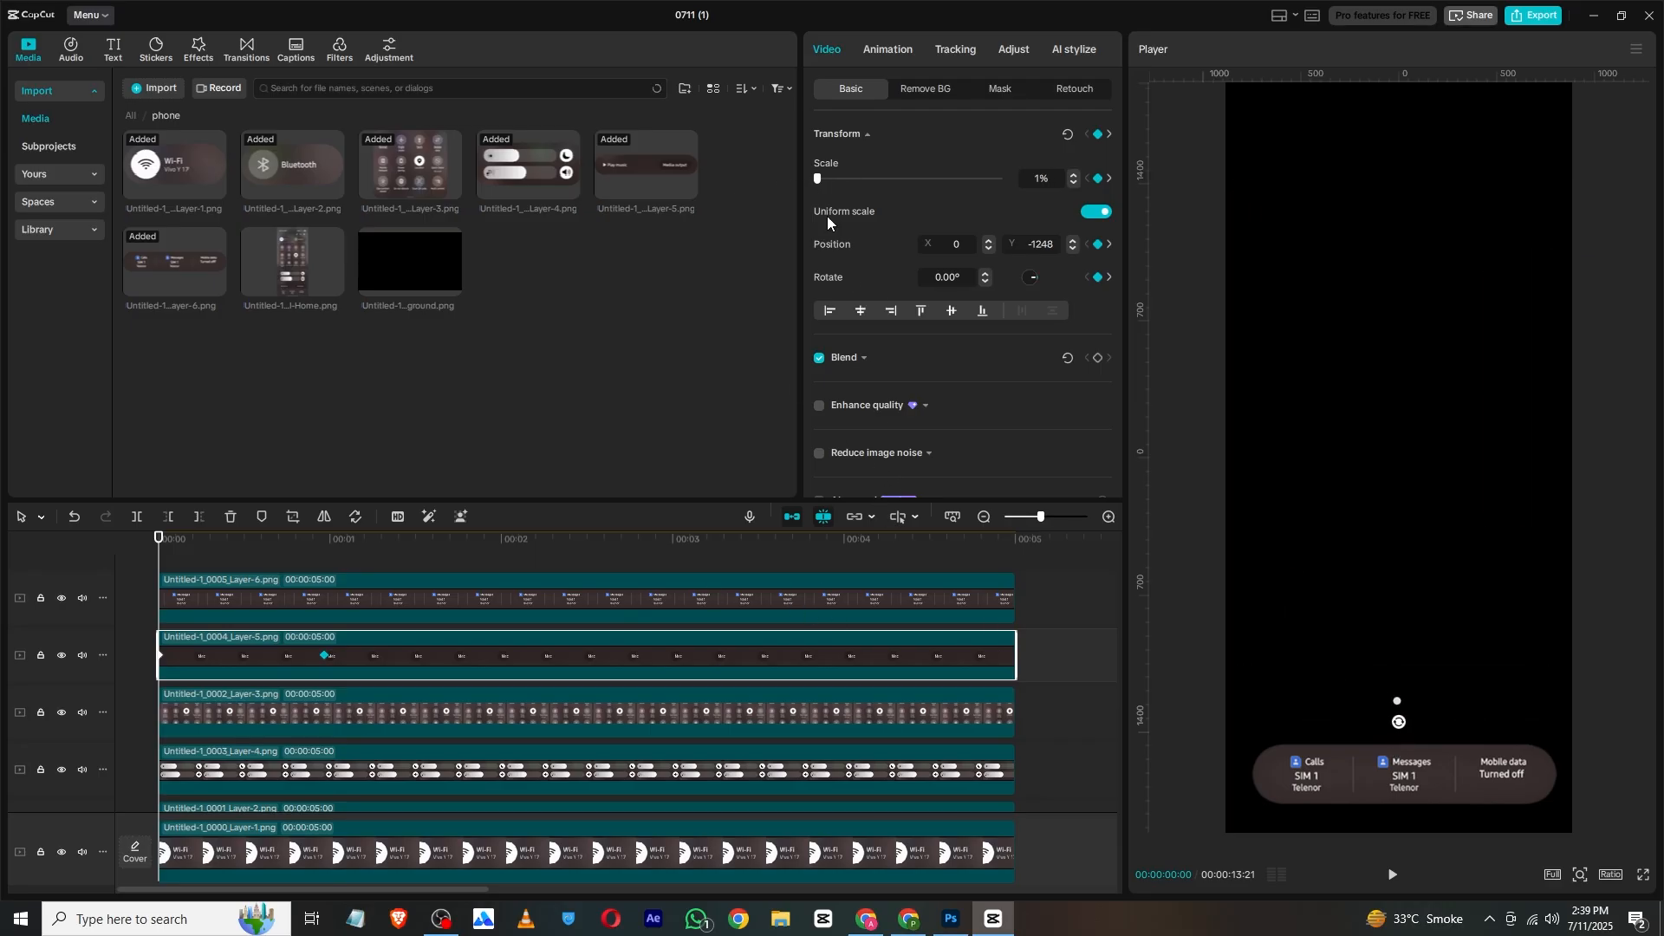
pyautogui.click(1391, 875)
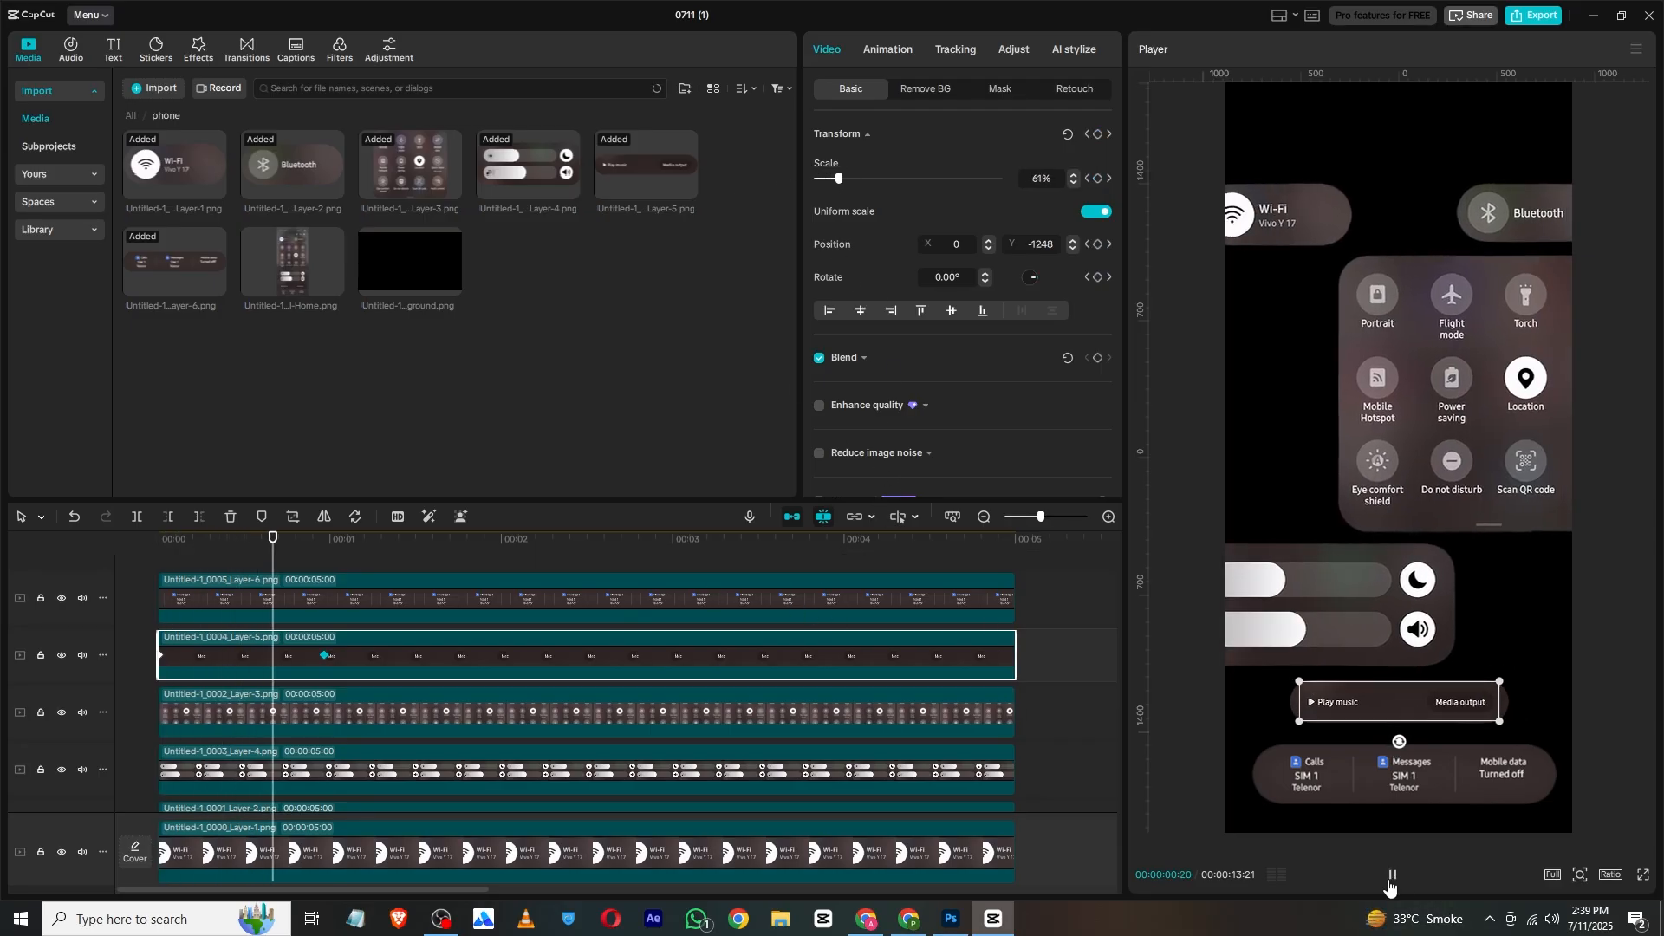
pyautogui.click(1391, 877)
# Step: Animate the SIM card strip sliding up with a Transform keyframe at 00:00:00:29 and the strip below the canvas's bottom edge at 00:00
pyautogui.click(263, 602)
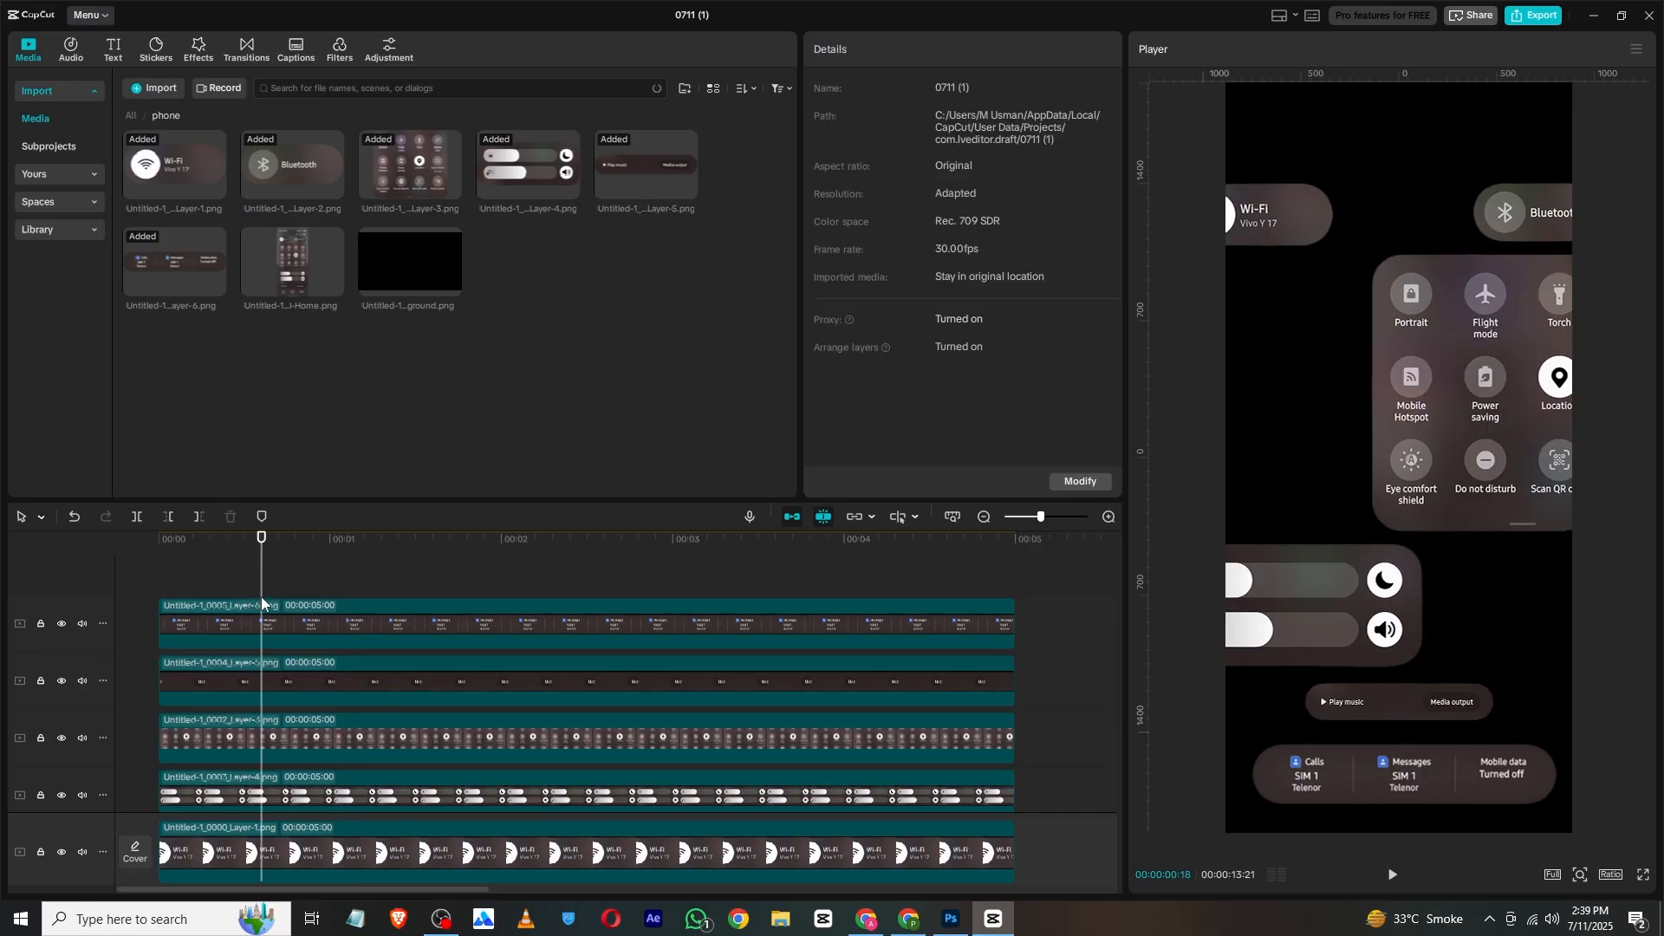
pyautogui.click(306, 633)
pyautogui.click(328, 680)
pyautogui.click(323, 563)
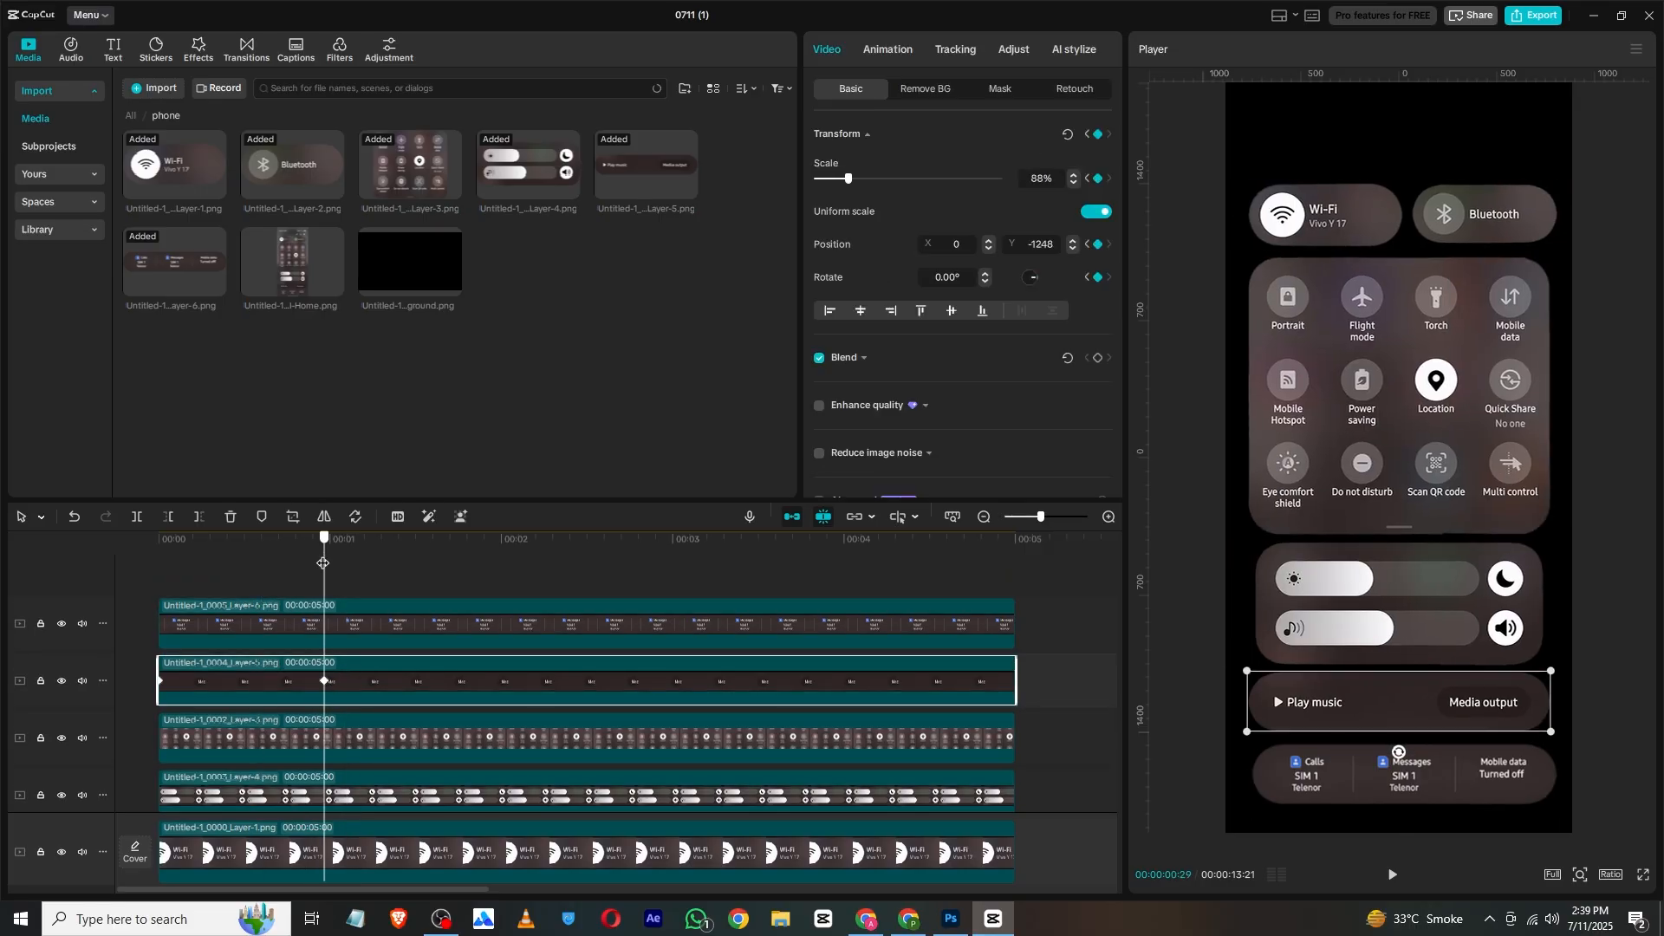
pyautogui.click(370, 625)
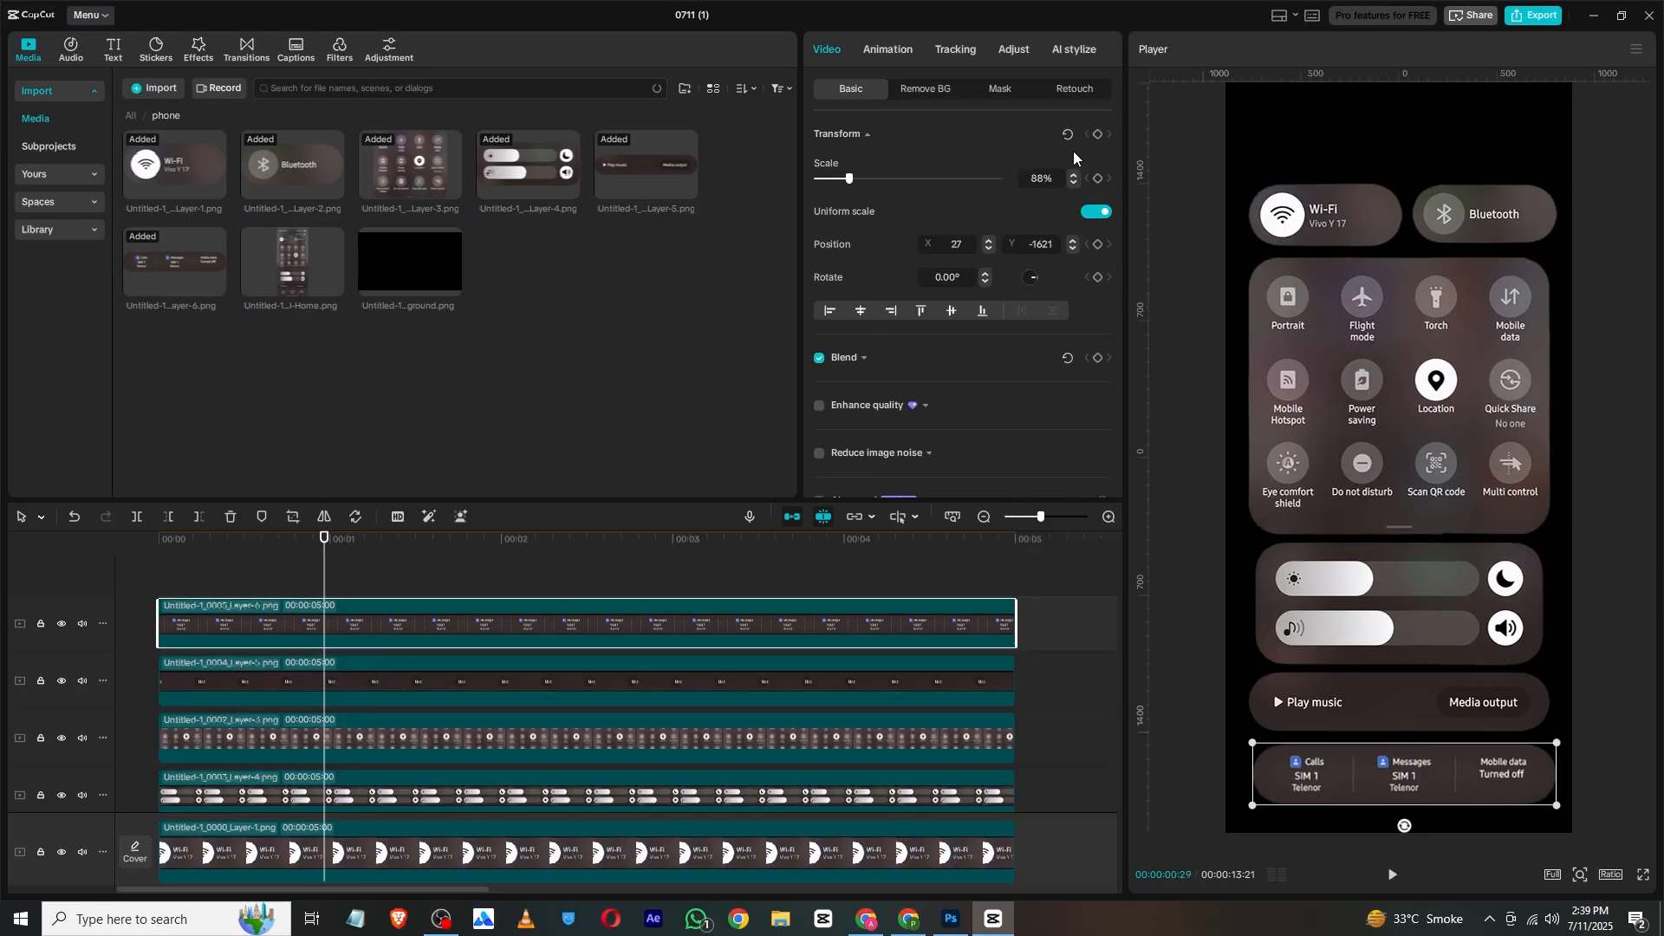
pyautogui.click(143, 548)
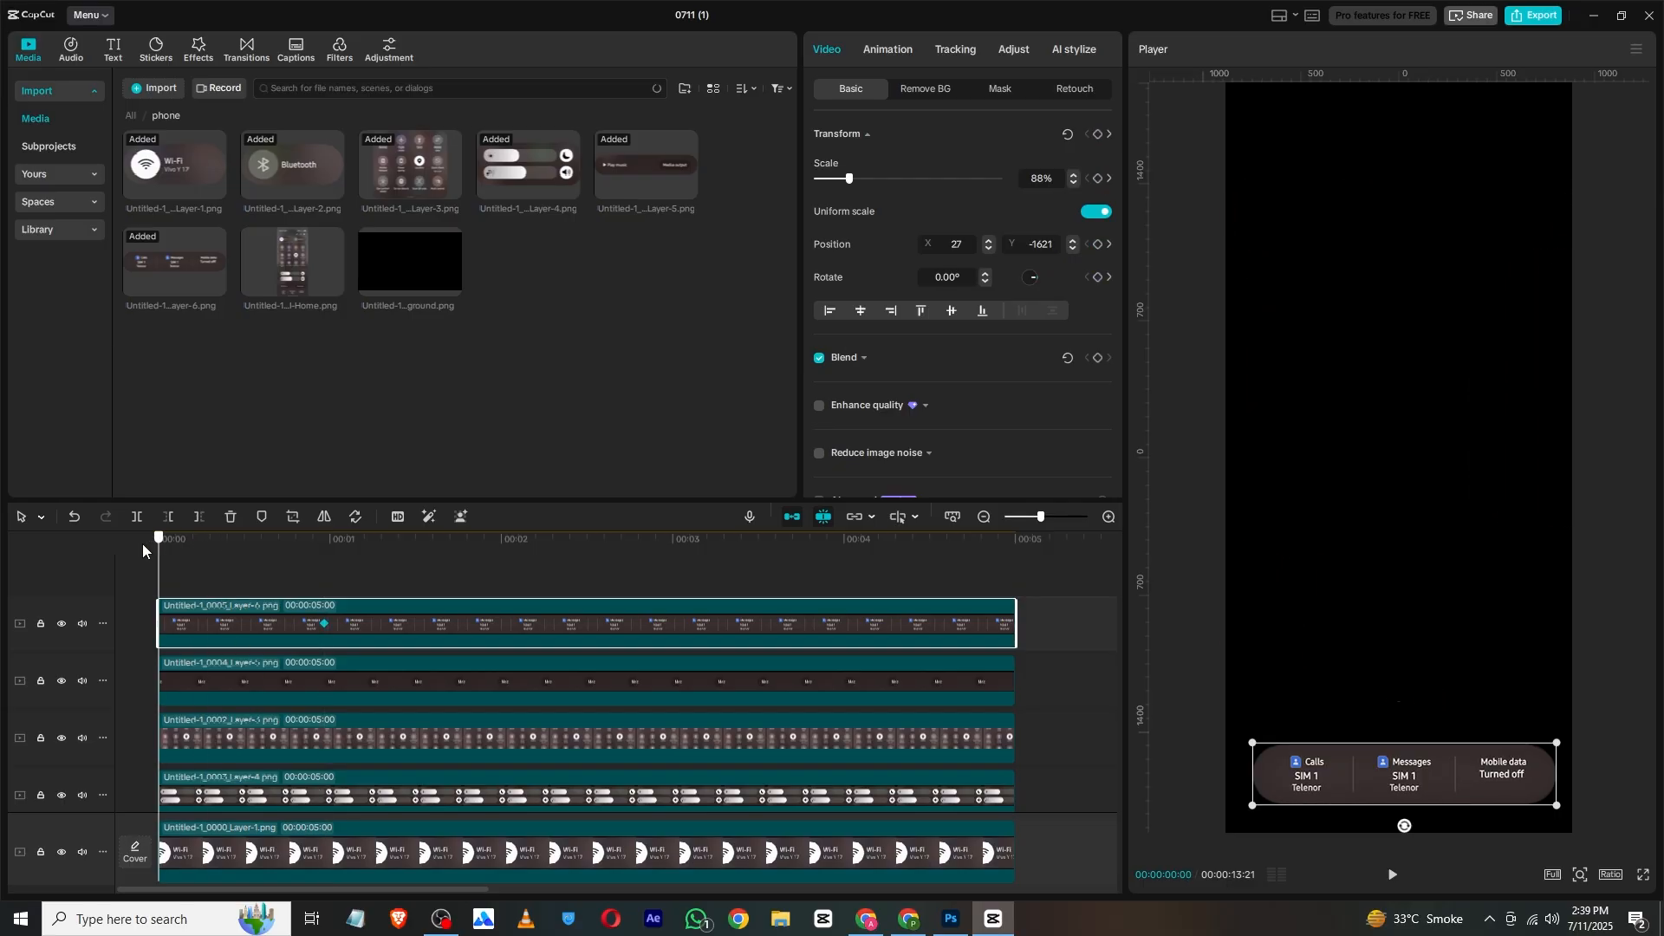
pyautogui.moveTo(1423, 779); pyautogui.dragTo(1416, 870)
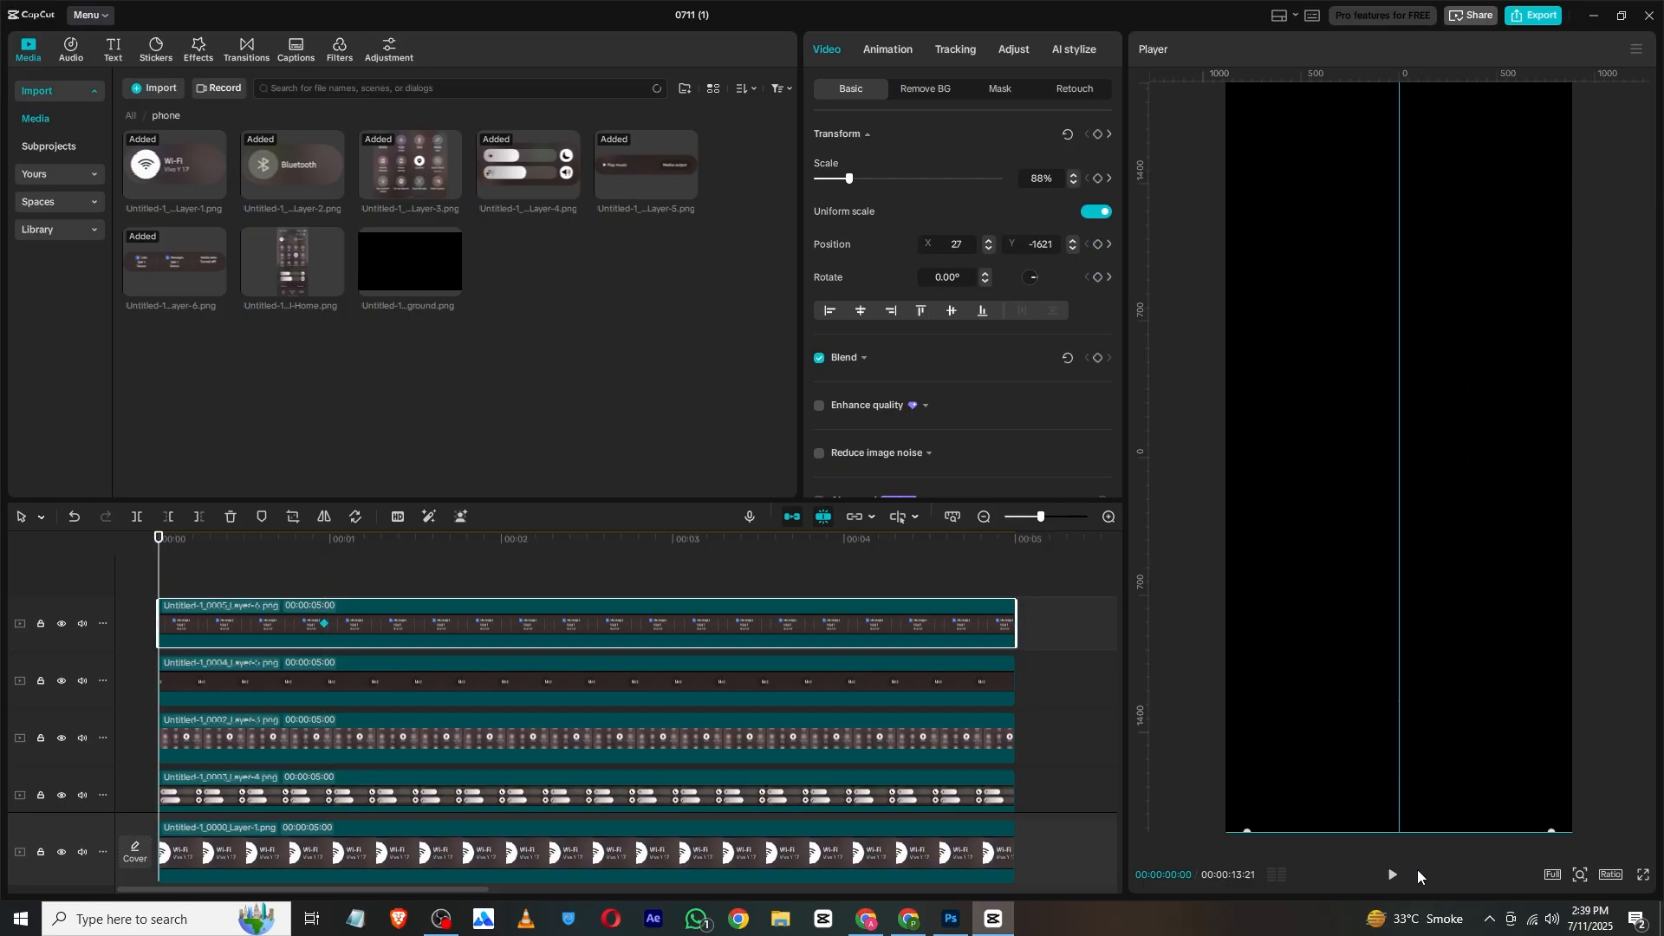
pyautogui.click(173, 580)
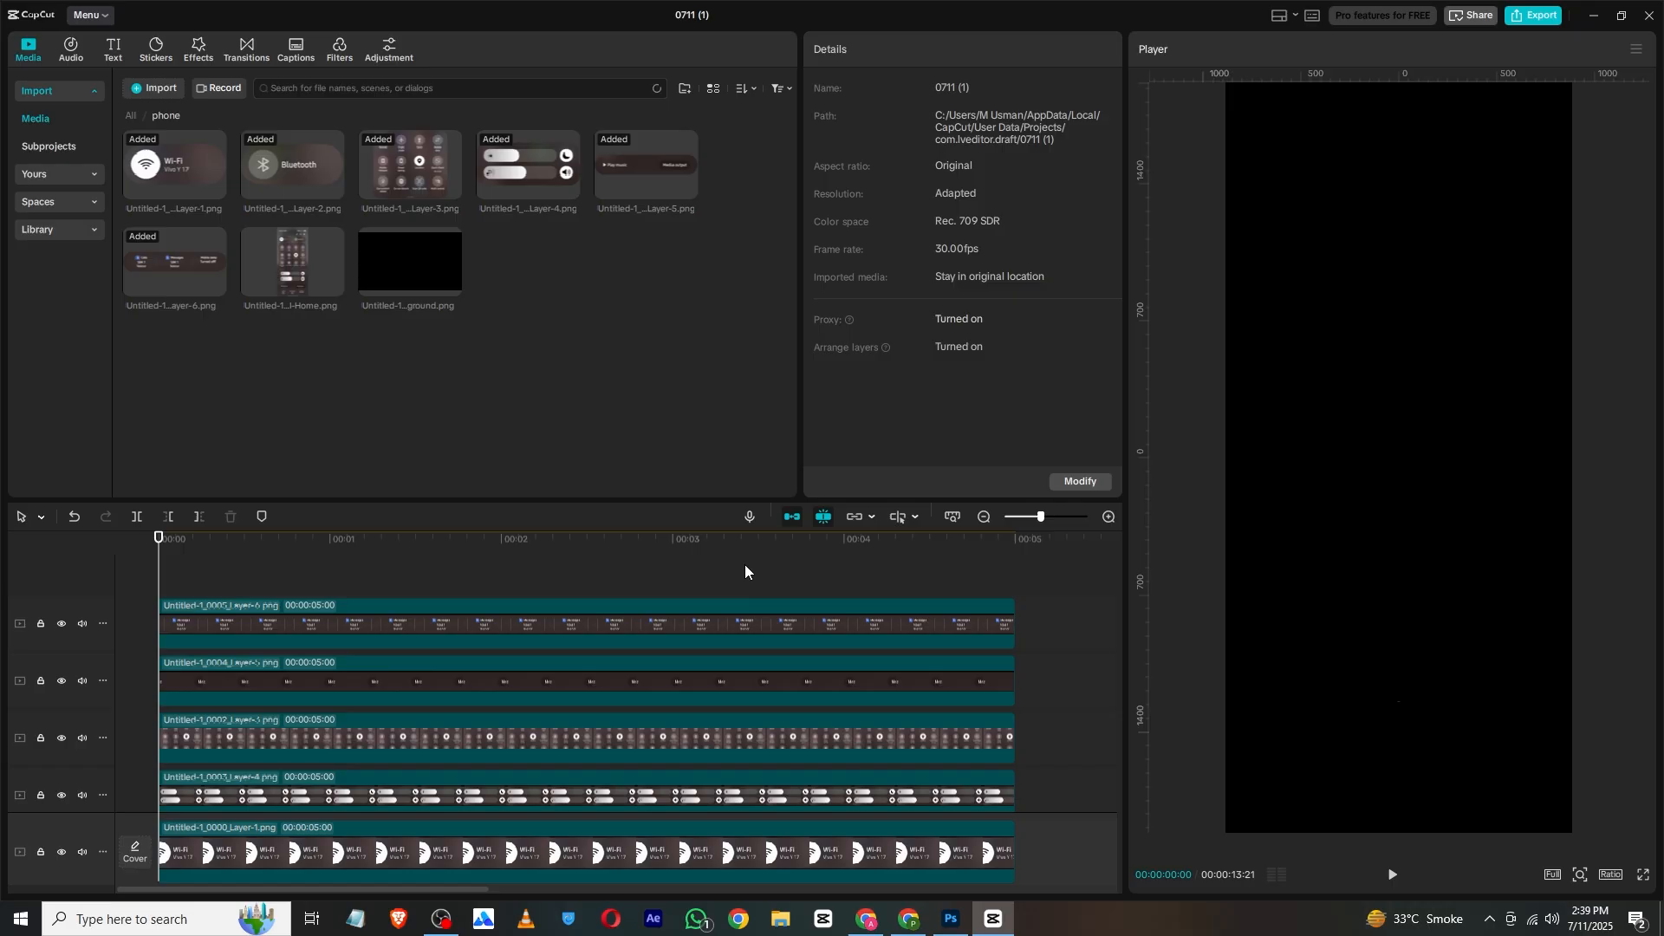
# Step: Preview the card animation and return the playhead to the end keyframes at 00:00:00:29
pyautogui.scroll(-2, 744, 567)
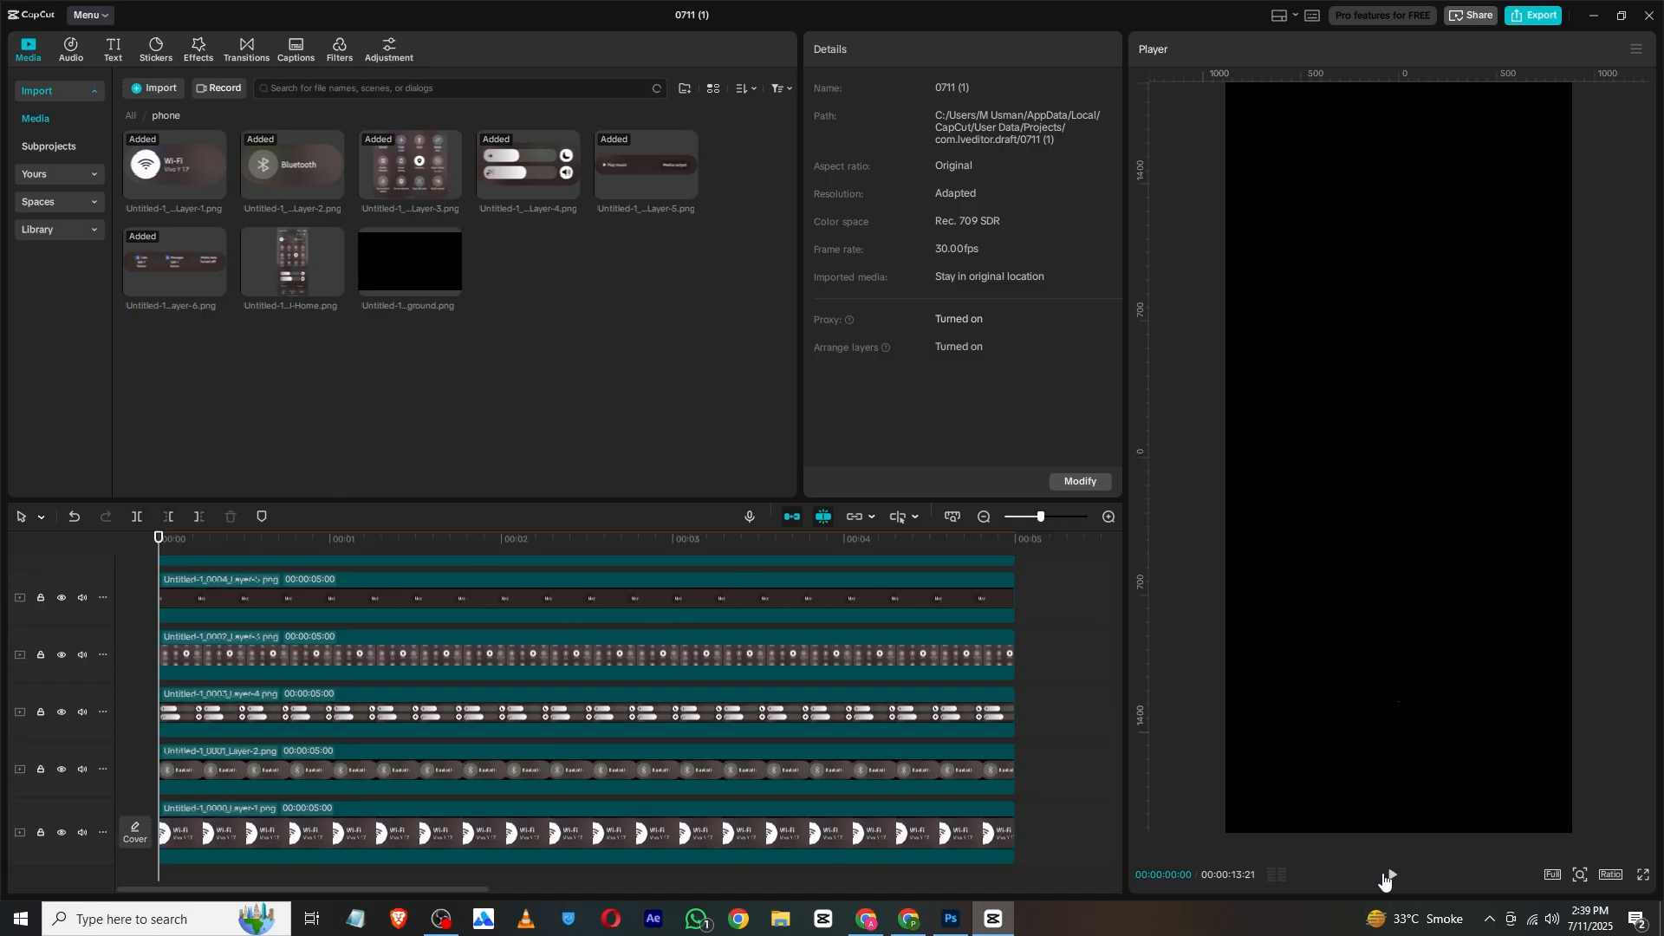
pyautogui.click(1389, 875)
pyautogui.click(1389, 875)
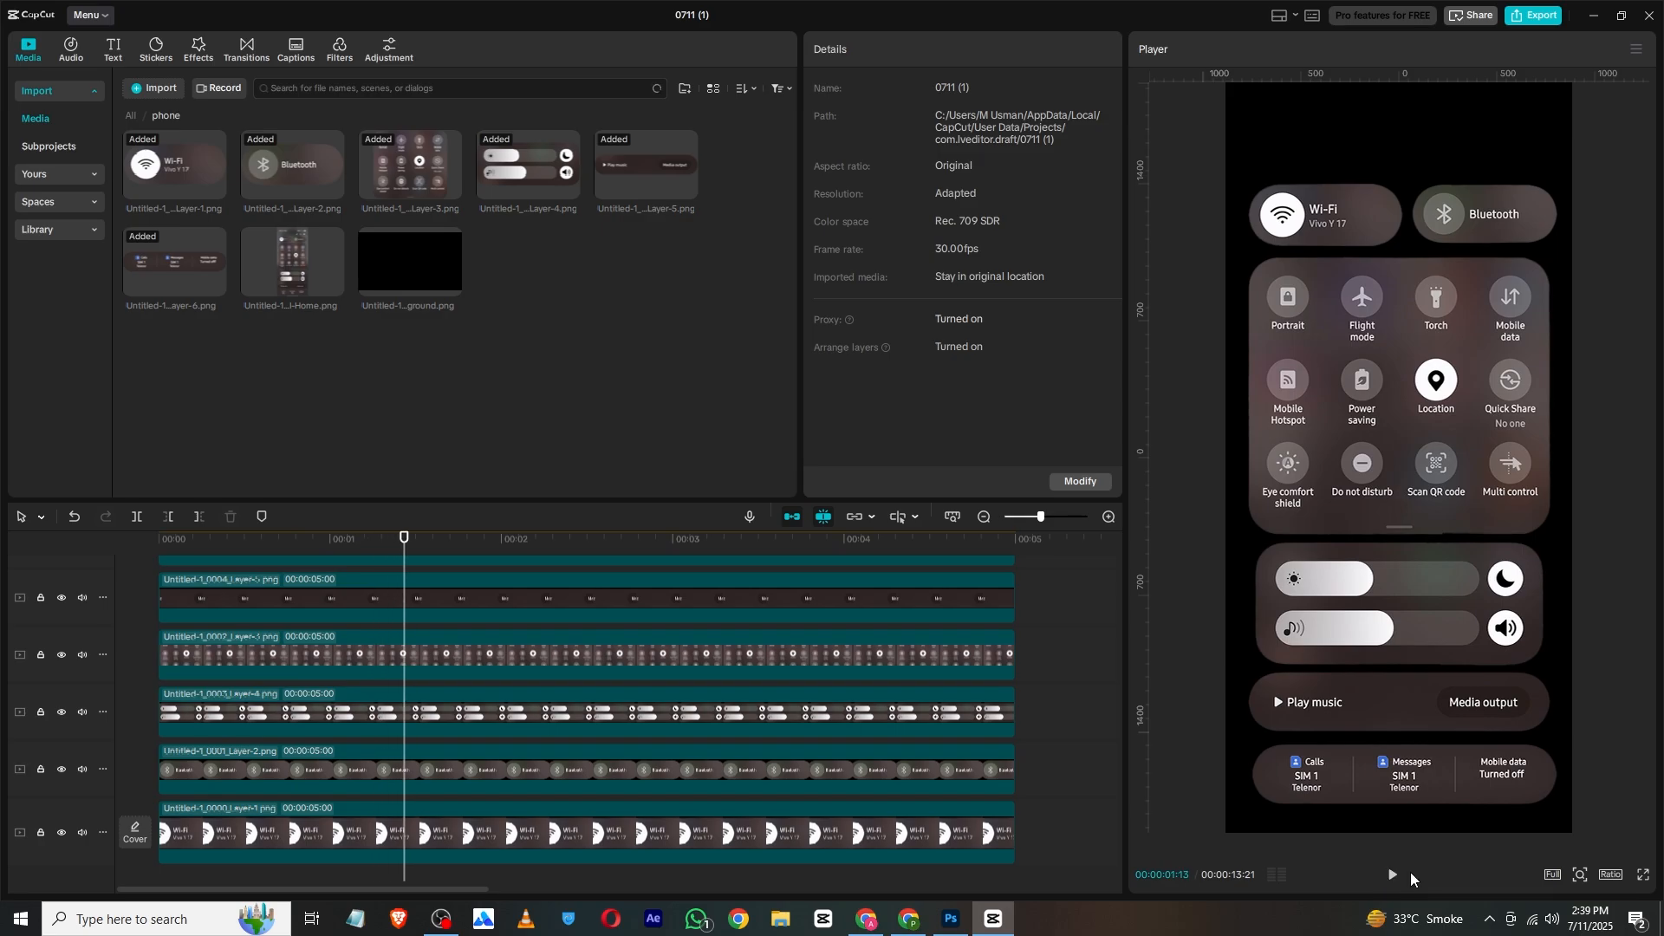
pyautogui.scroll(-1, 800, 714)
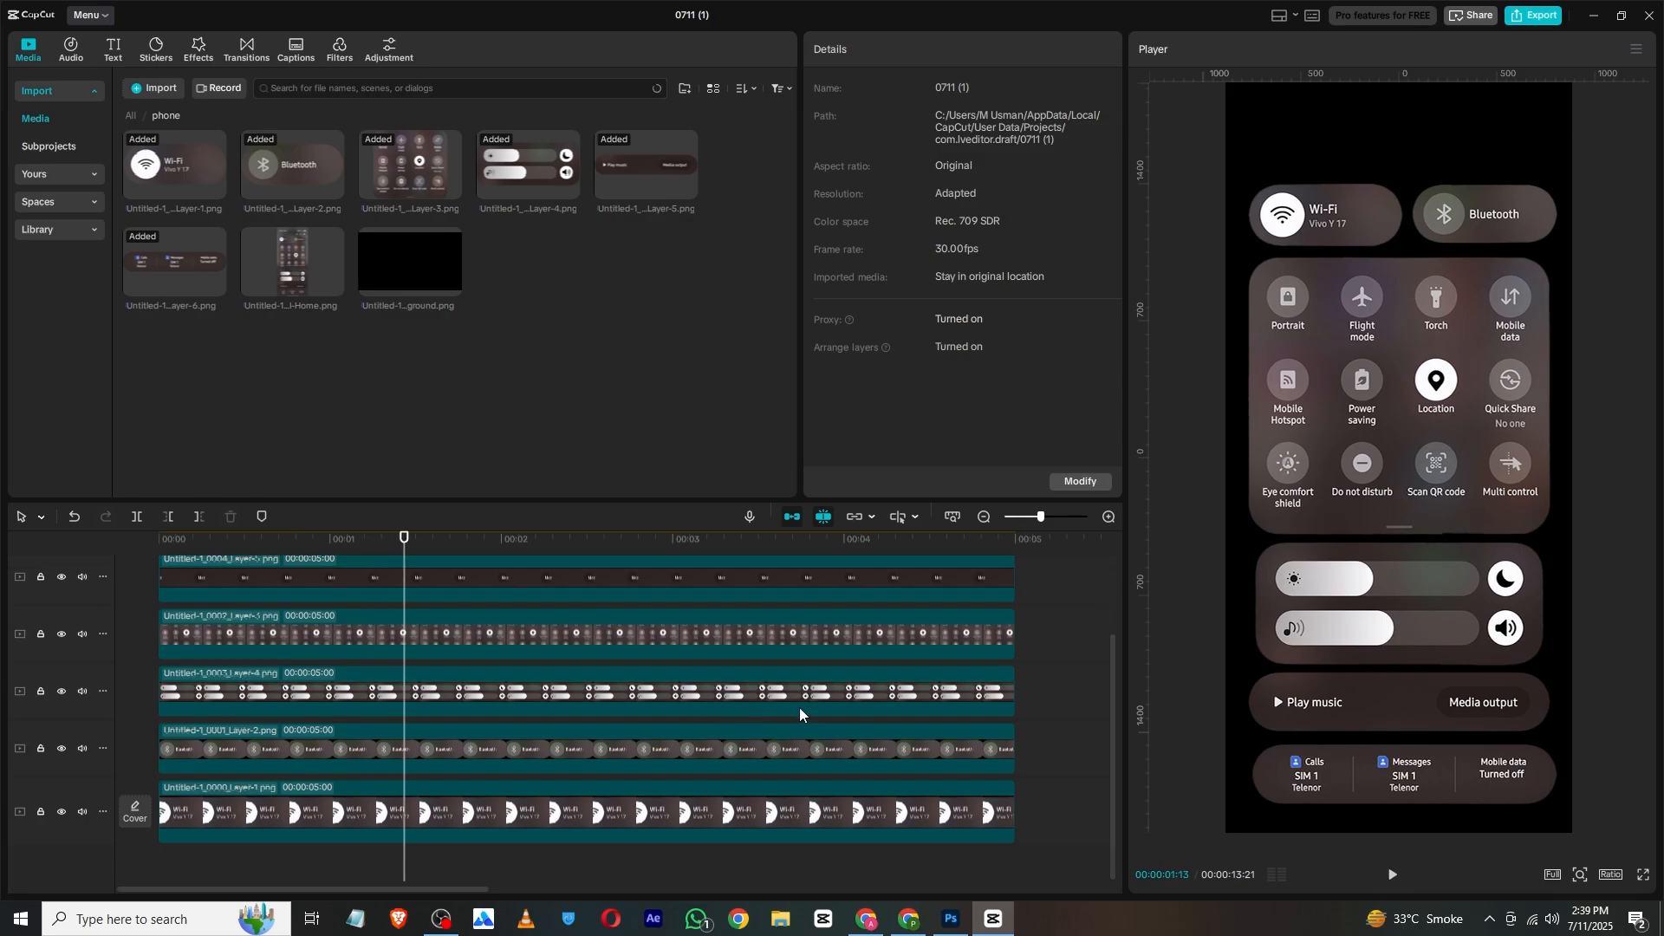
pyautogui.click(1330, 727)
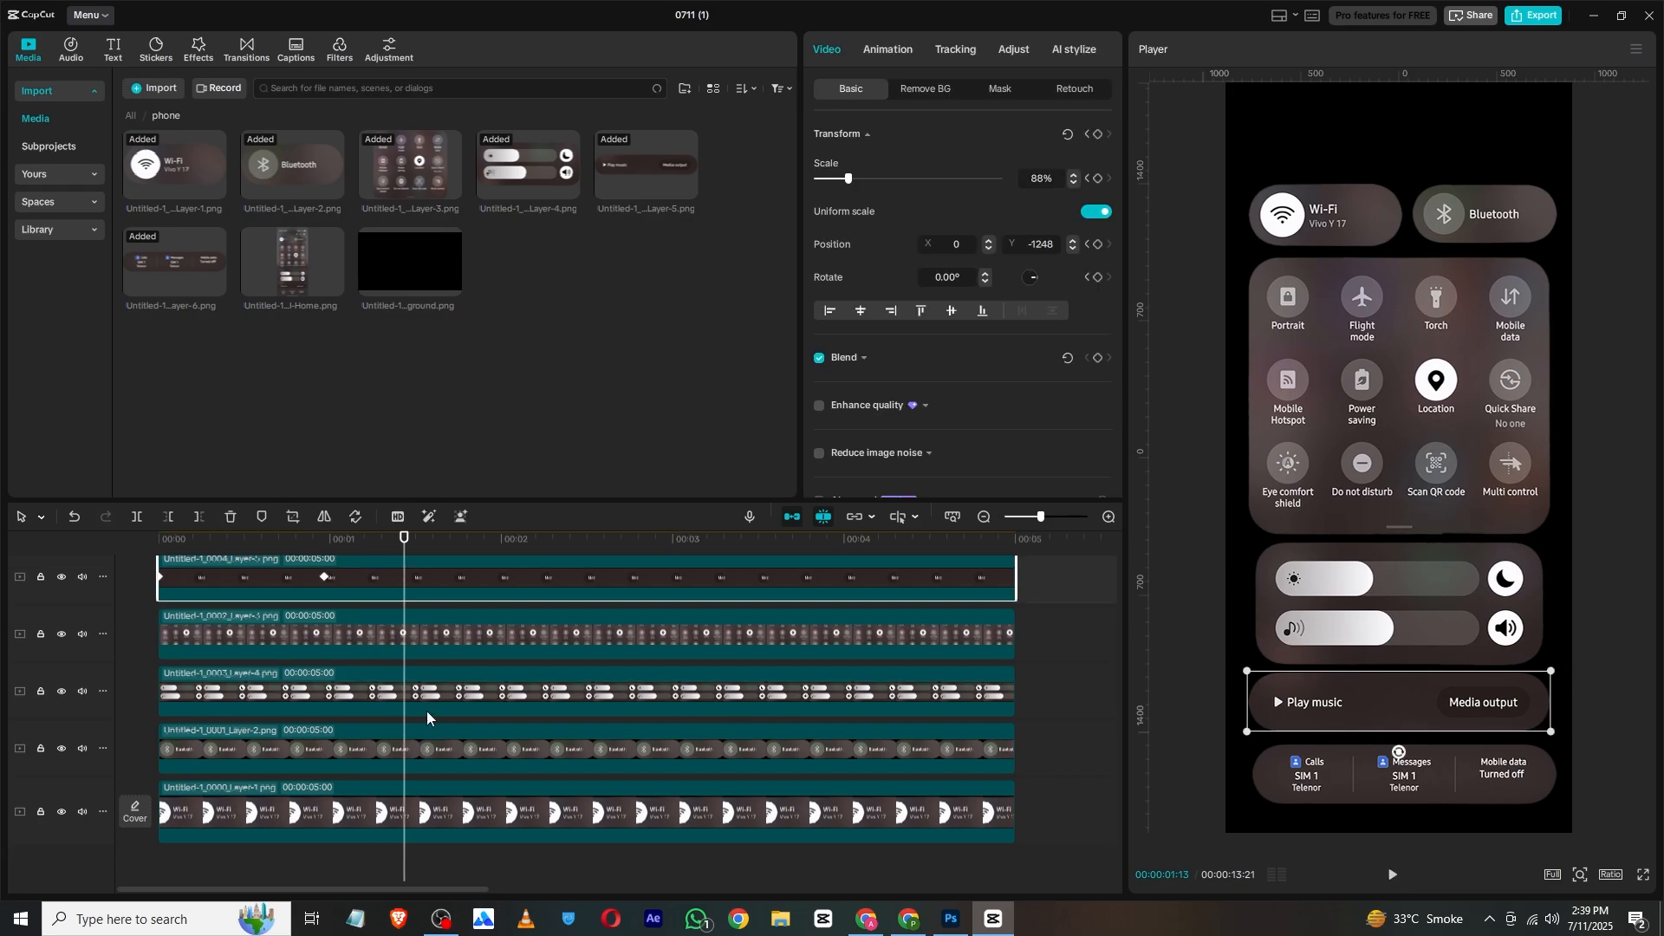
pyautogui.click(344, 649)
pyautogui.moveTo(324, 539)
pyautogui.mouseDown()
pyautogui.moveTo(163, 557)
pyautogui.moveTo(321, 557)
pyautogui.mouseUp()
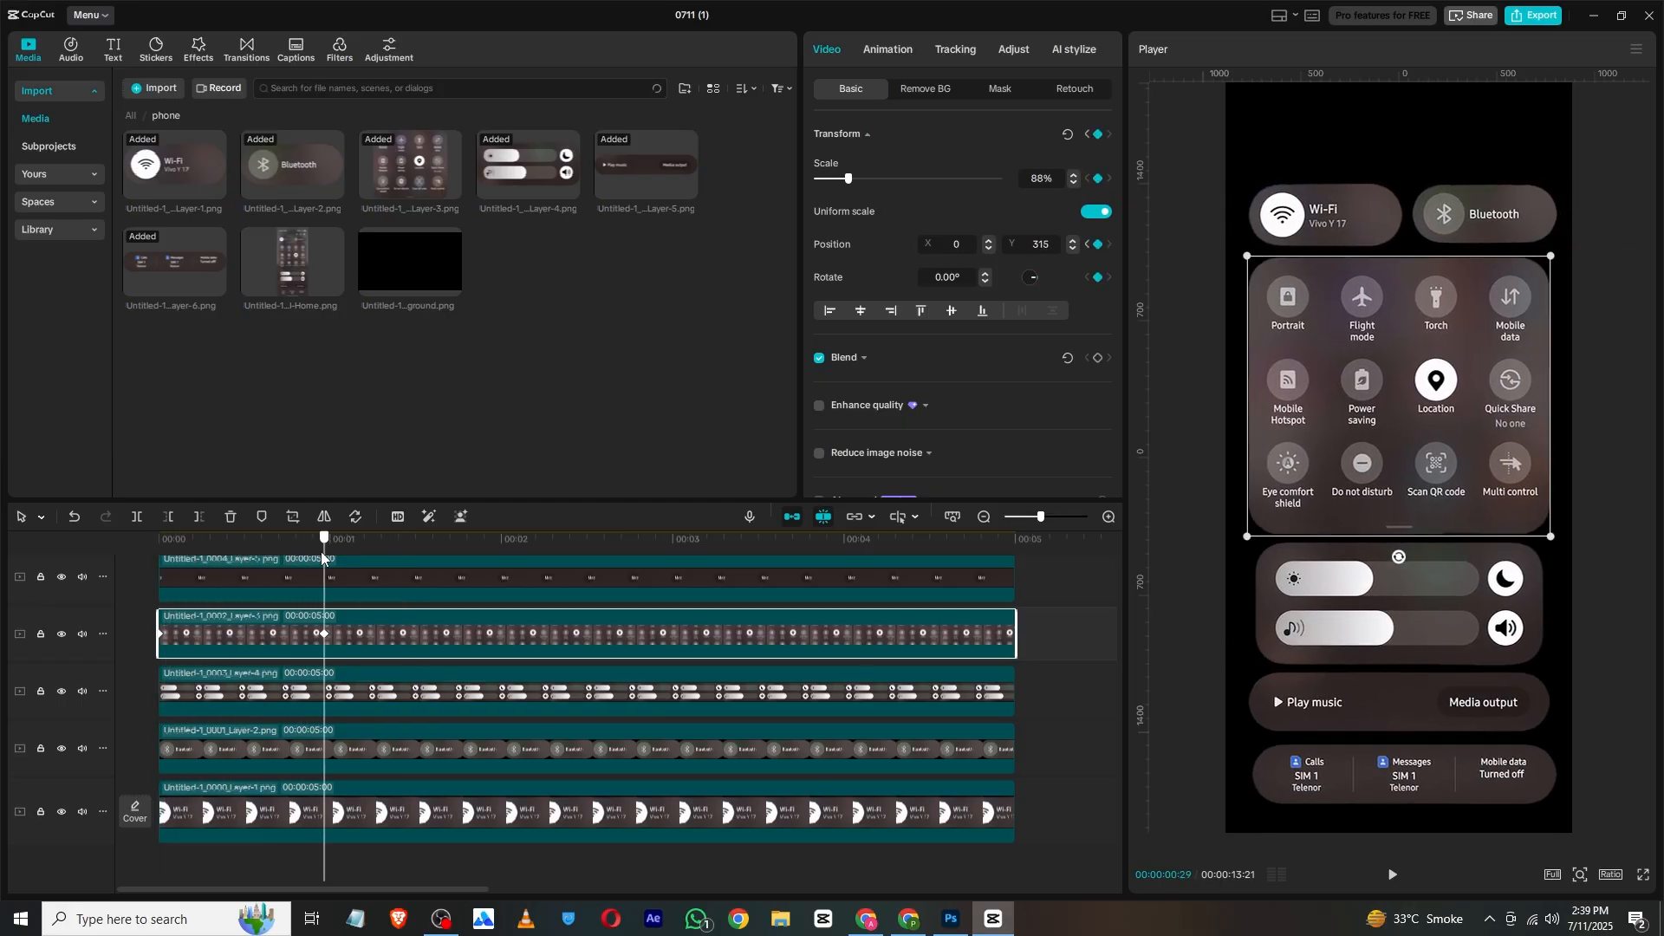
pyautogui.click(1198, 595)
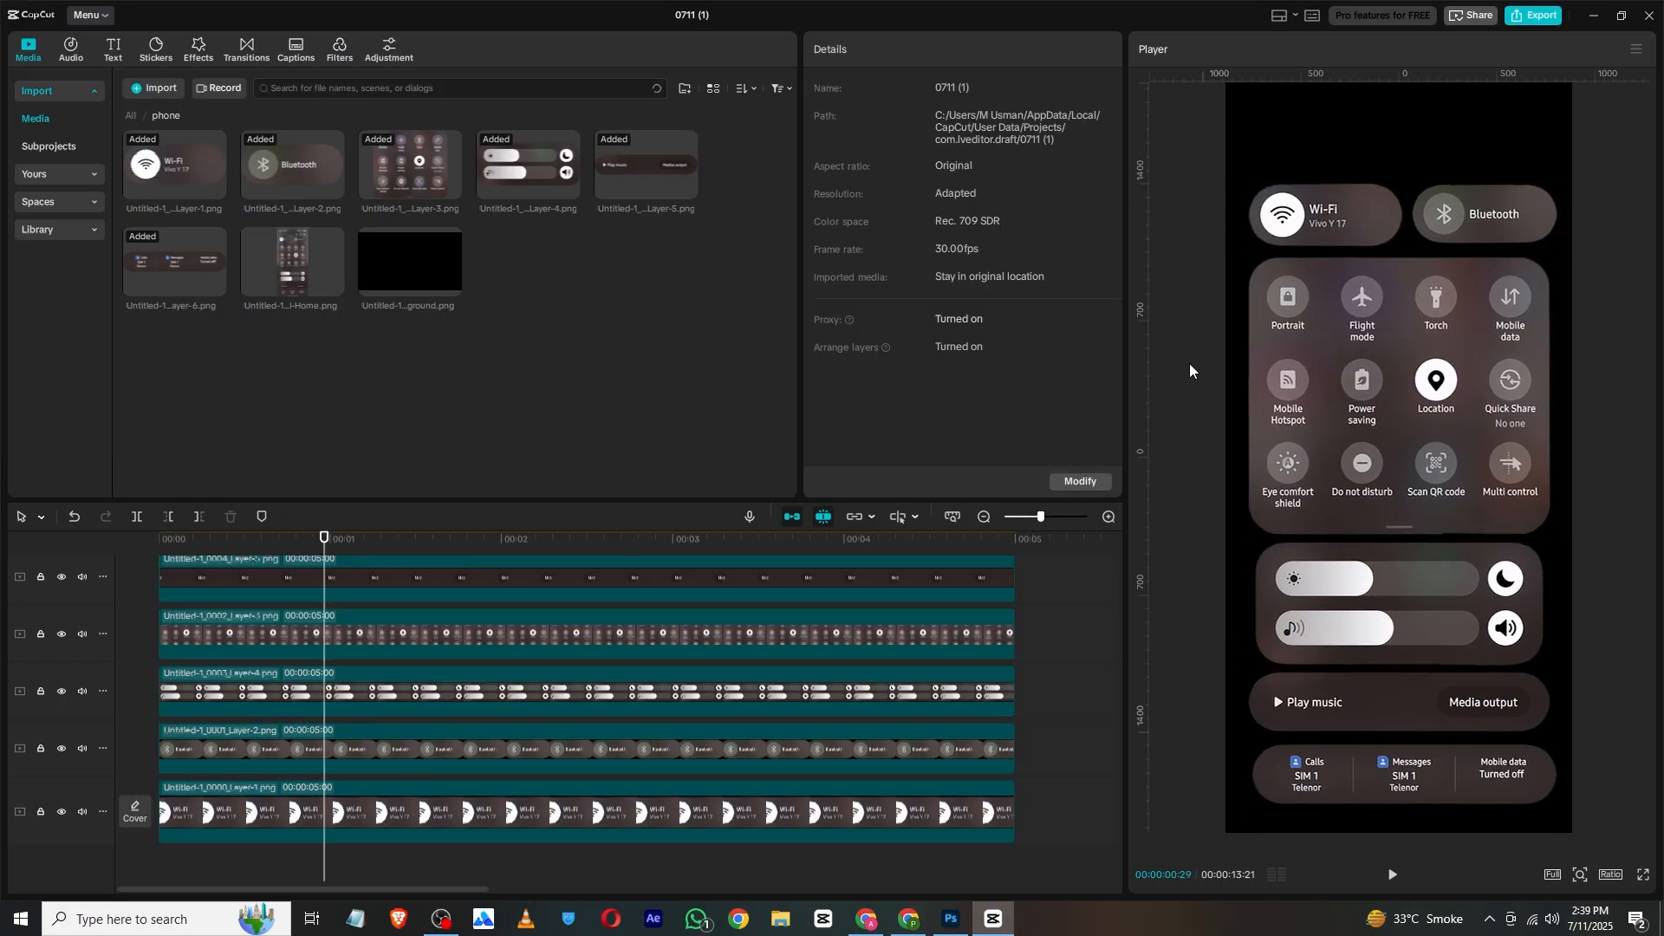
# Step: Apply the Cubic Out preset curve to the Wi-Fi card's keyframe at 00:00:00:29
pyautogui.click(314, 825)
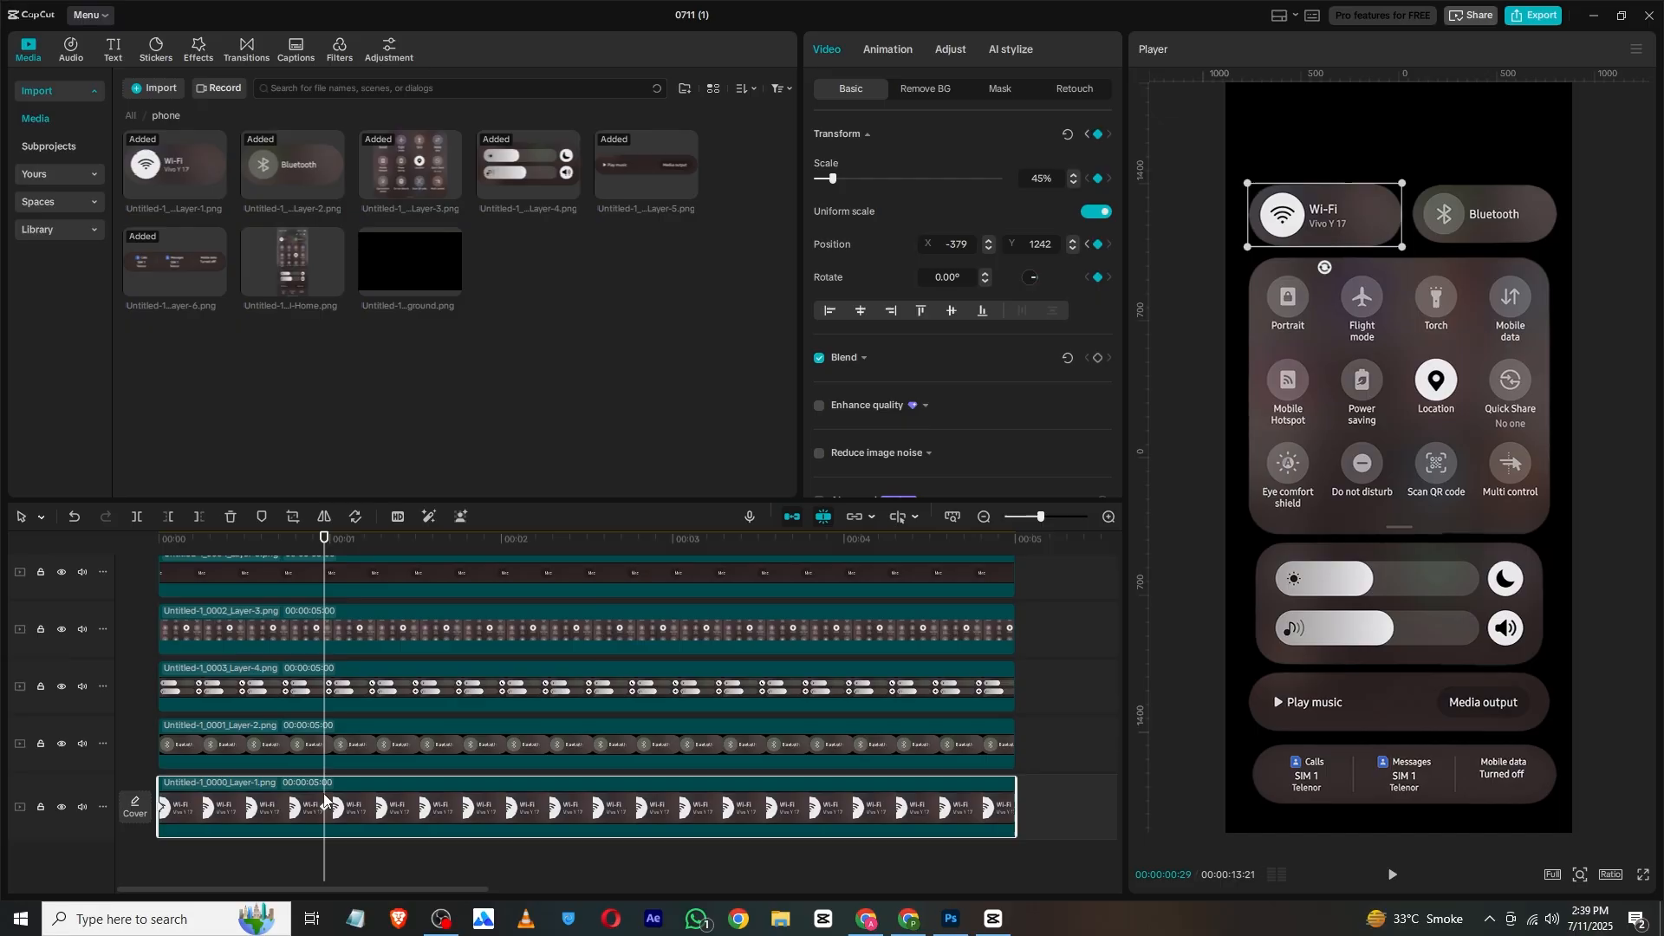
pyautogui.rightClick(326, 813)
pyautogui.click(460, 821)
pyautogui.click(559, 766)
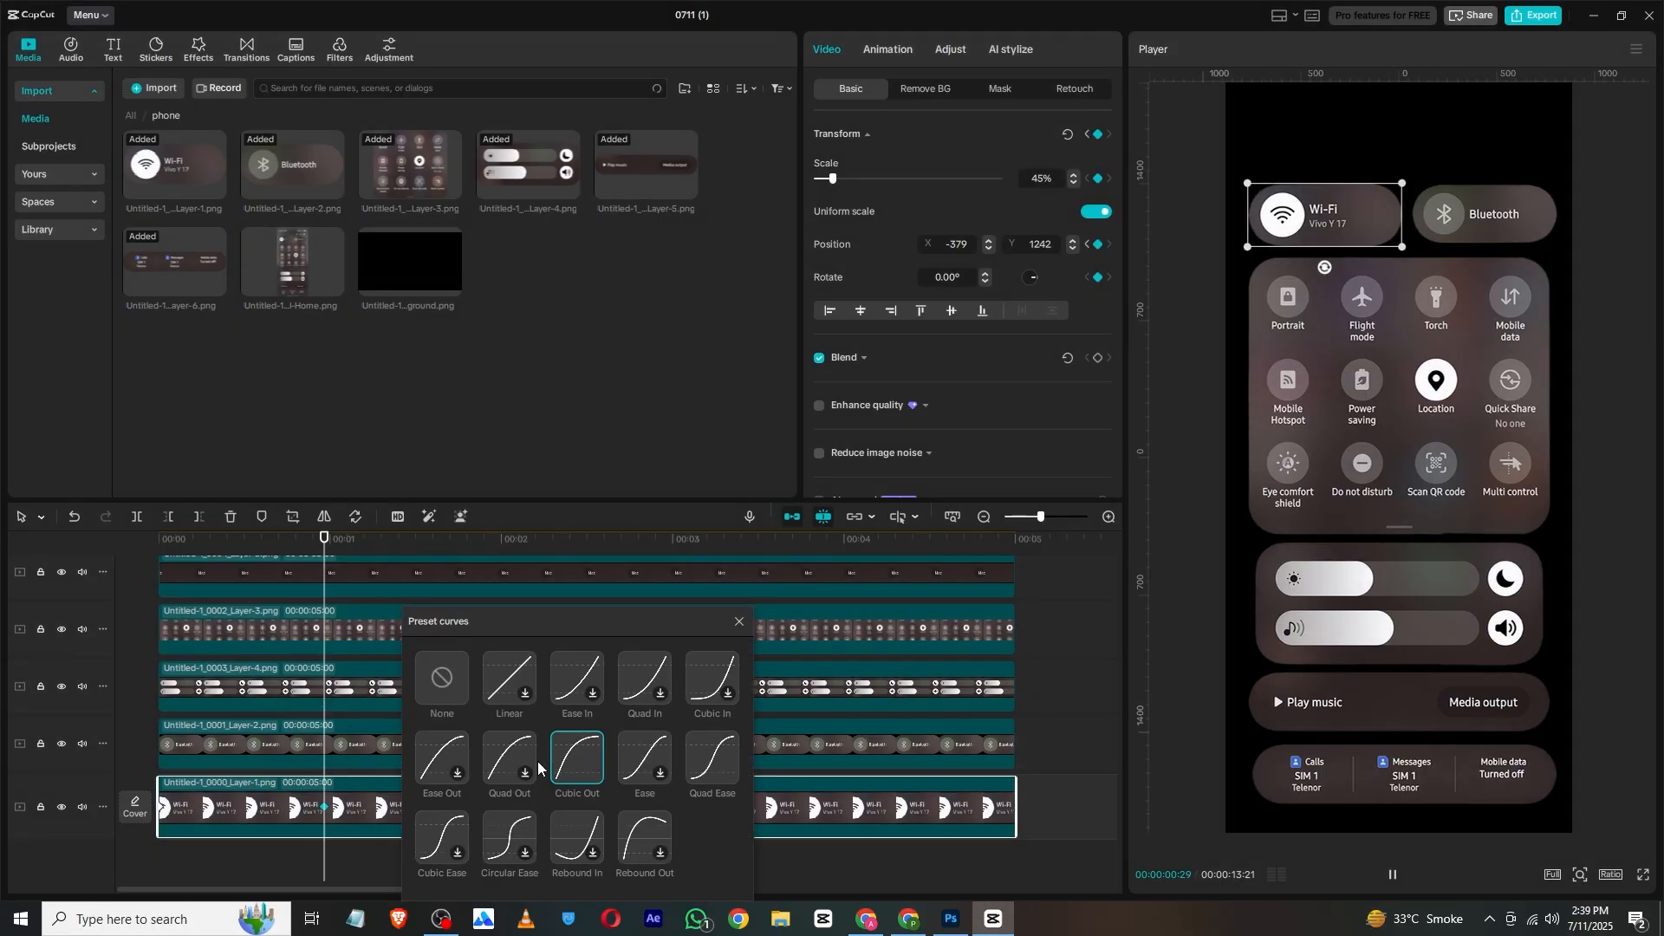
pyautogui.click(738, 621)
# Step: Apply the Cubic Out preset curve to the Bluetooth card's keyframe at 00:00:00:29
pyautogui.click(307, 747)
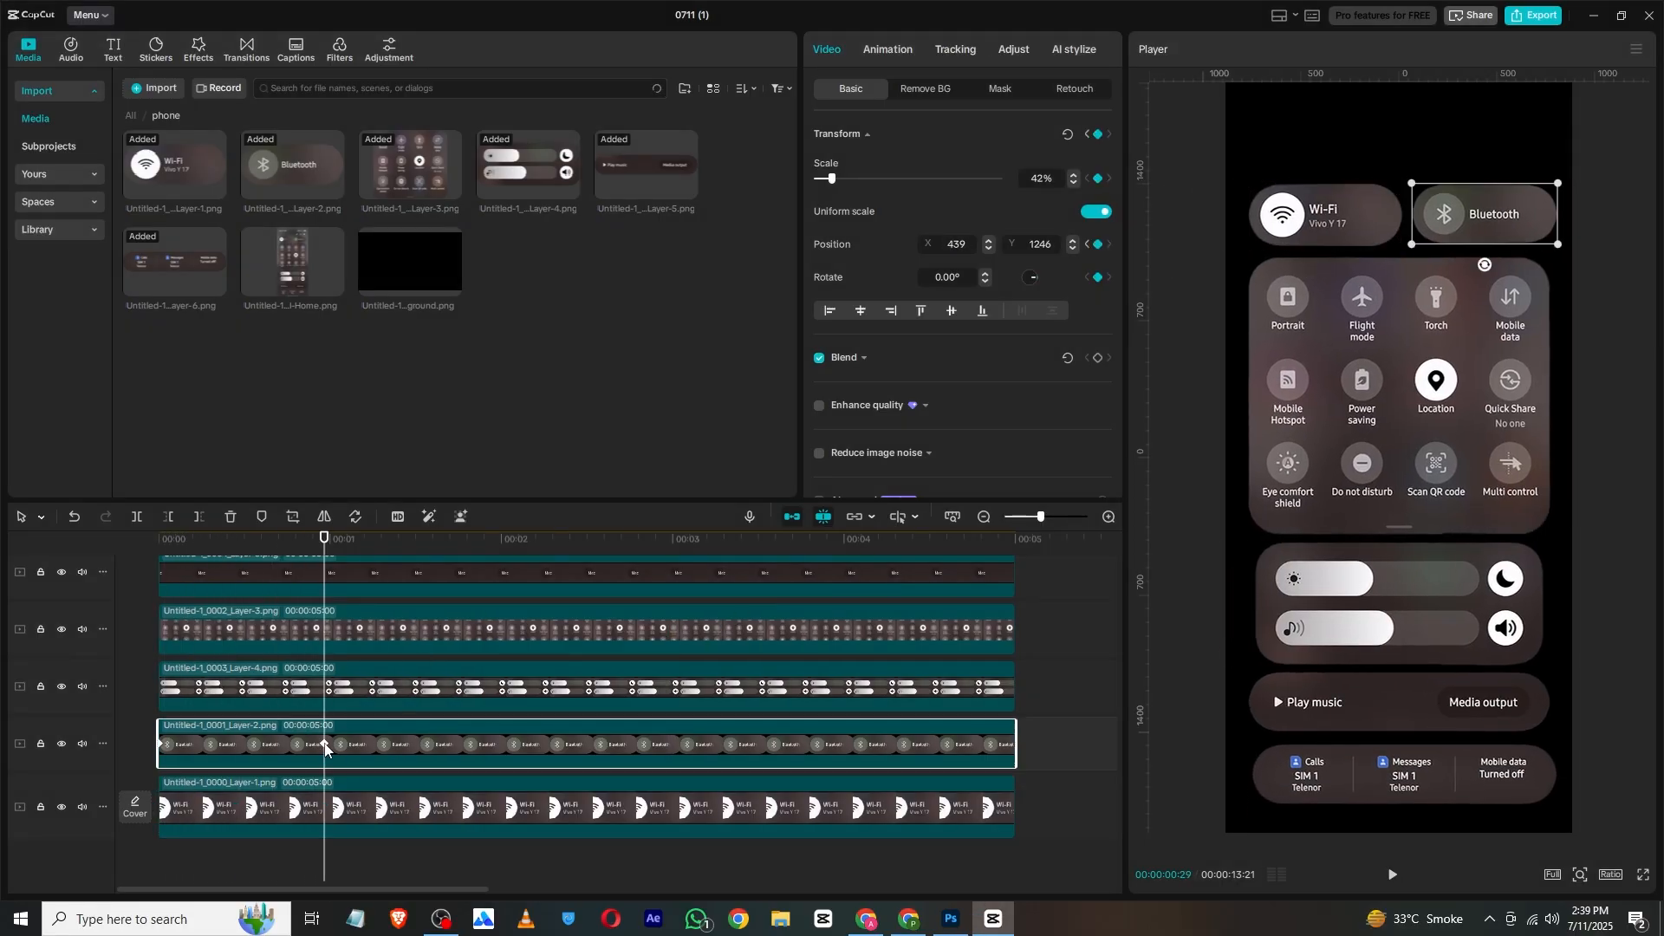
pyautogui.rightClick(326, 746)
pyautogui.click(460, 809)
pyautogui.click(572, 758)
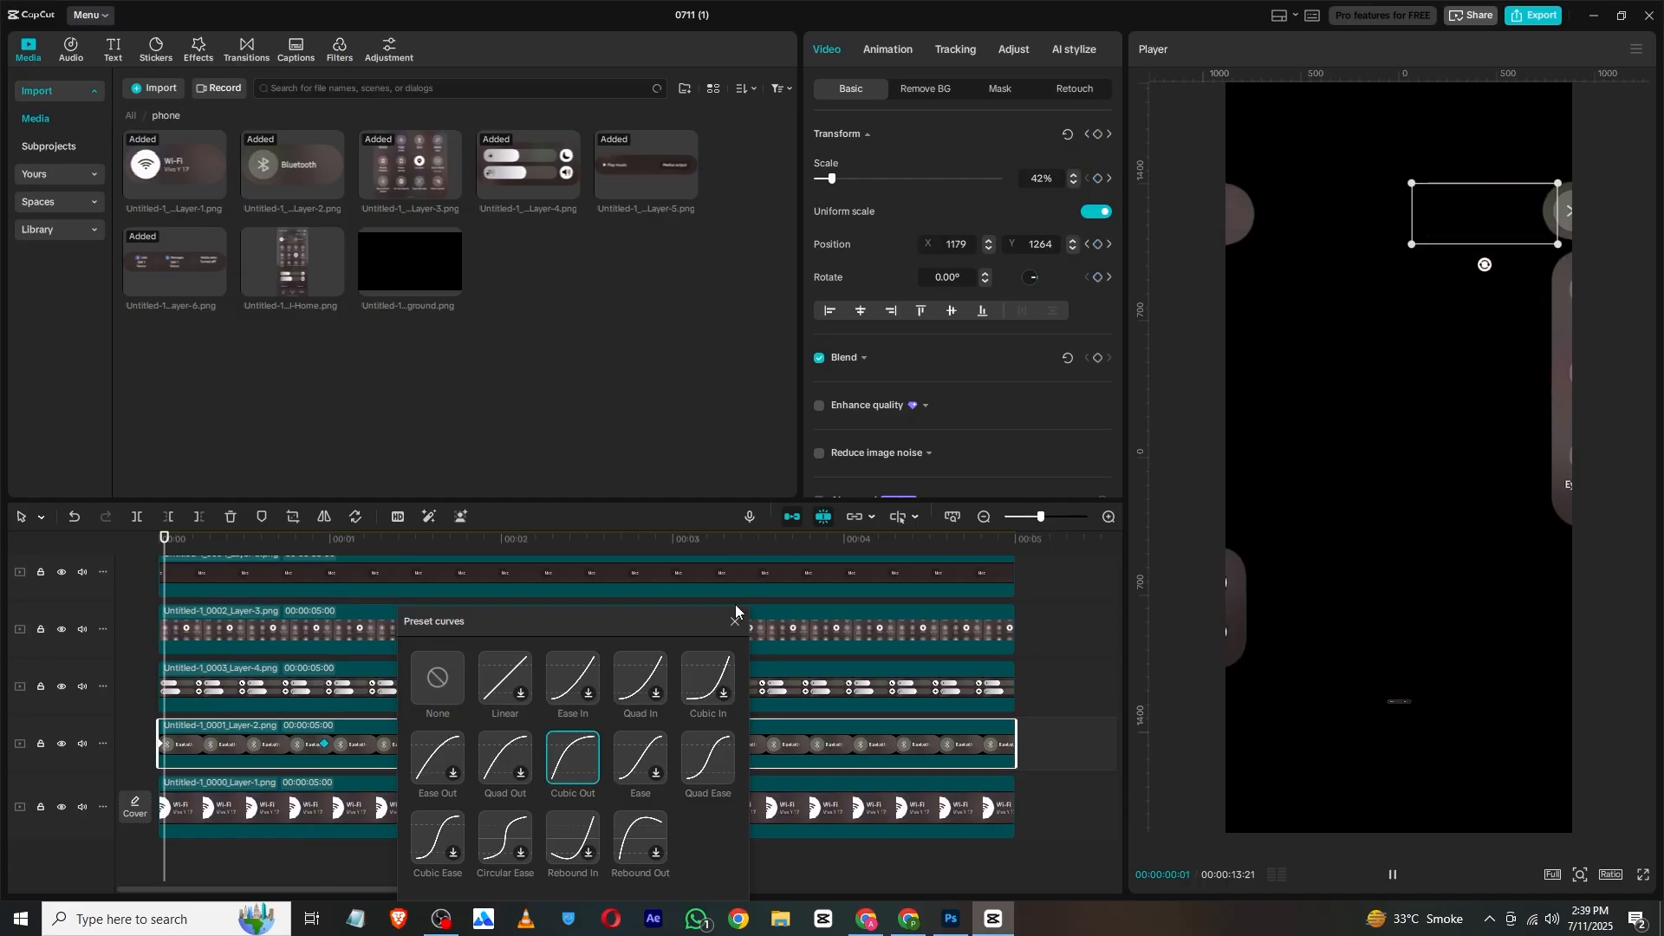
pyautogui.click(735, 622)
# Step: Apply the Cubic Out preset curve to the 00:00:00:29 keyframes of the sliders card and the toggle grid card
pyautogui.rightClick(326, 686)
pyautogui.click(457, 798)
pyautogui.click(631, 759)
pyautogui.click(792, 621)
pyautogui.rightClick(325, 629)
pyautogui.click(386, 742)
pyautogui.click(565, 759)
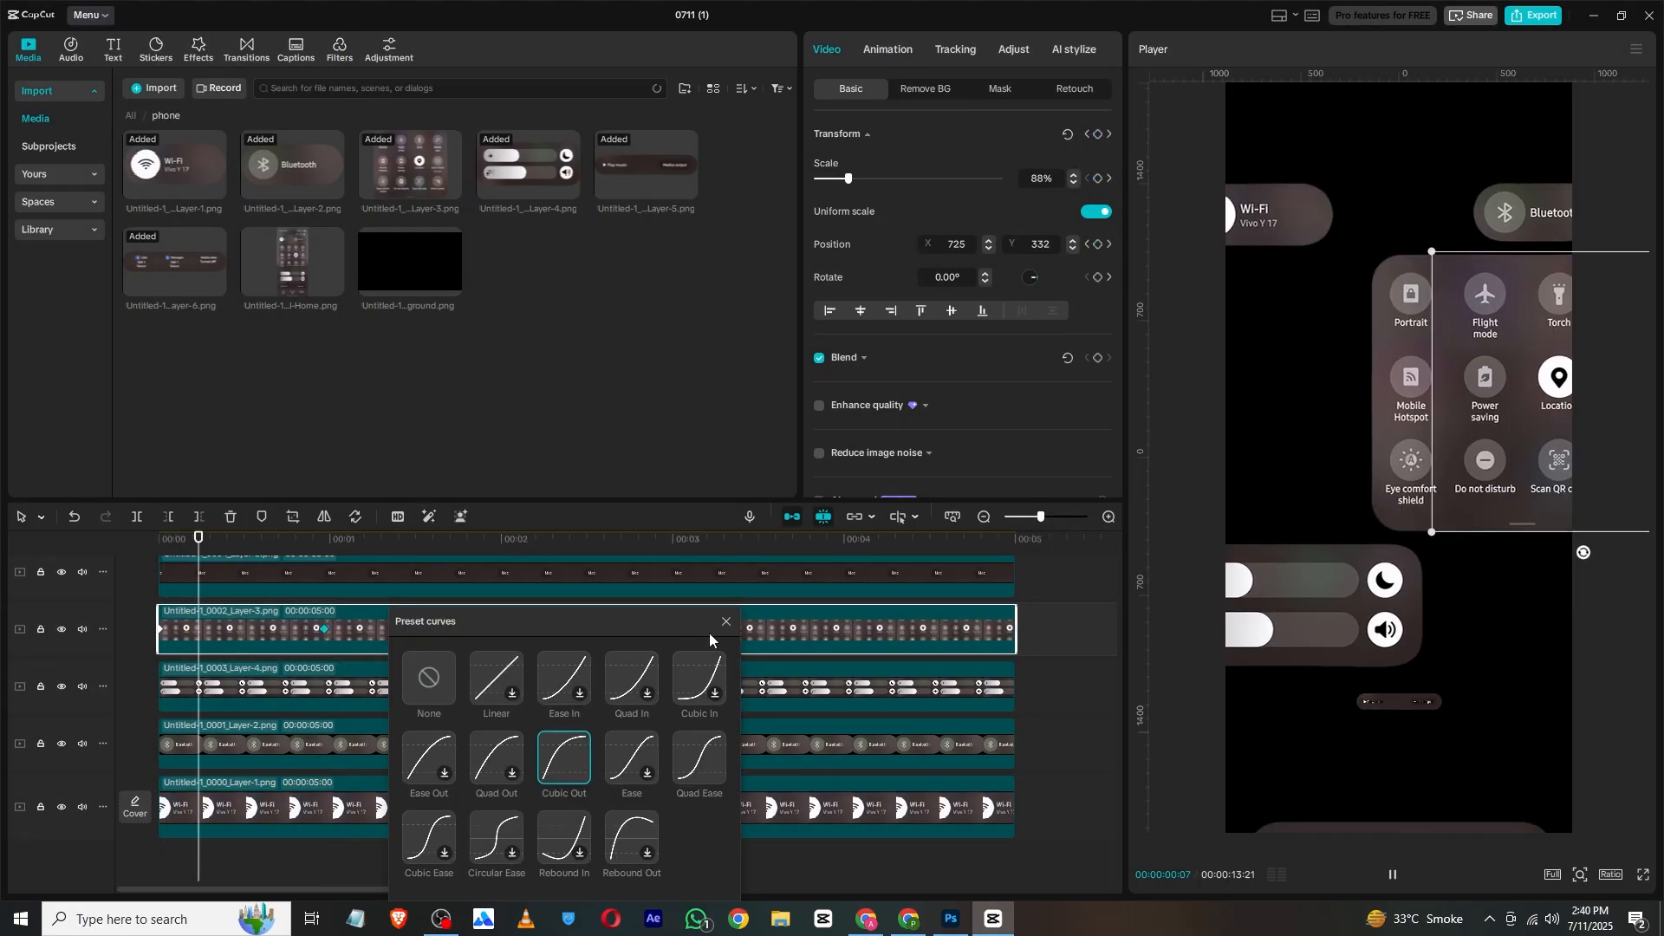
pyautogui.click(727, 621)
# Step: Apply the Cubic Out preset curve to the end keyframes of the Play music card and SIM card strip, and preview the animation
pyautogui.rightClick(325, 633)
pyautogui.click(385, 745)
pyautogui.click(559, 759)
pyautogui.rightClick(326, 620)
pyautogui.click(560, 759)
pyautogui.click(598, 569)
pyautogui.click(1393, 875)
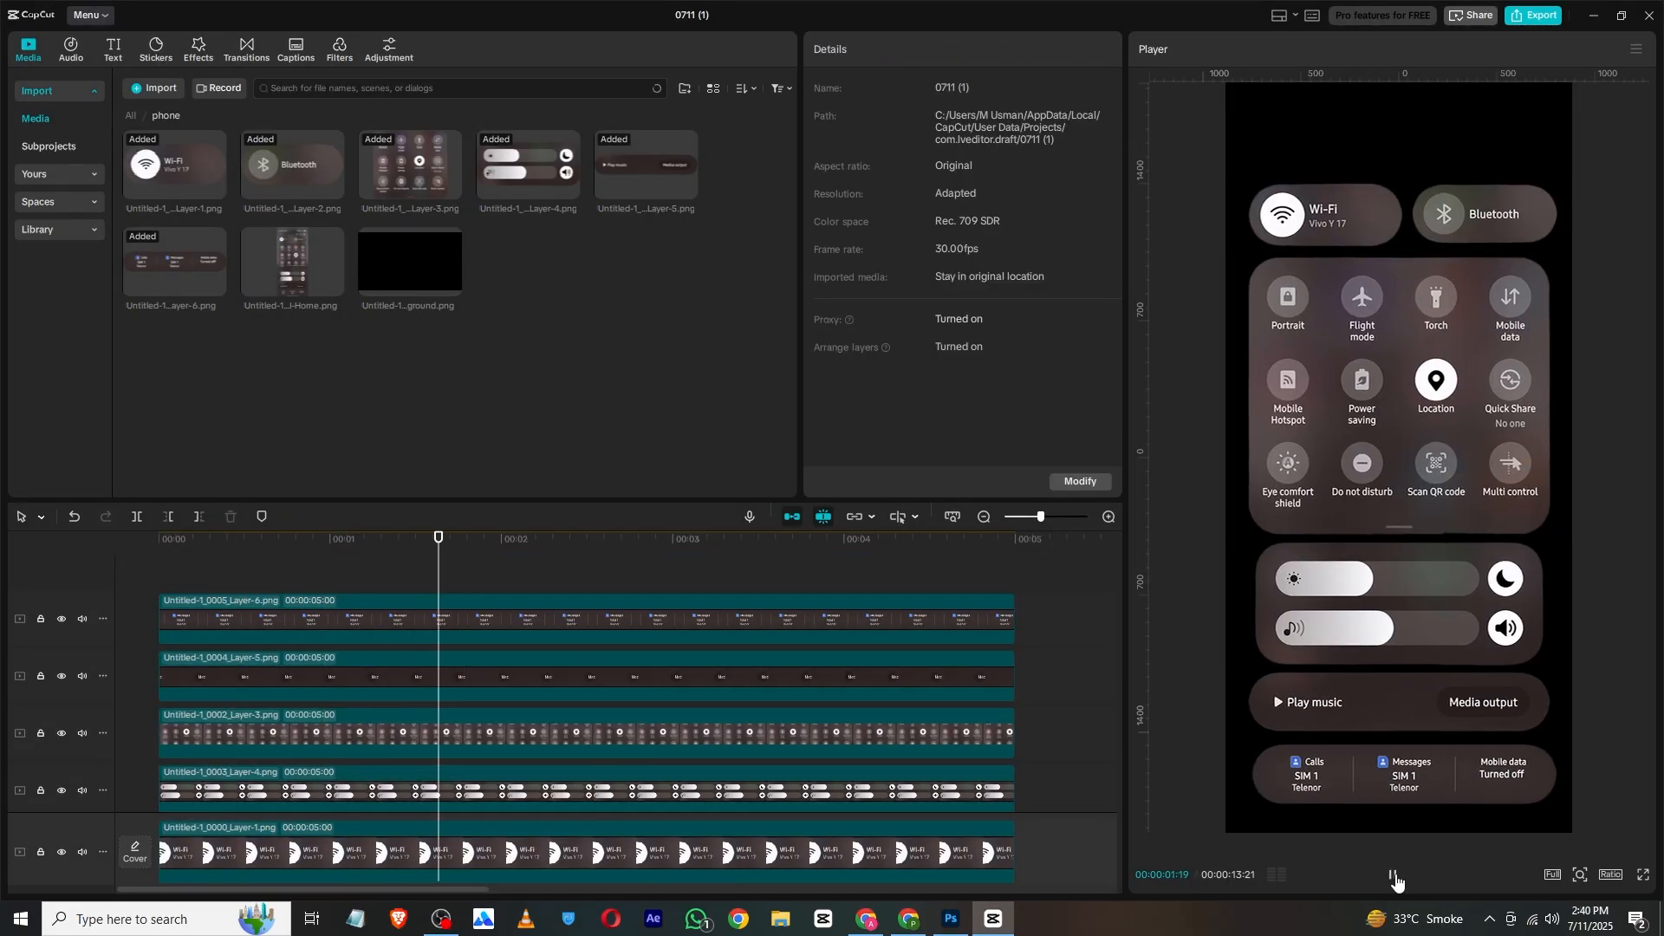
# Step: Delay the end keyframes of all six cards by staggered amounts, placing the Wi-Fi card's at 00:00:01:24
pyautogui.click(326, 621)
pyautogui.click(326, 677)
pyautogui.click(326, 735)
pyautogui.scroll(-1, 330, 745)
pyautogui.click(328, 748)
pyautogui.click(328, 744)
pyautogui.moveTo(326, 806); pyautogui.dragTo(467, 807)
pyautogui.press('Home')
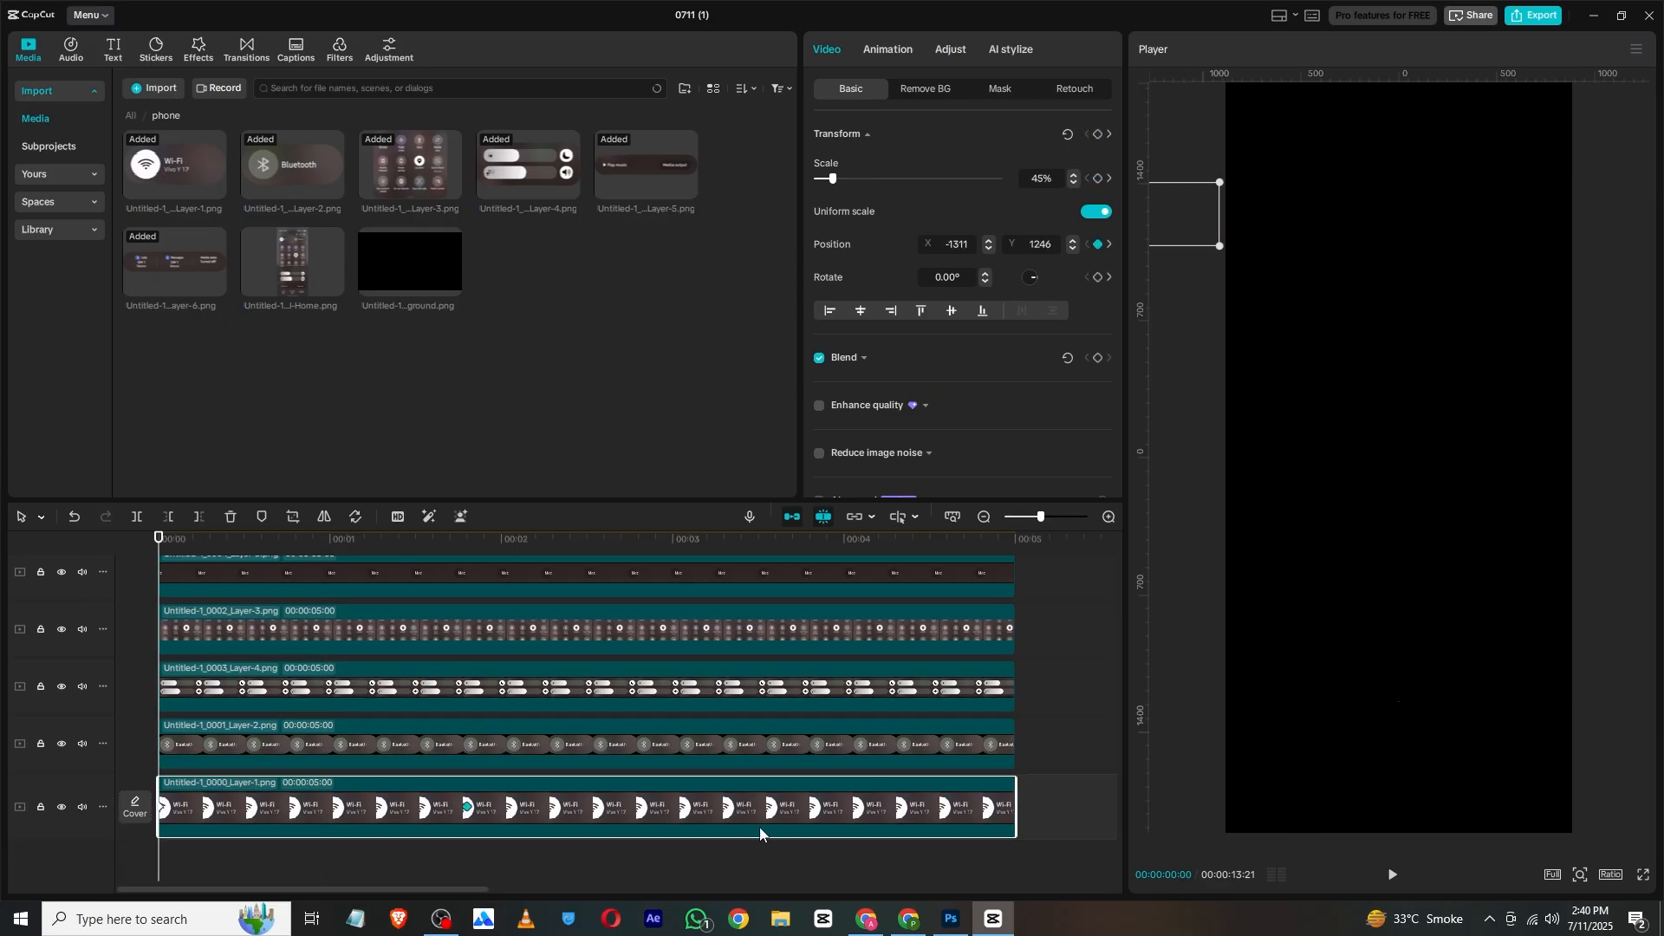
# Step: Apply the Cubic Out preset curve to the moved end keyframes of the Wi-Fi and Bluetooth cards
pyautogui.rightClick(467, 807)
pyautogui.click(506, 809)
pyautogui.click(682, 759)
pyautogui.click(842, 621)
pyautogui.click(475, 746)
pyautogui.rightClick(472, 745)
pyautogui.click(528, 809)
pyautogui.click(702, 757)
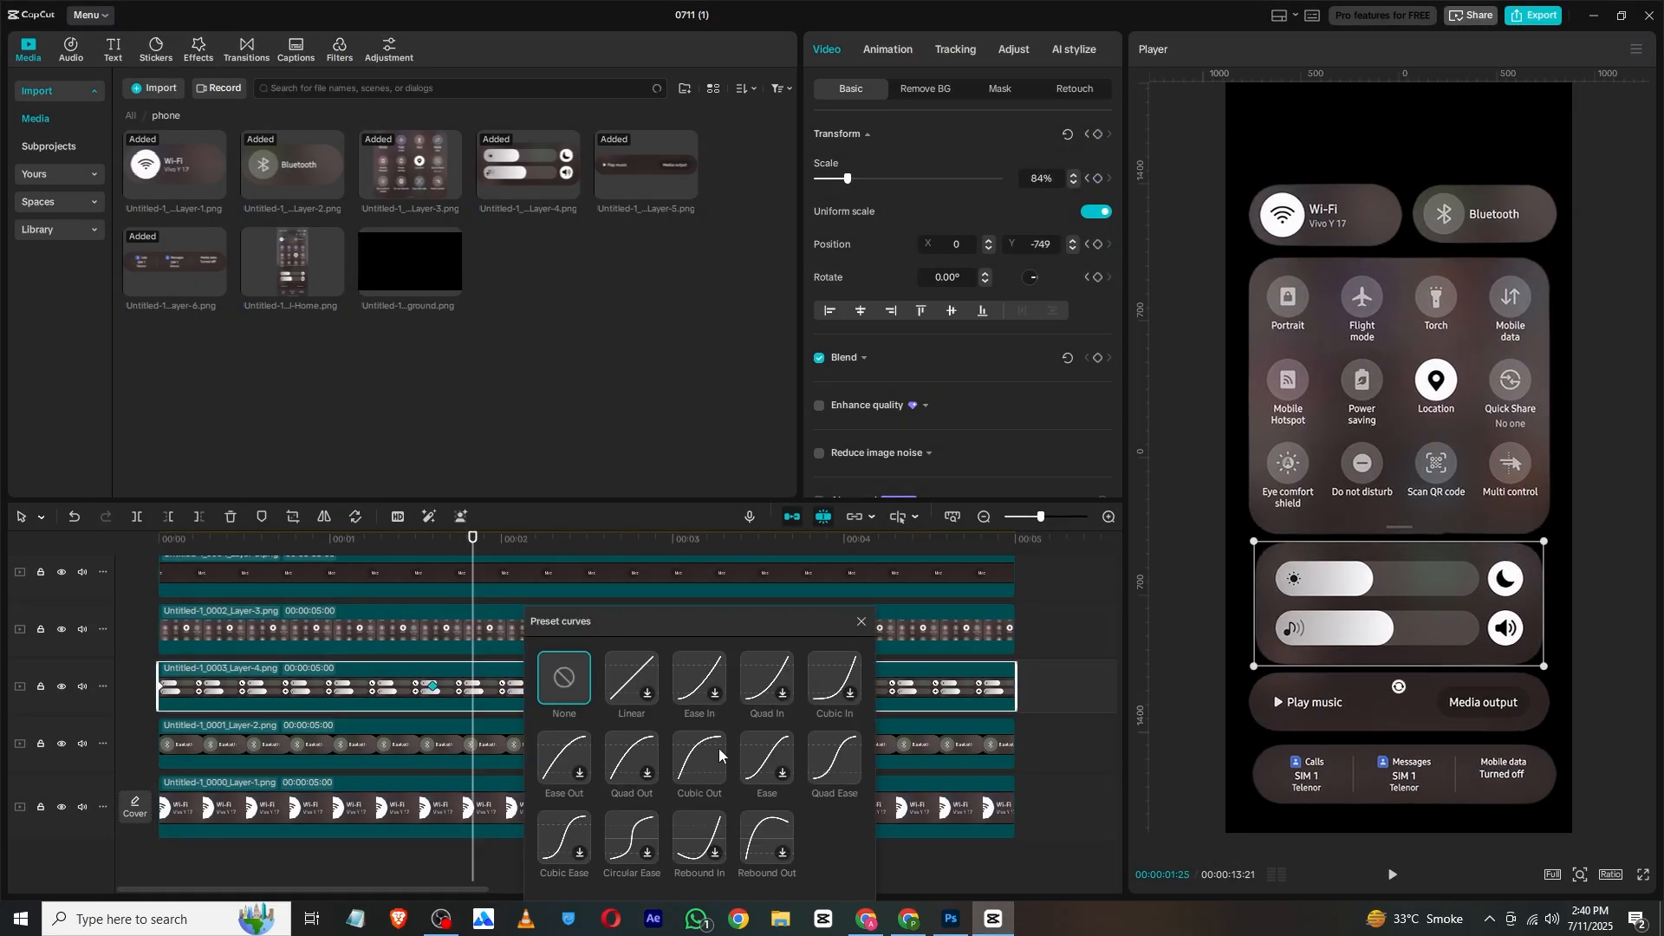
# Step: Apply the Cubic Out preset curve to the moved end keyframes of the sliders card and the toggle grid card
pyautogui.click(714, 756)
pyautogui.click(861, 622)
pyautogui.click(714, 757)
pyautogui.click(875, 621)
# Step: Apply the Cubic Out preset curve to the moved end keyframes of the Play music card and the SIM card strip
pyautogui.click(422, 635)
pyautogui.click(651, 757)
pyautogui.click(812, 622)
pyautogui.rightClick(410, 577)
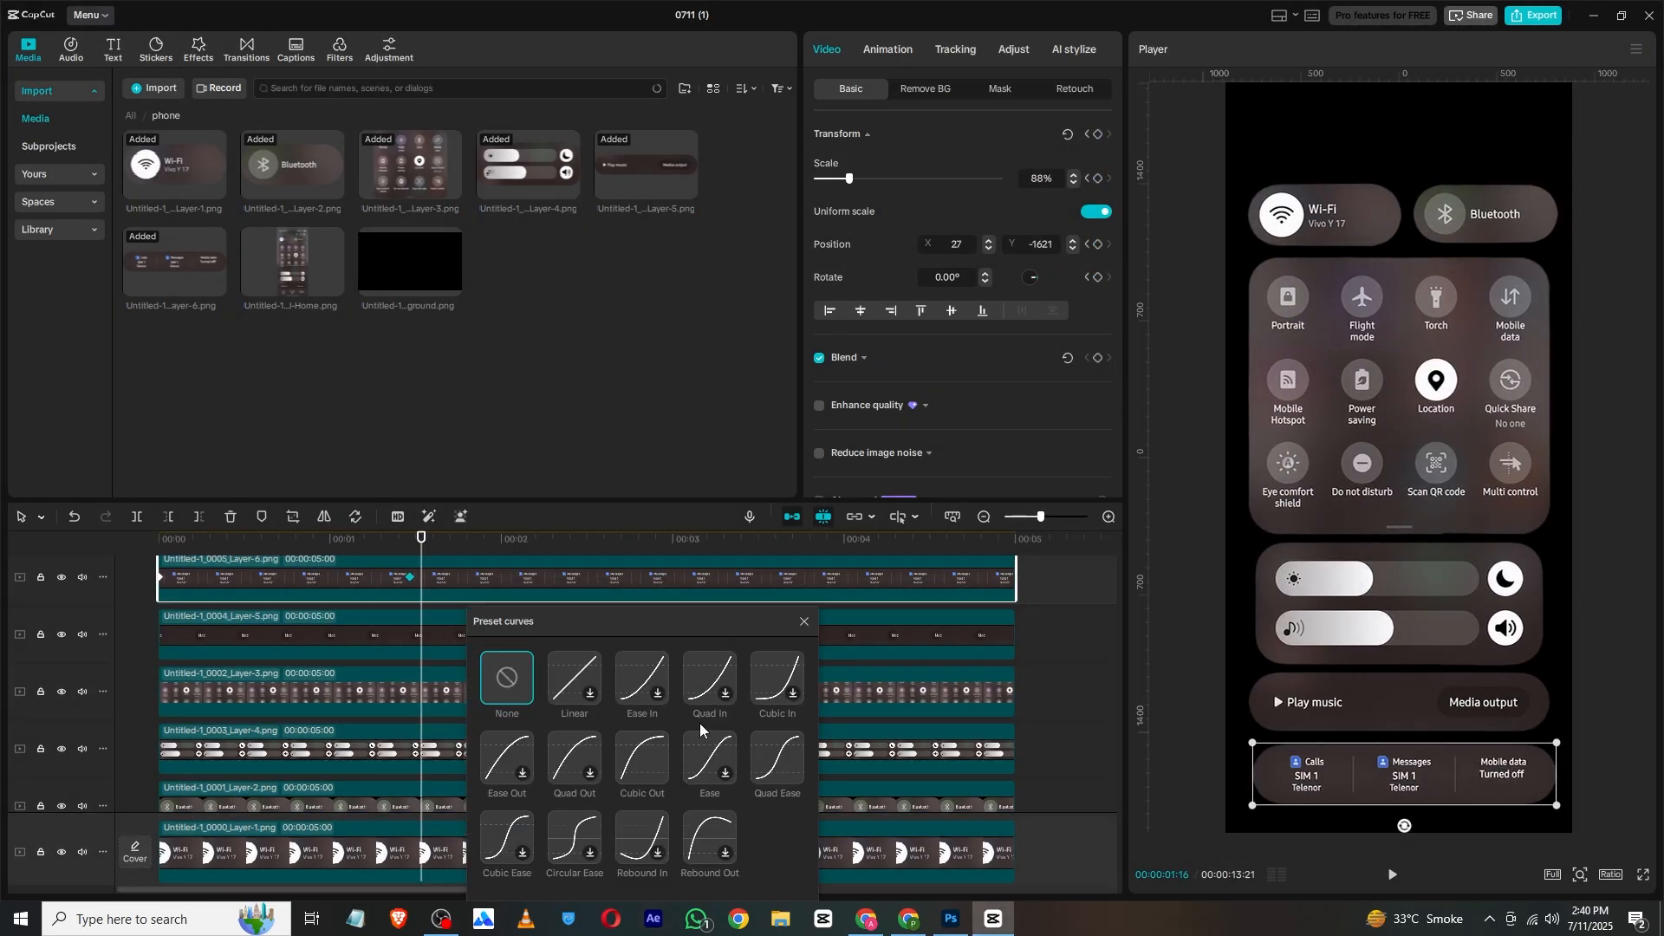
pyautogui.click(642, 757)
pyautogui.click(804, 621)
# Step: Preview the smoothed, staggered card animation from the start of the timeline
pyautogui.scroll(1, 423, 641)
pyautogui.press('Home')
pyautogui.press('space')
pyautogui.click(343, 565)
pyautogui.moveTo(231, 549); pyautogui.dragTo(159, 544)
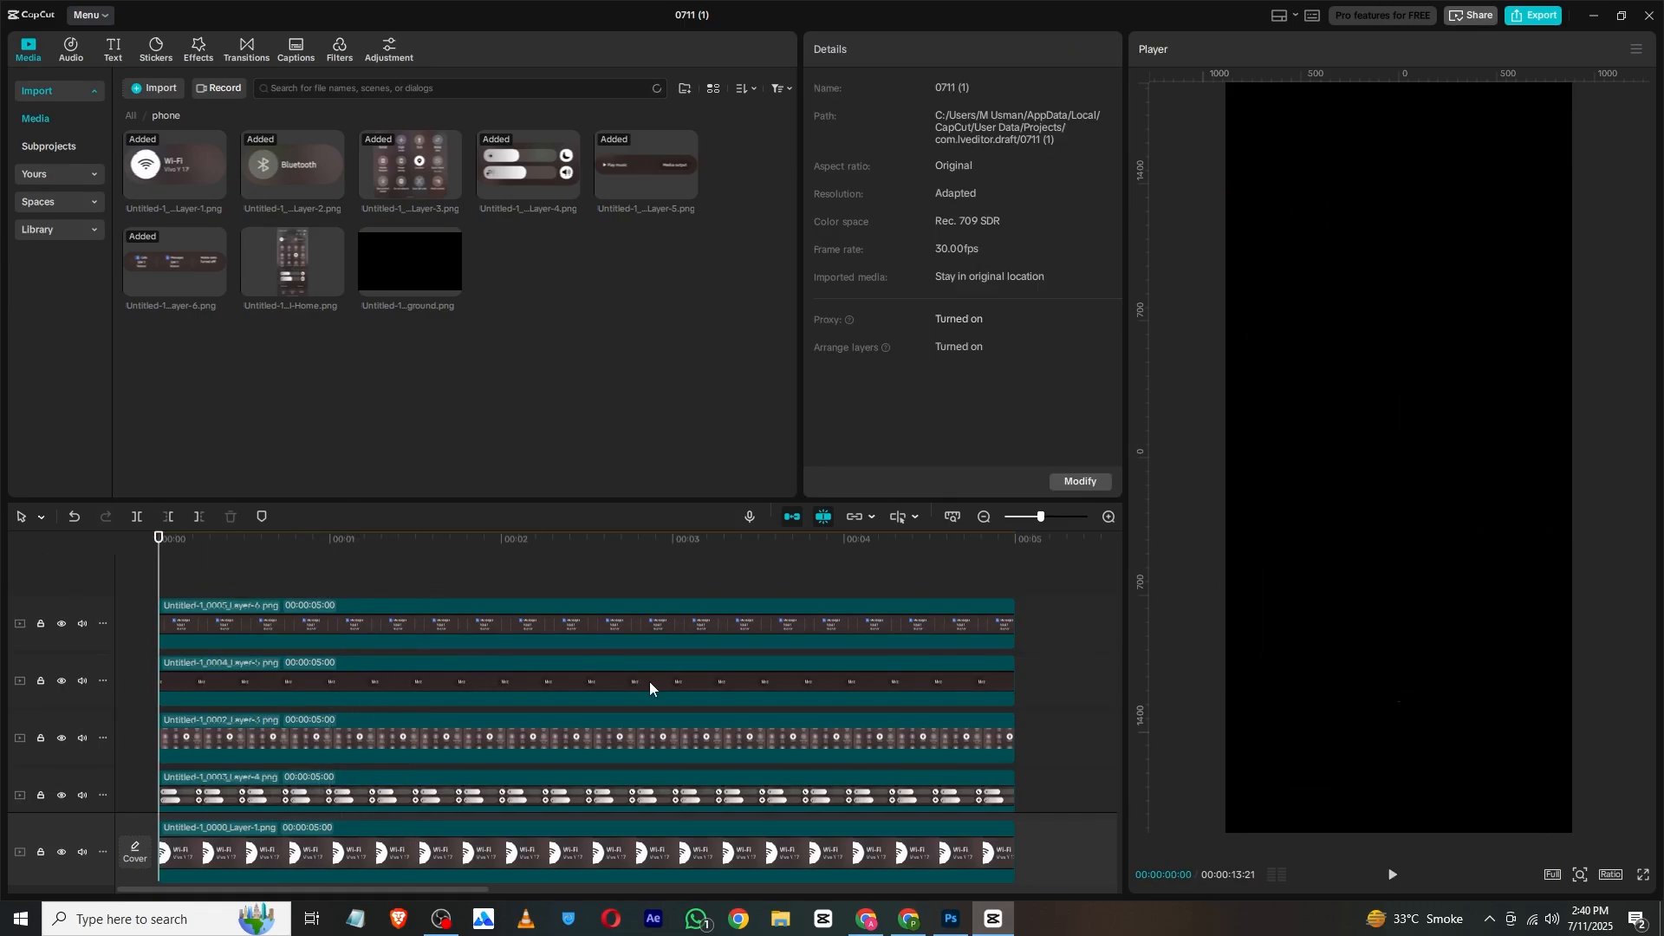
pyautogui.click(1391, 876)
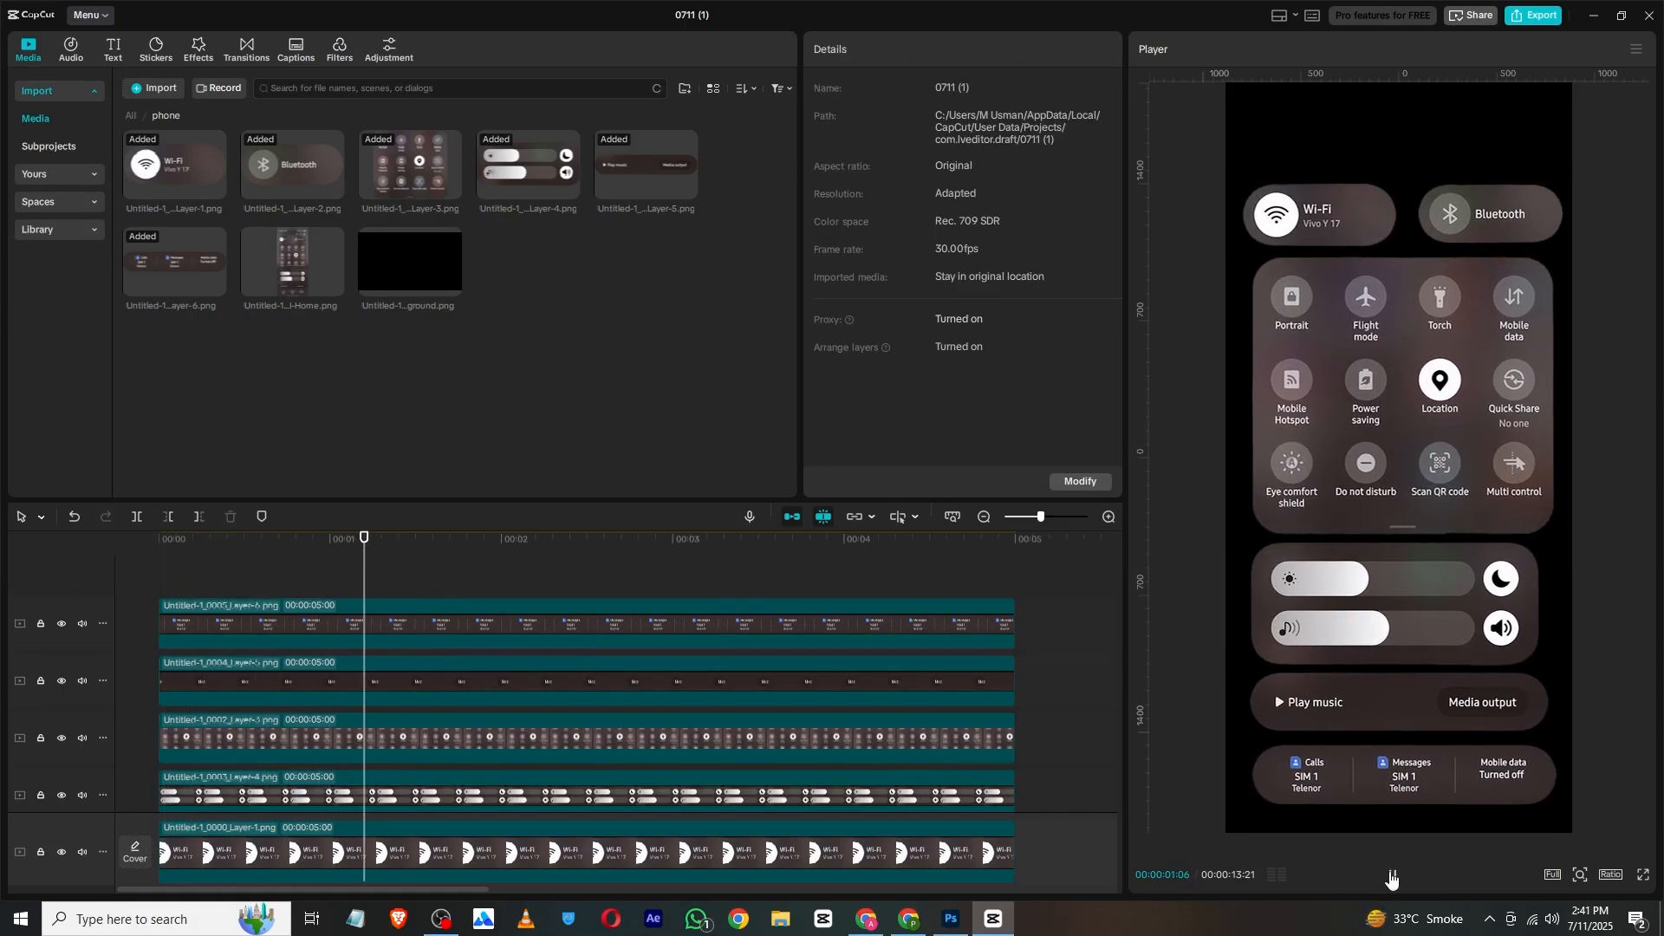
pyautogui.click(1391, 876)
# Step: Combine all six card layers into one compound clip
pyautogui.moveTo(1031, 560); pyautogui.dragTo(324, 827)
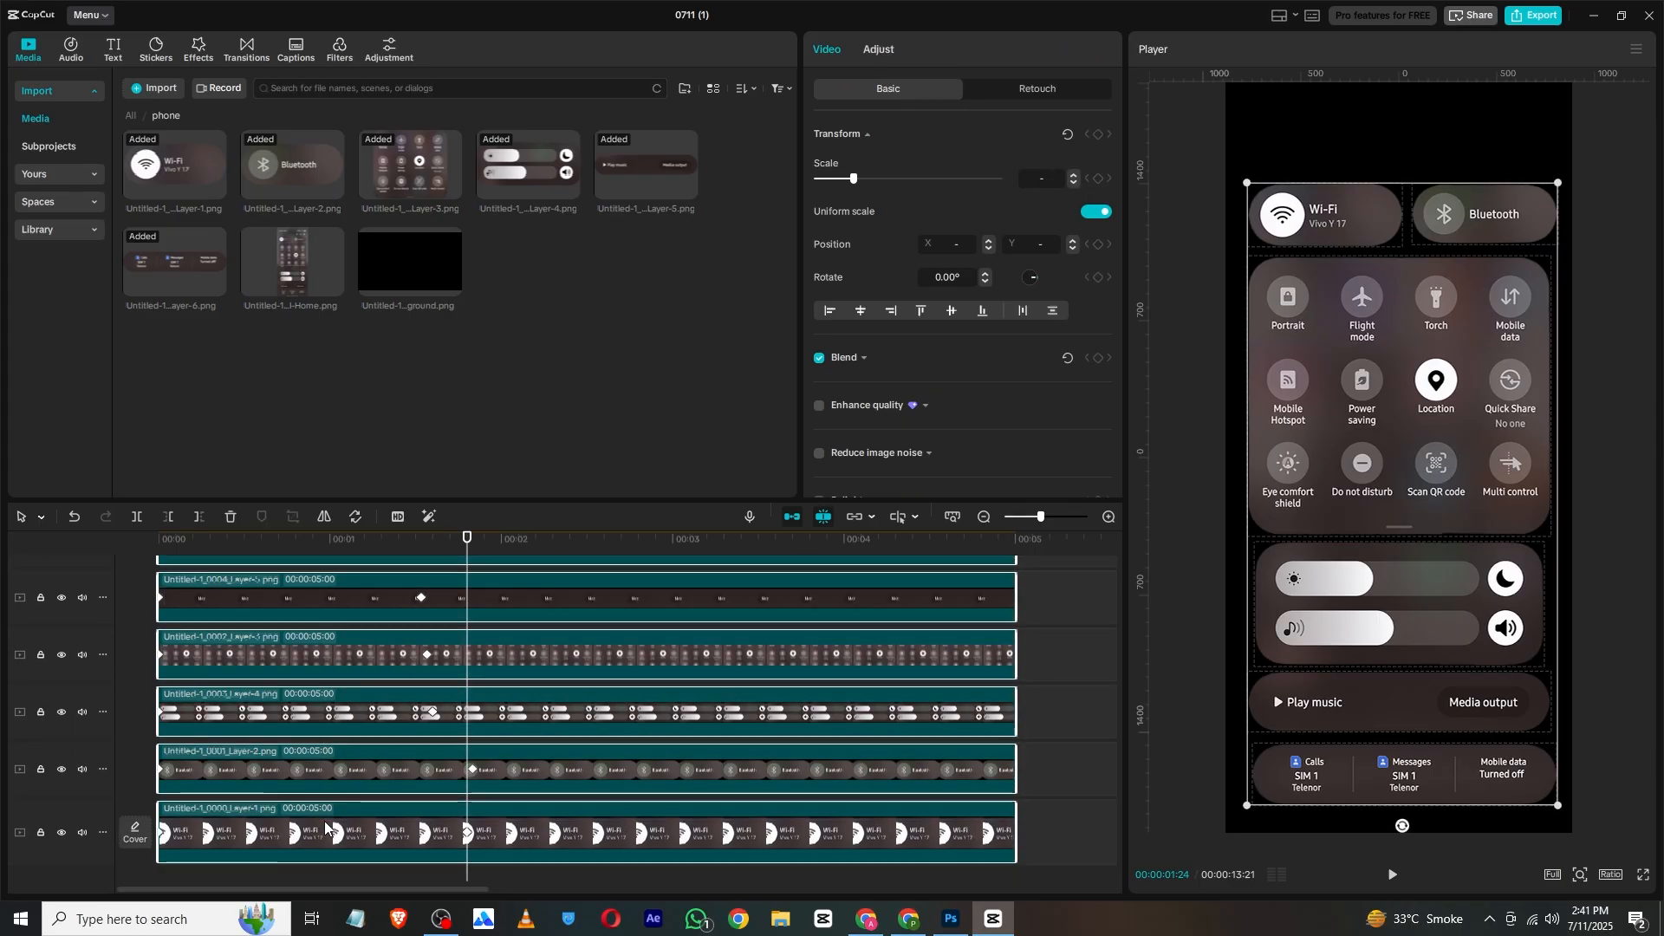
pyautogui.rightClick(324, 827)
pyautogui.click(395, 568)
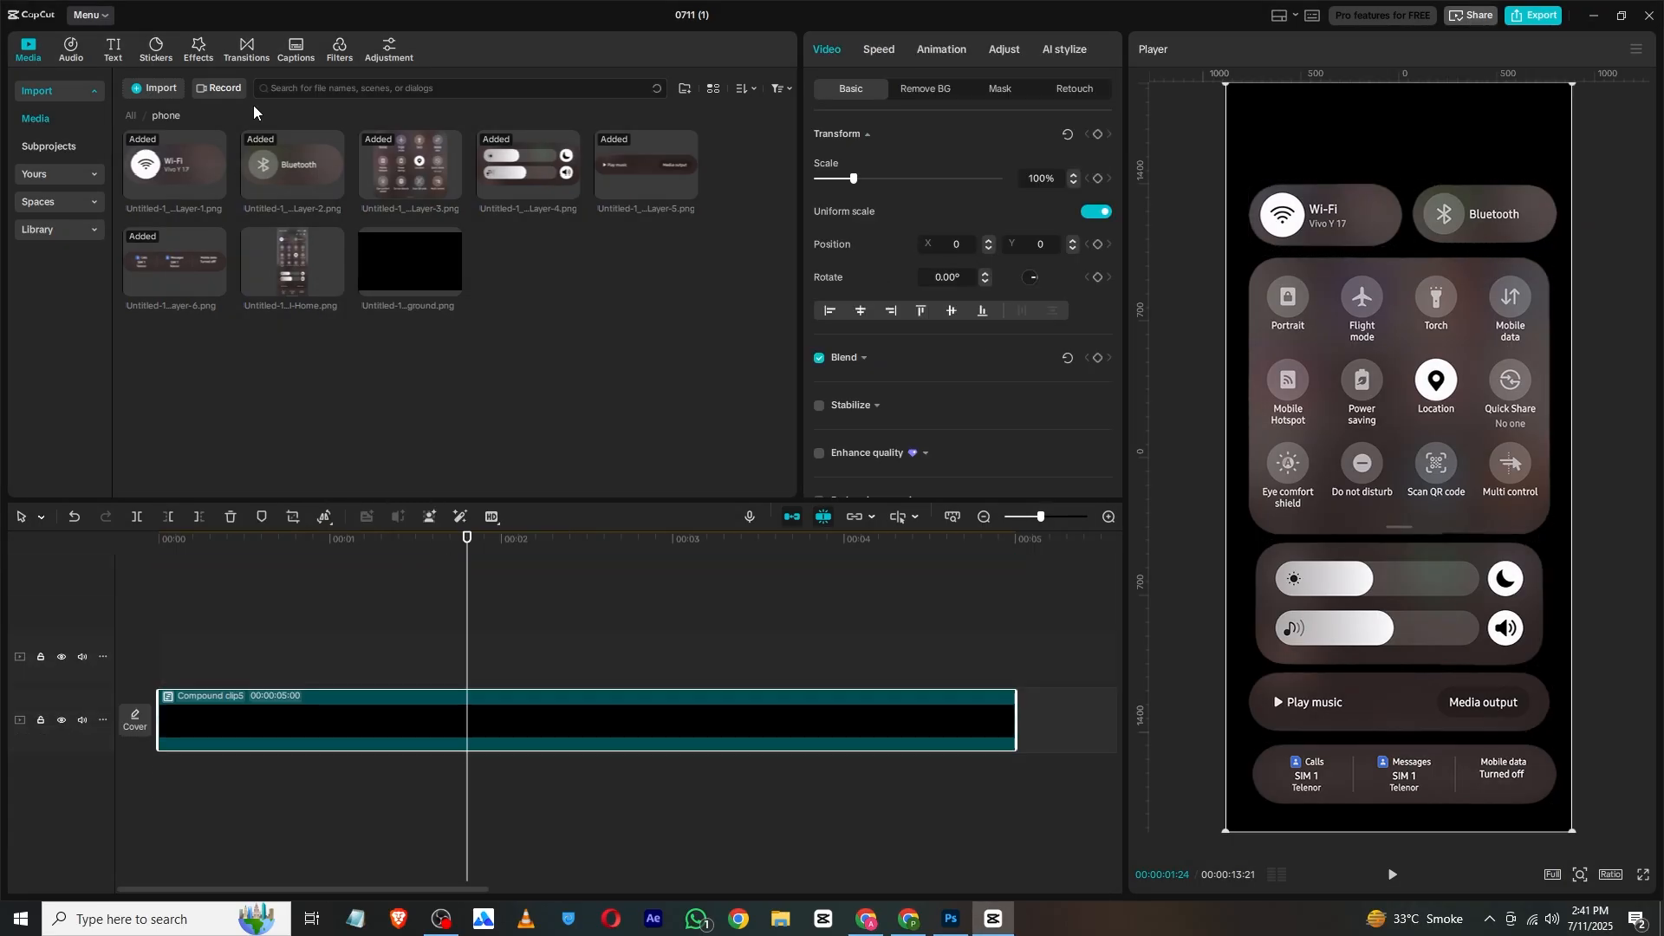
# Step: Add the Motion Blur video effect from the favorites to the compound clip
pyautogui.click(199, 50)
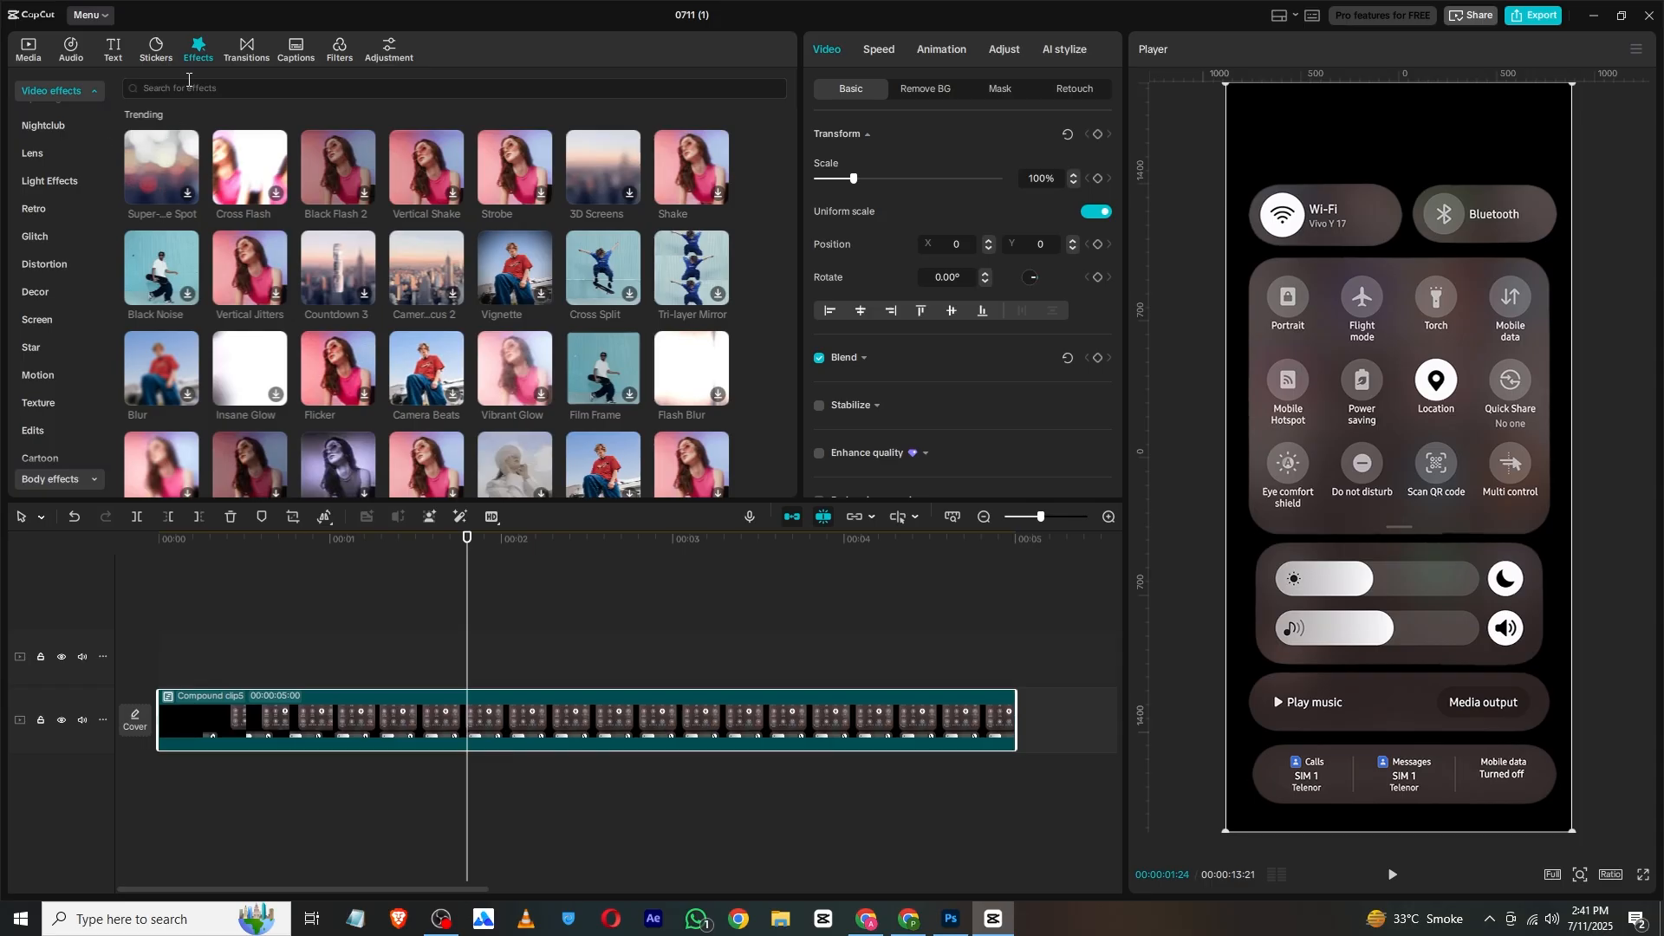
pyautogui.scroll(2, 57, 106)
pyautogui.click(61, 93)
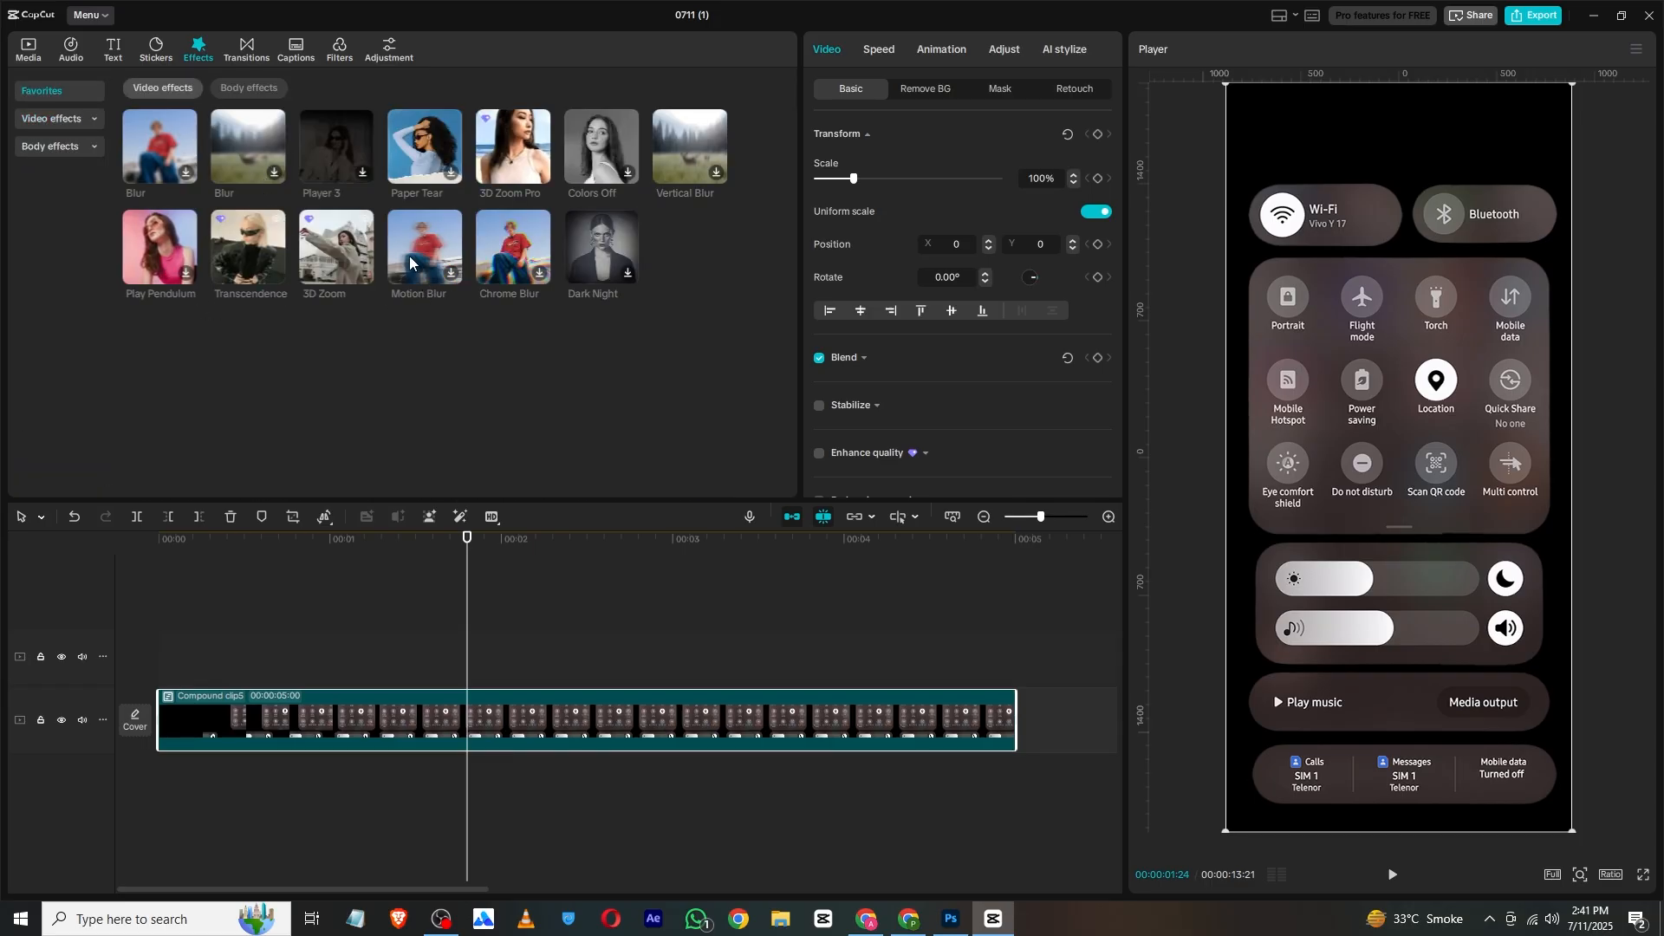
pyautogui.moveTo(431, 259); pyautogui.dragTo(357, 724)
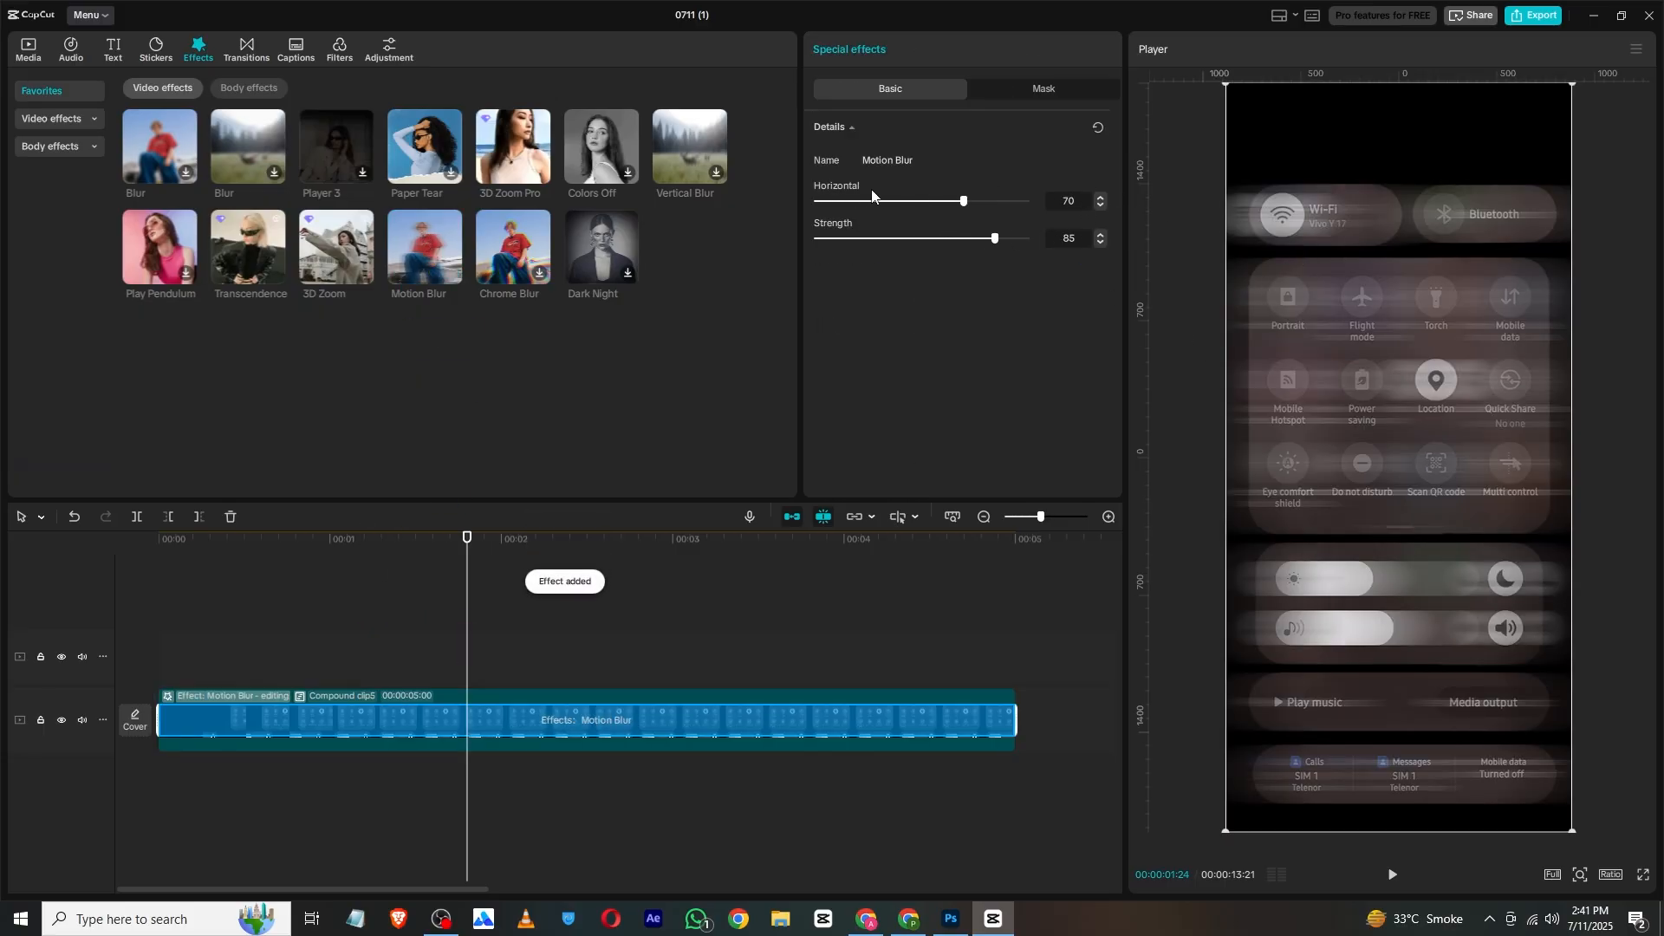
# Step: Set the Motion Blur effect to Horizontal 52 and Strength 43, and preview the clip from the start
pyautogui.moveTo(963, 201); pyautogui.dragTo(926, 198)
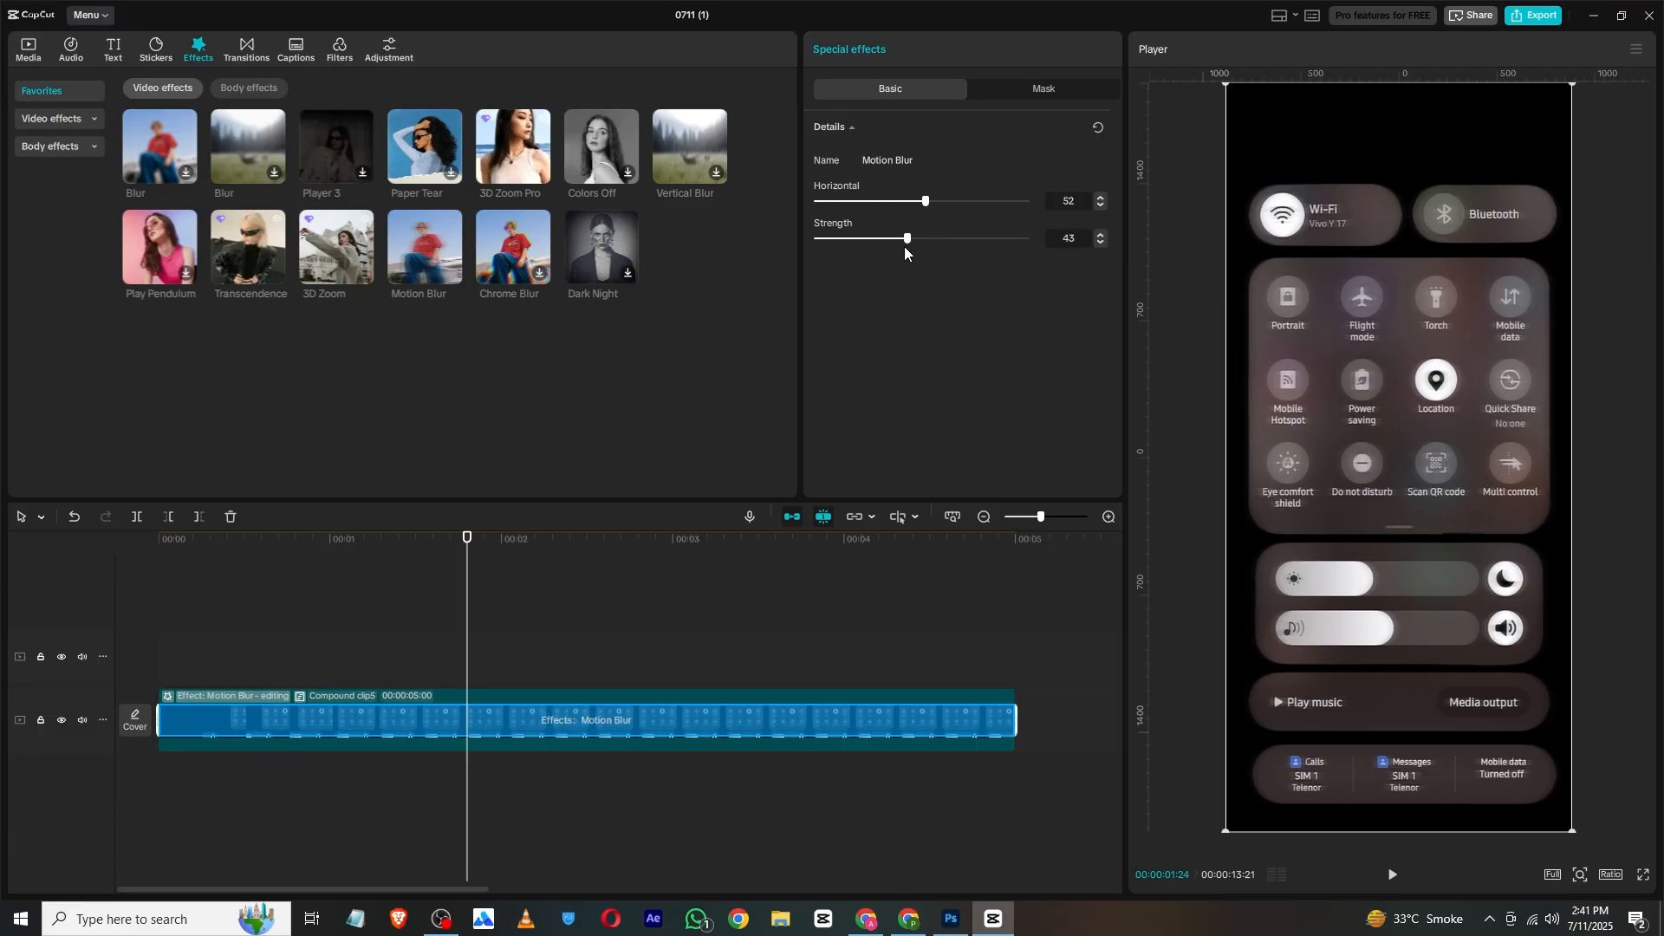
pyautogui.moveTo(467, 538); pyautogui.dragTo(128, 568)
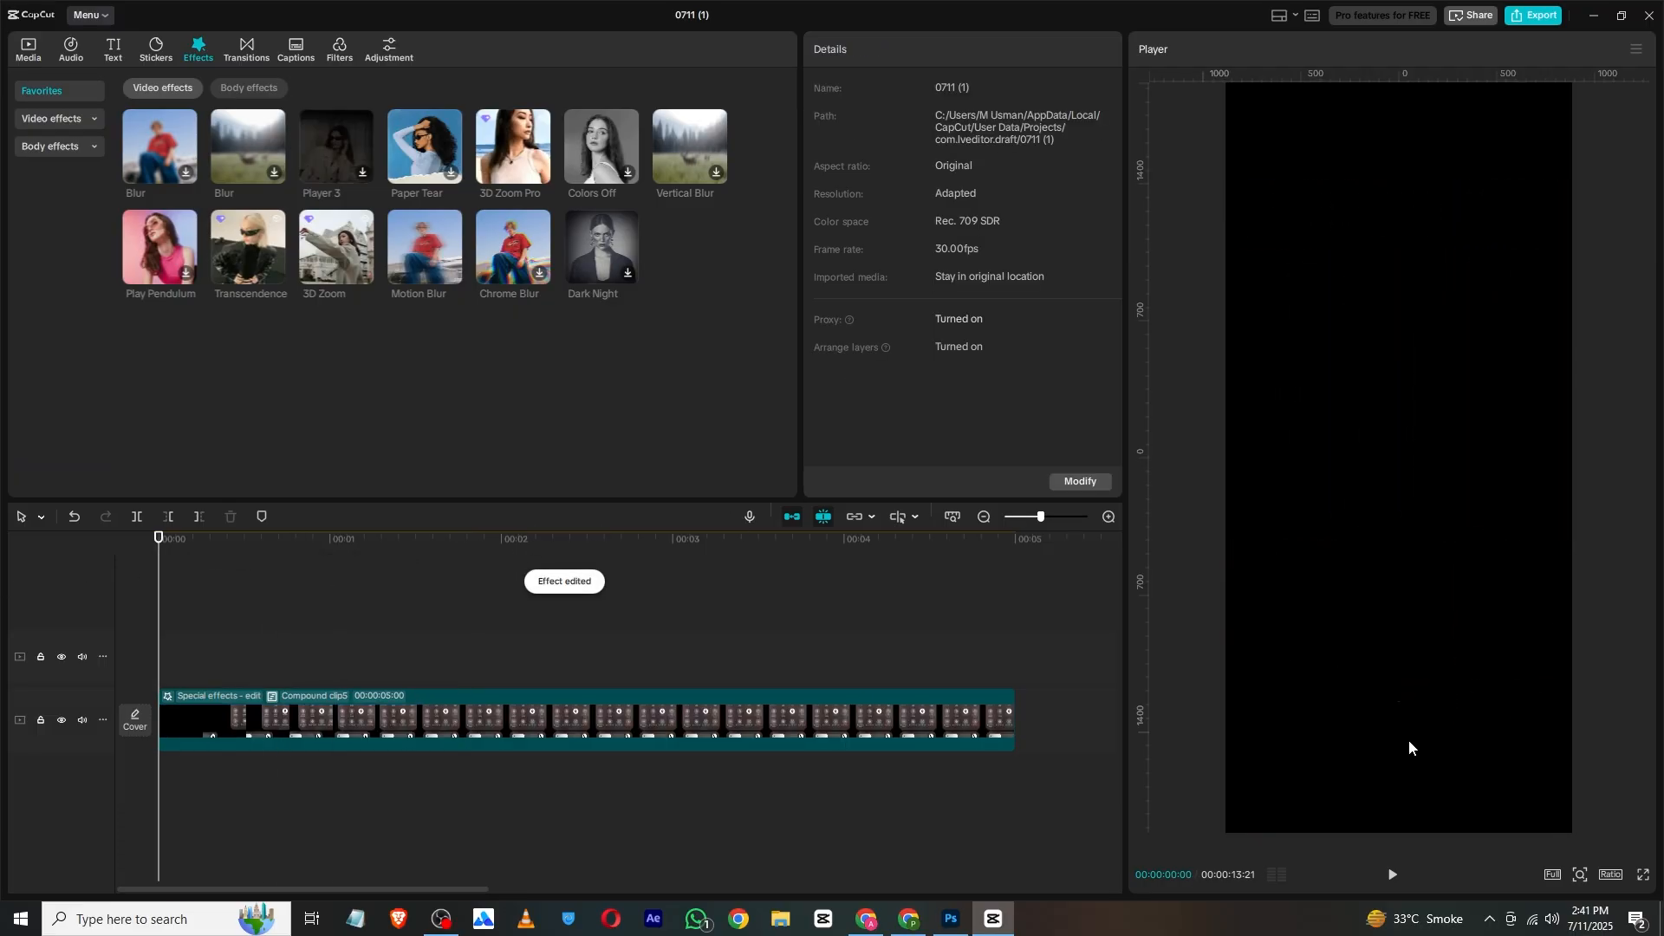
pyautogui.click(1397, 873)
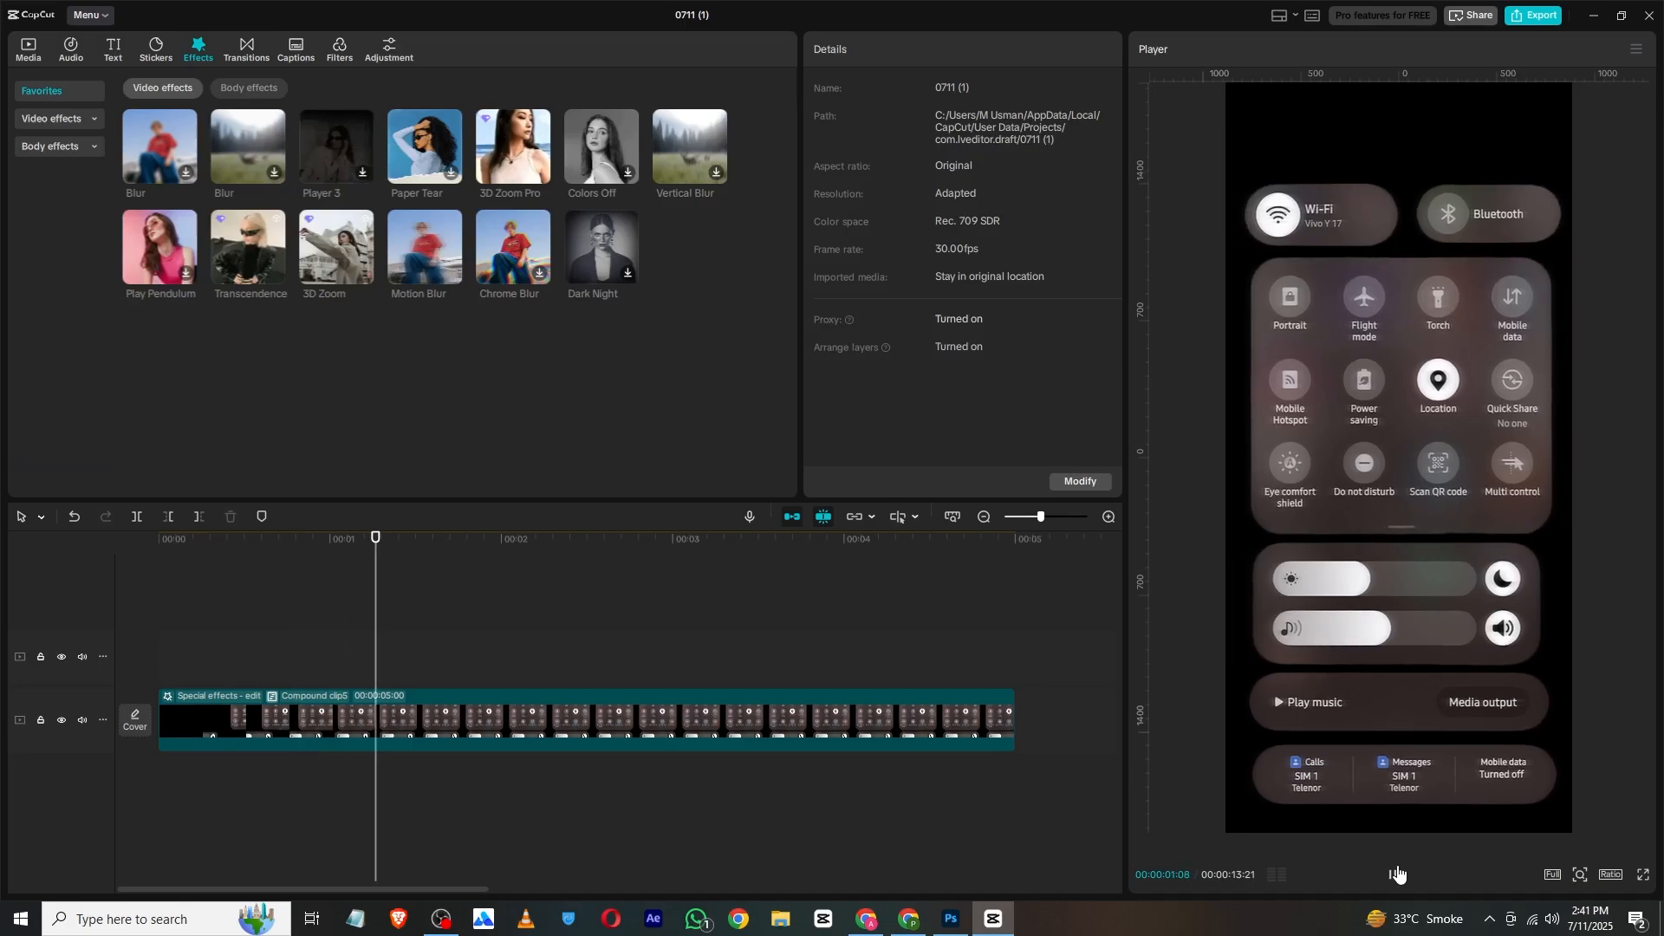